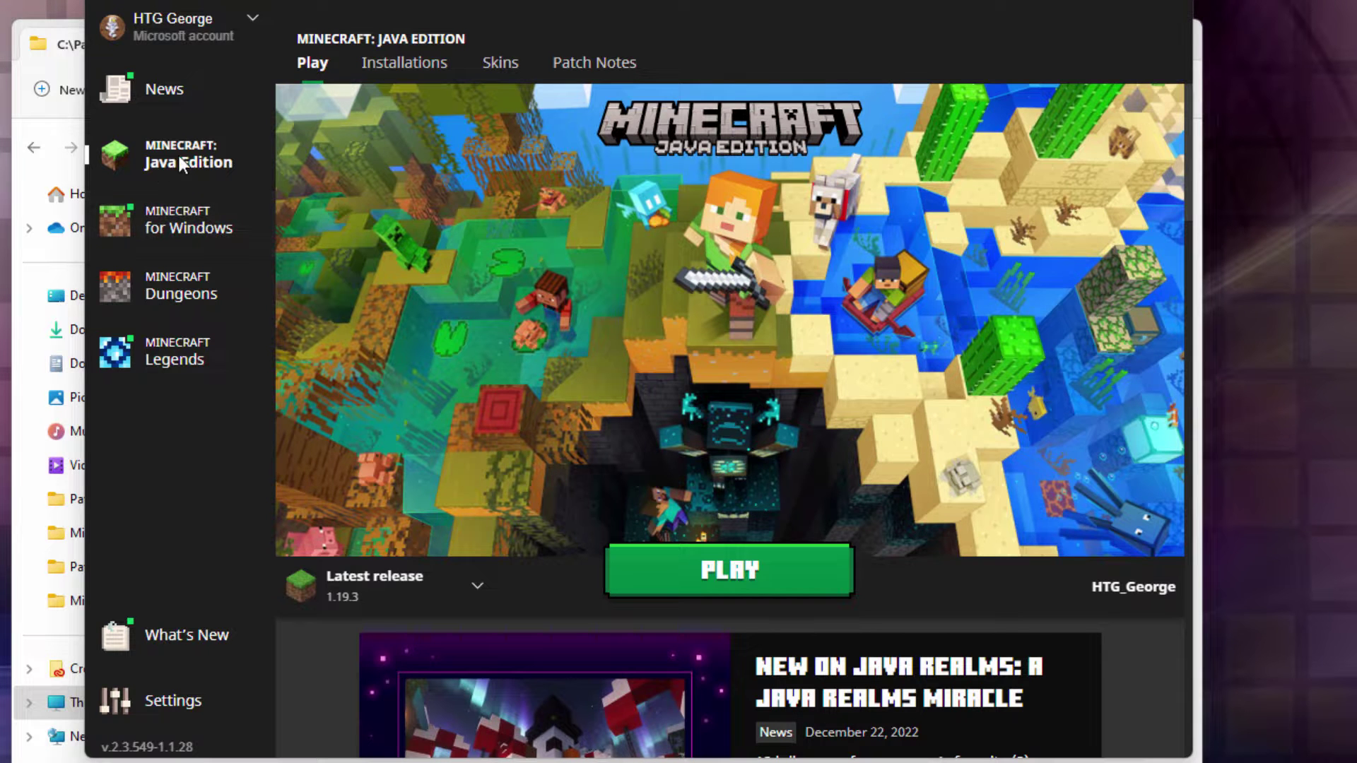
- Open the .minecraft game folder of the Latest release installation from the launcher's Installations list
left_click(393, 64)
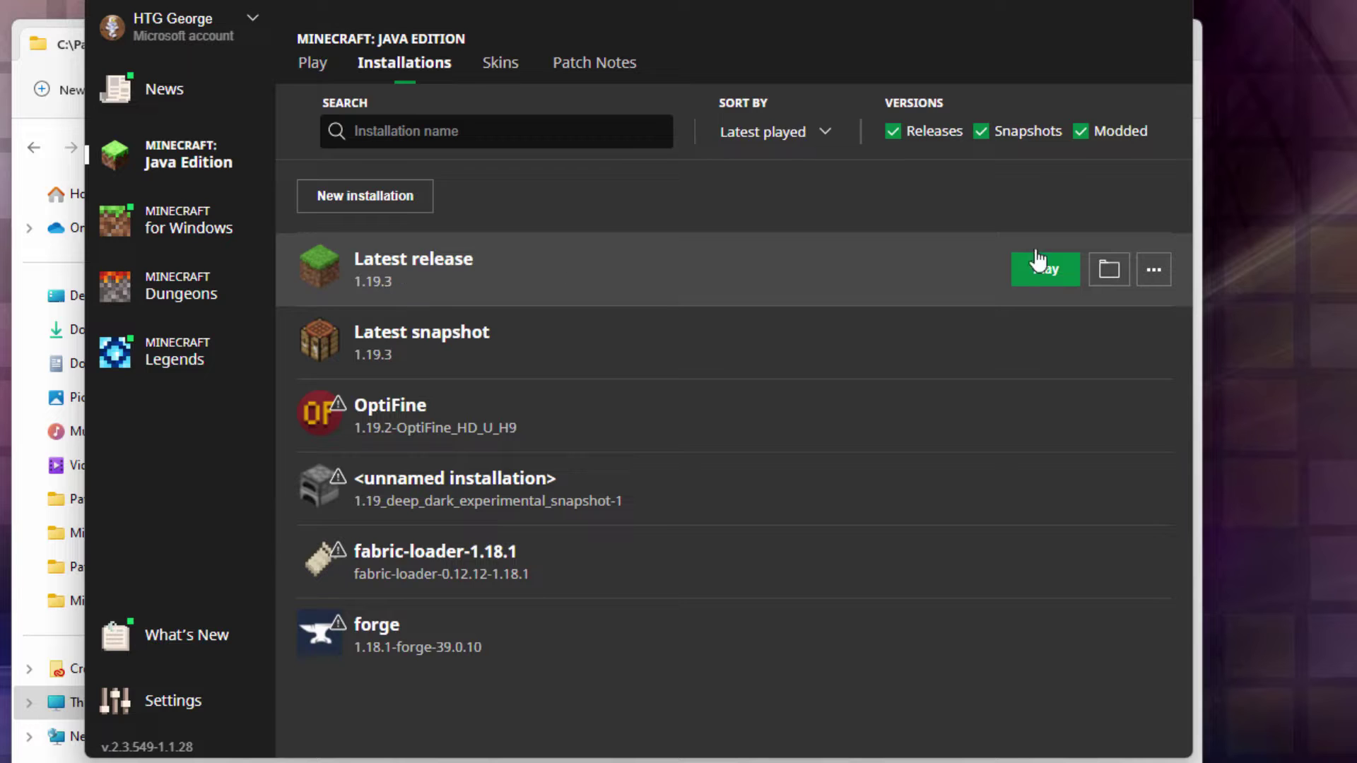
left_click(1107, 276)
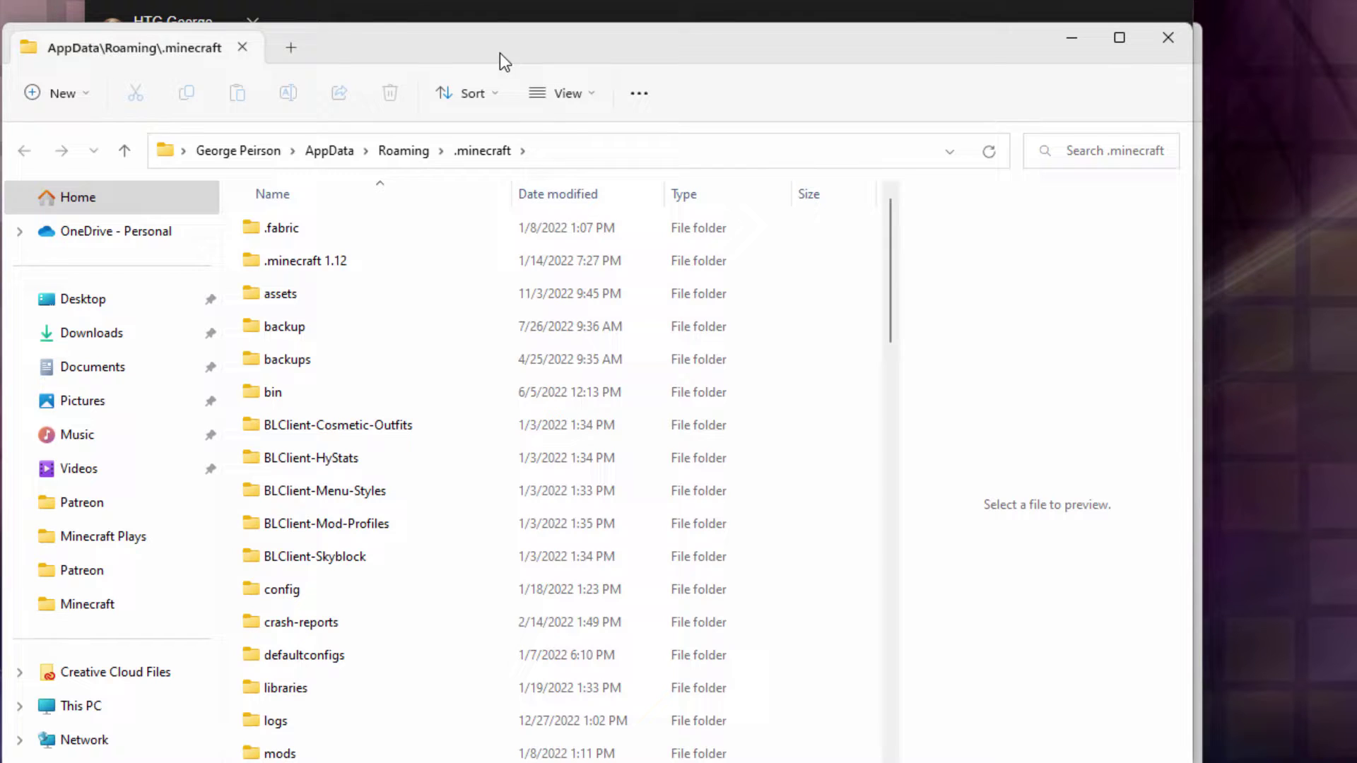
- Navigate into .minecraft\versions\1.19.3 to reach 1.19.3.jar and 1.19.3.json
left_click_drag(499, 53, 728, 87)
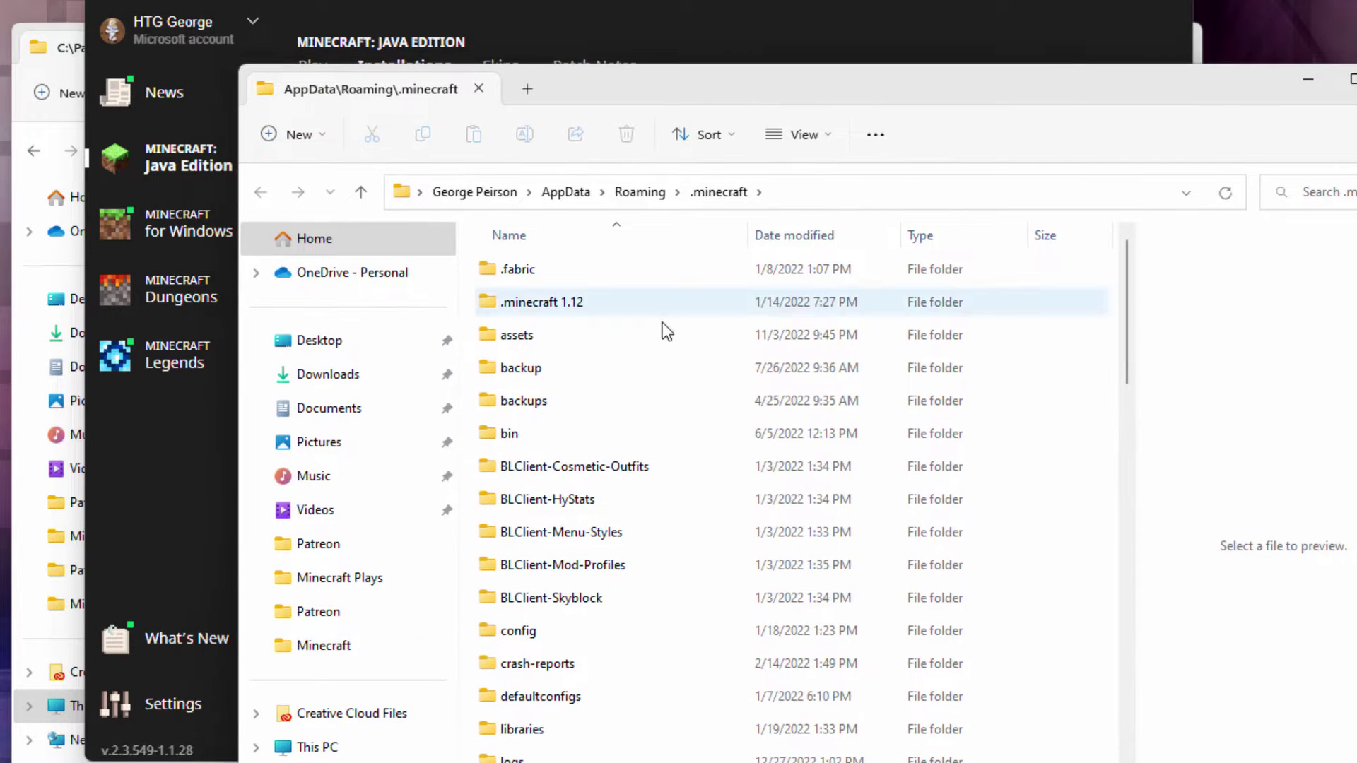
scroll(576, 341, "down", 5)
scroll(579, 343, "down", 4)
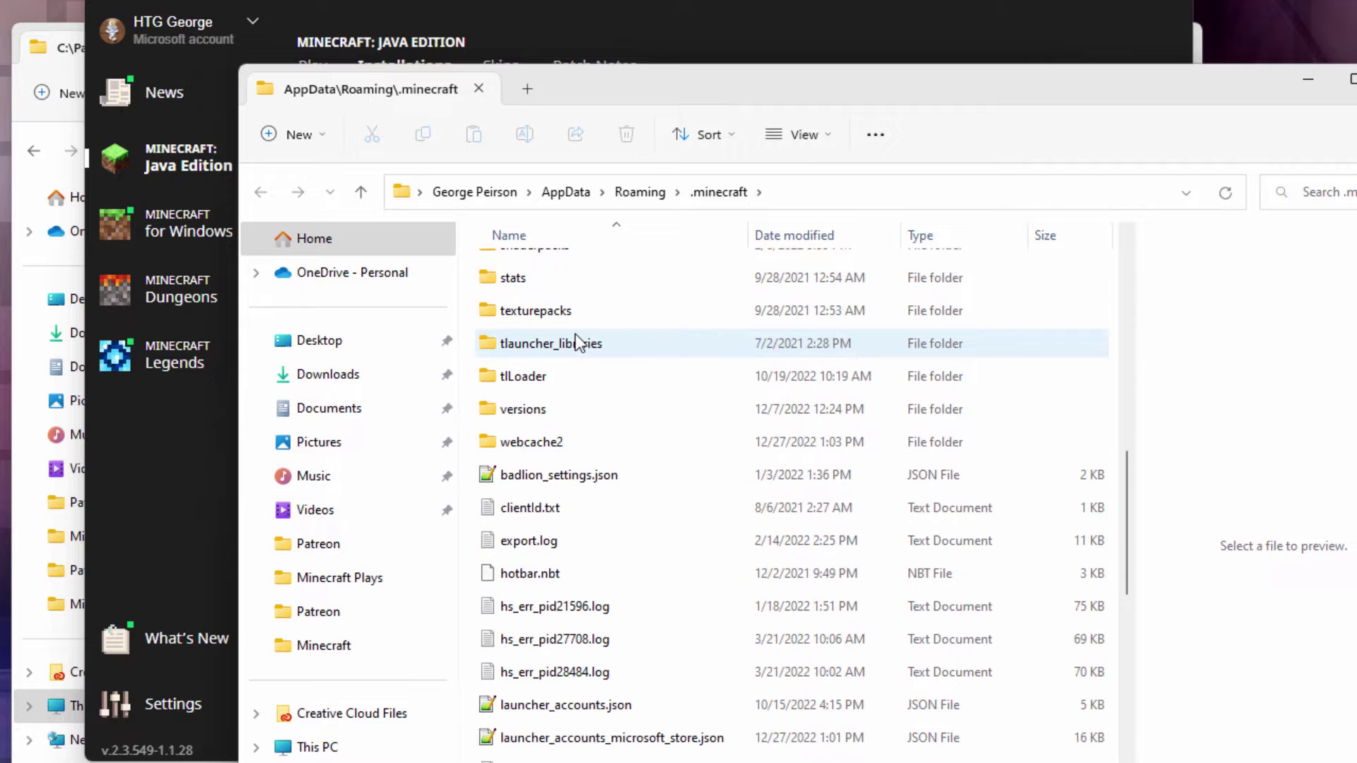
left_click(580, 407)
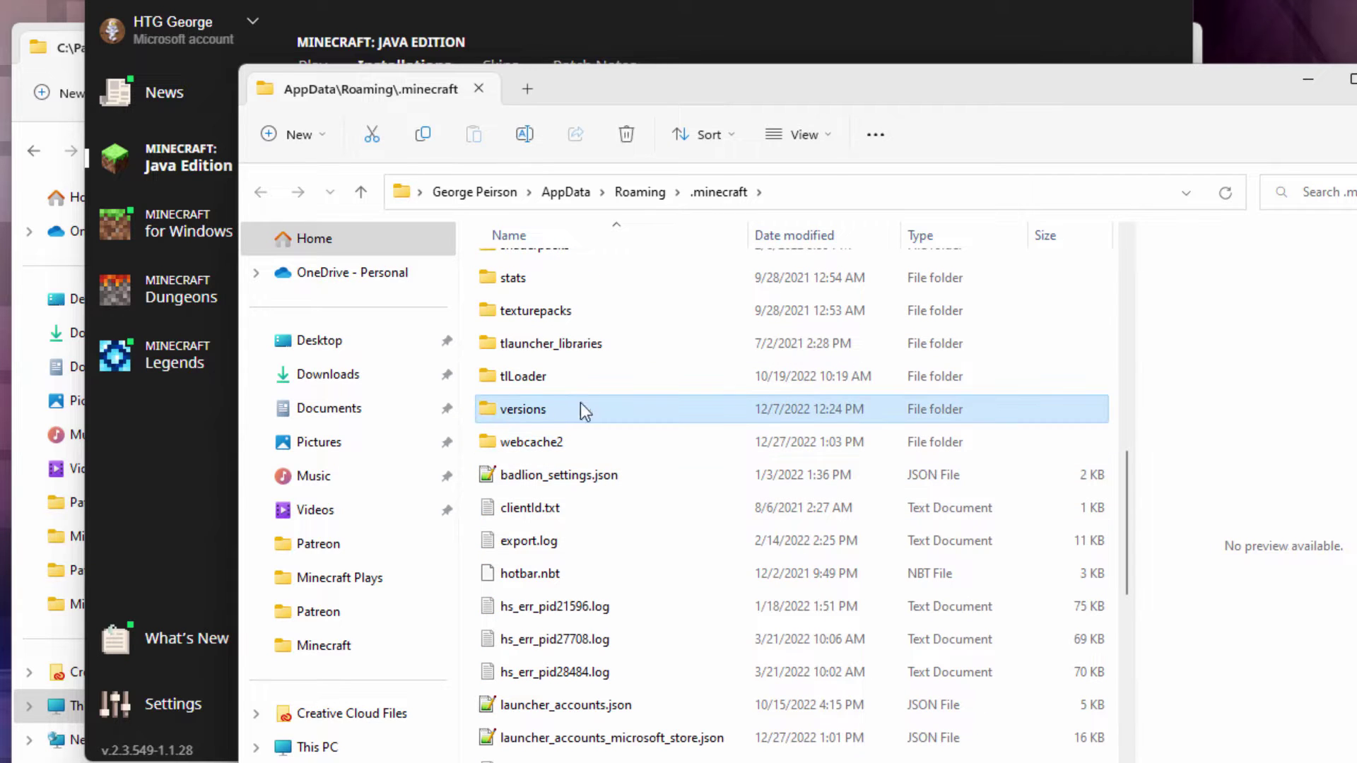
double_click(494, 414)
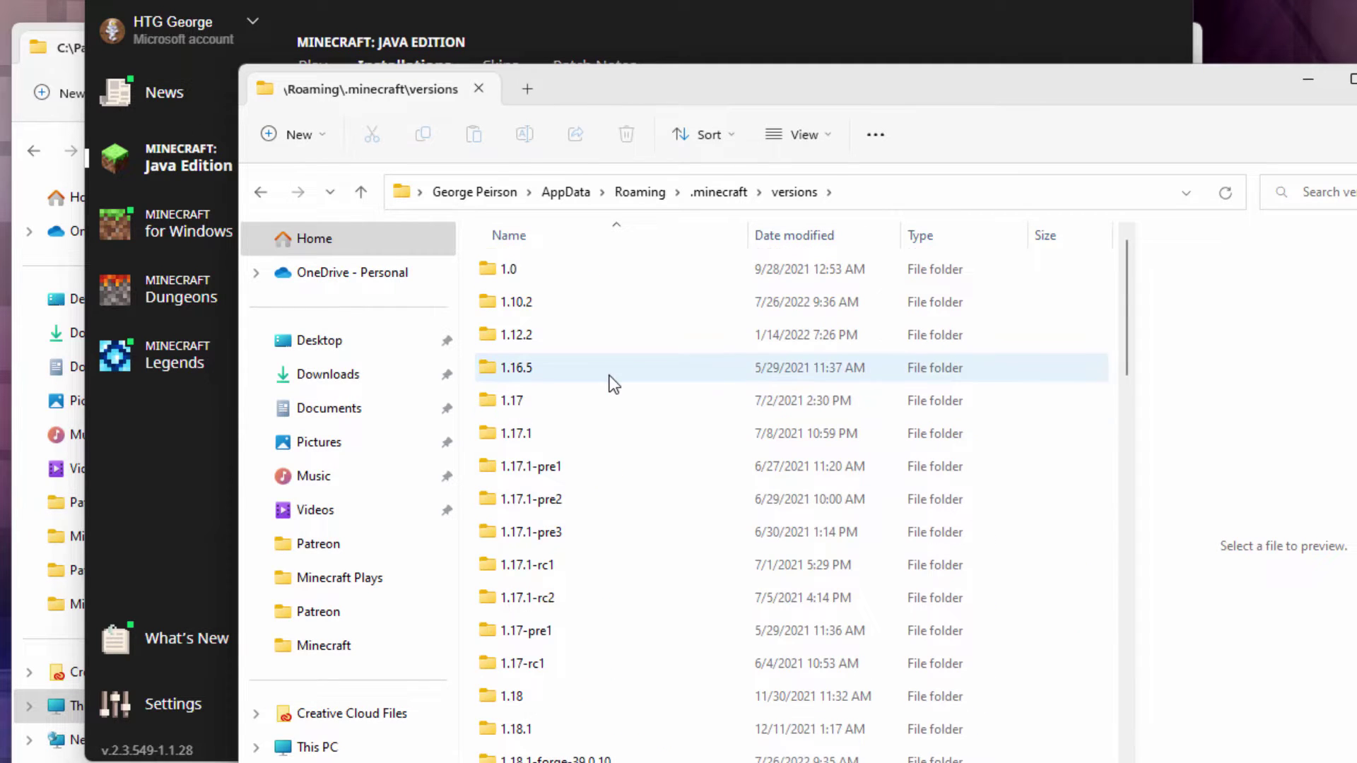
scroll(609, 381, "down", 4)
scroll(608, 378, "down", 12)
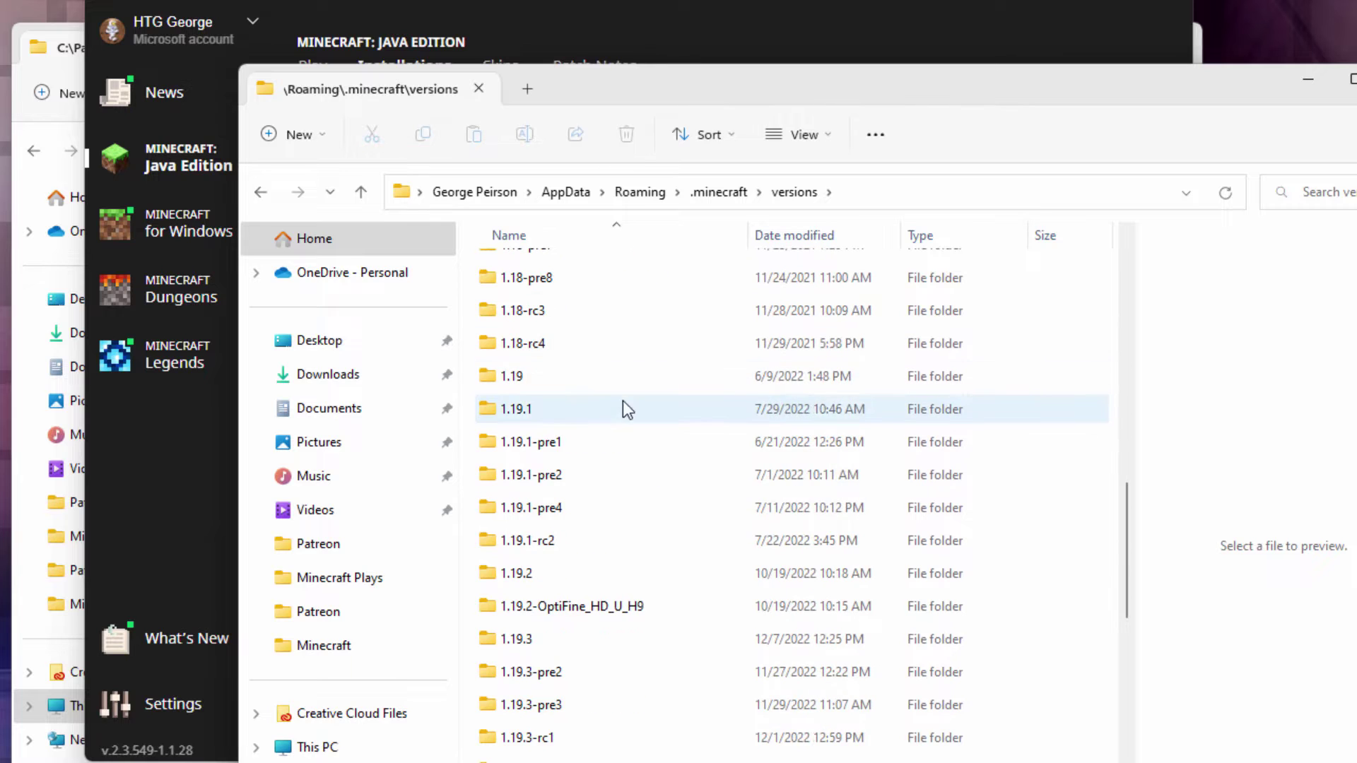
left_click(506, 445)
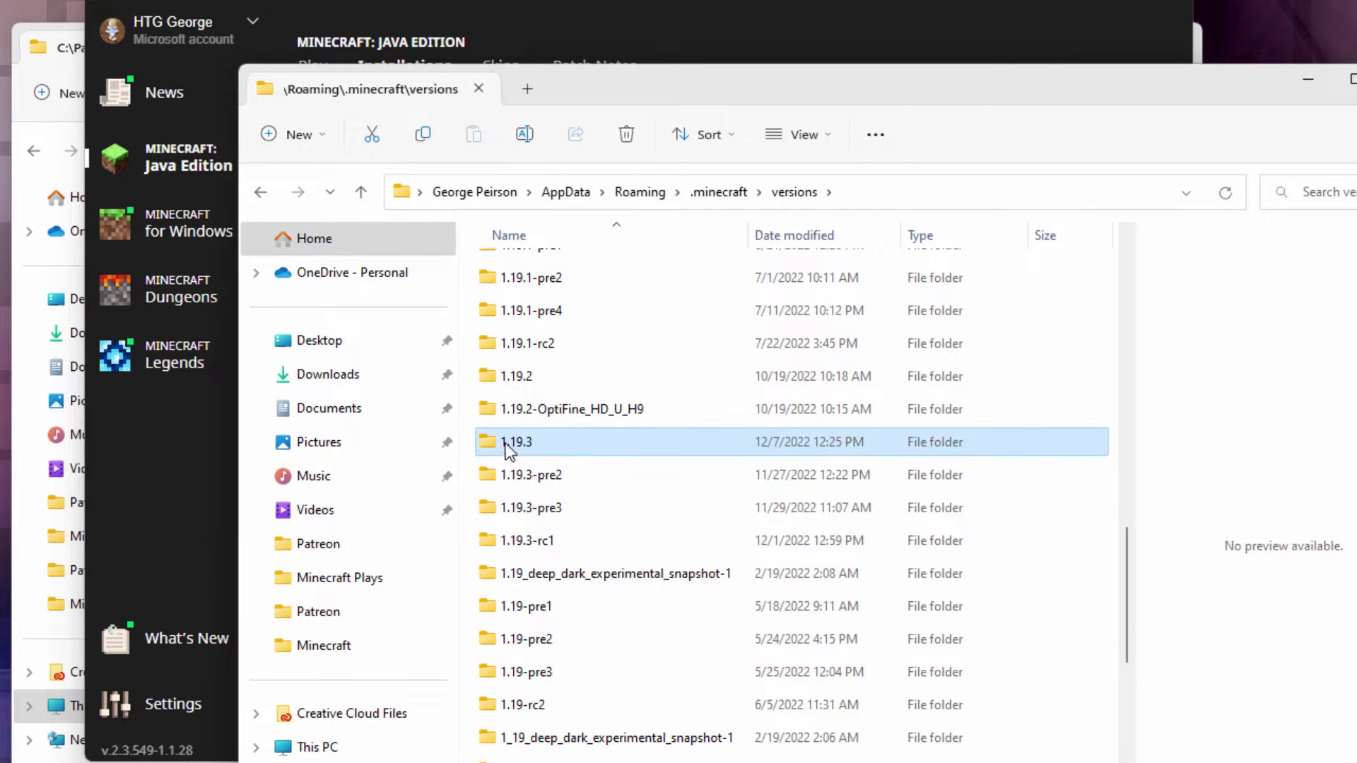
double_click(488, 443)
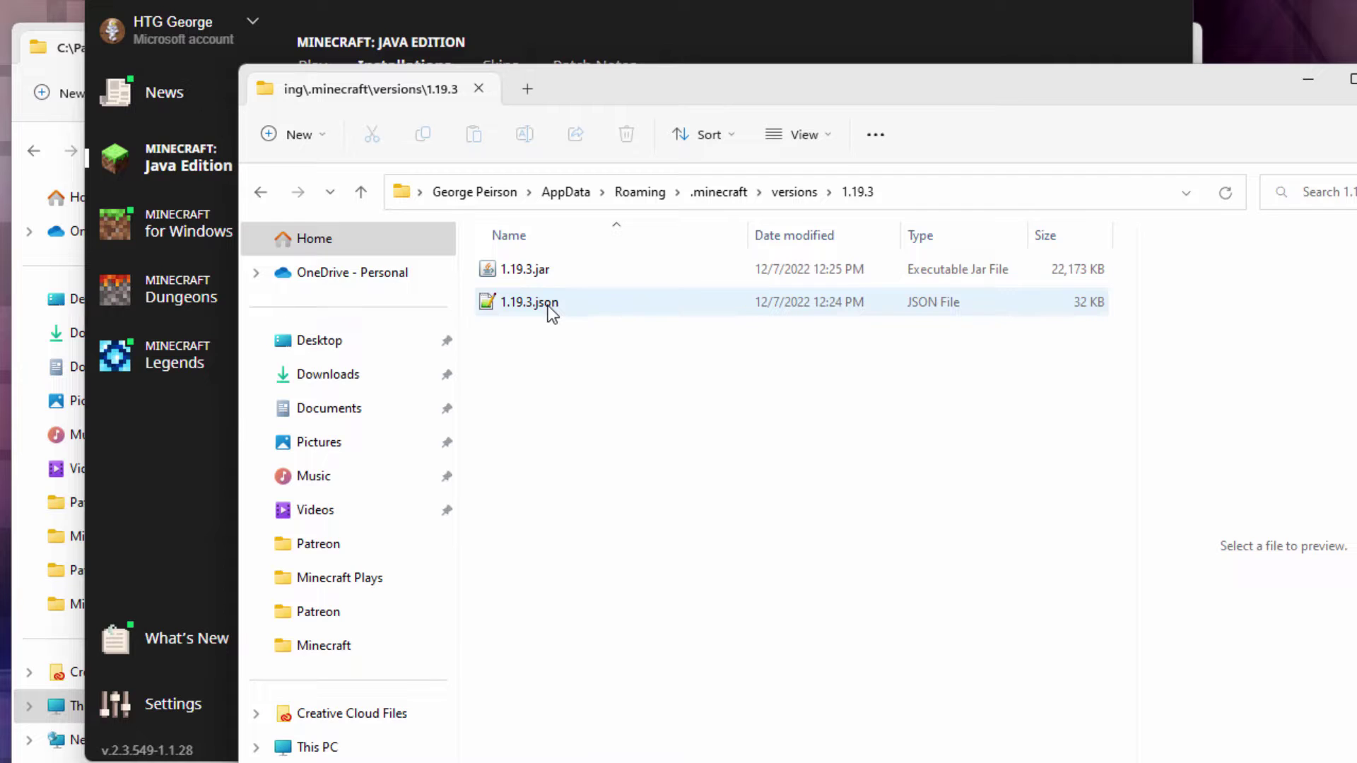
left_click(825, 139)
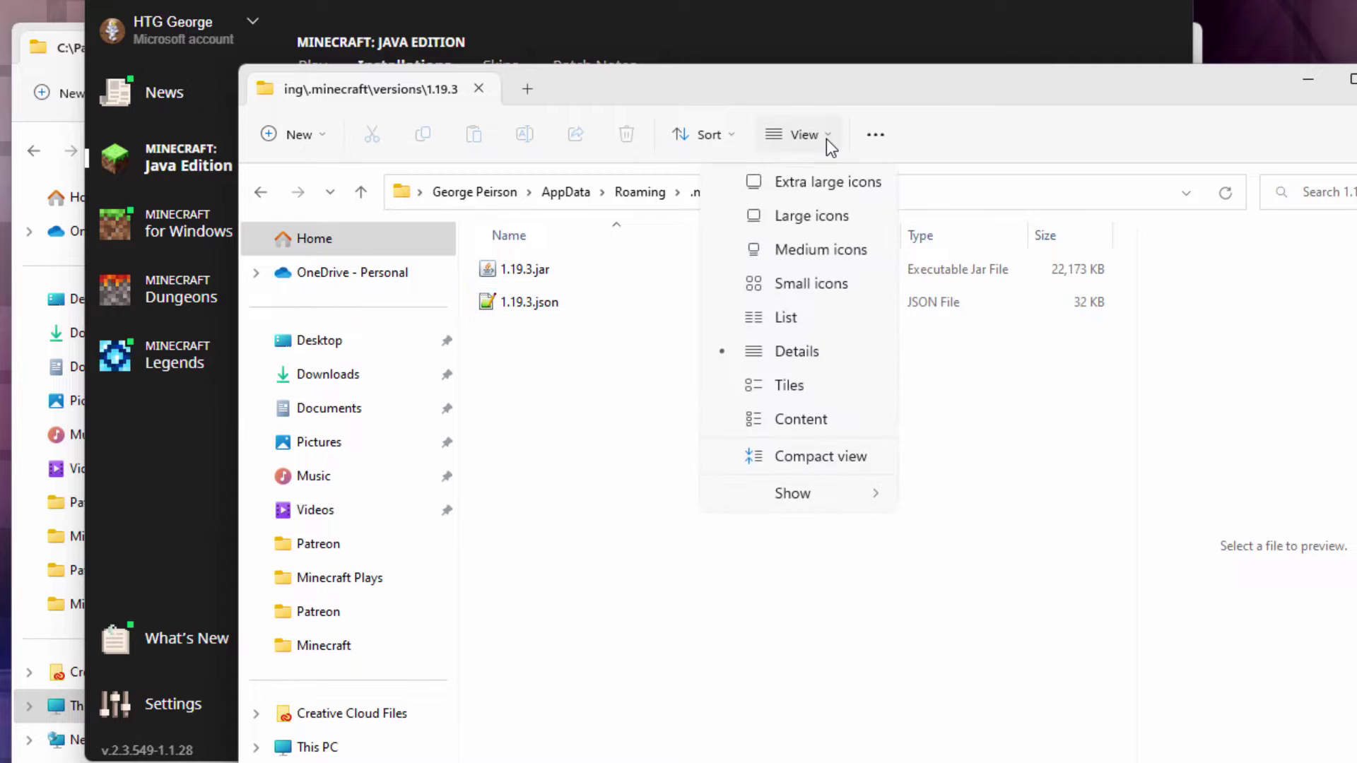
mouse_move(801, 501)
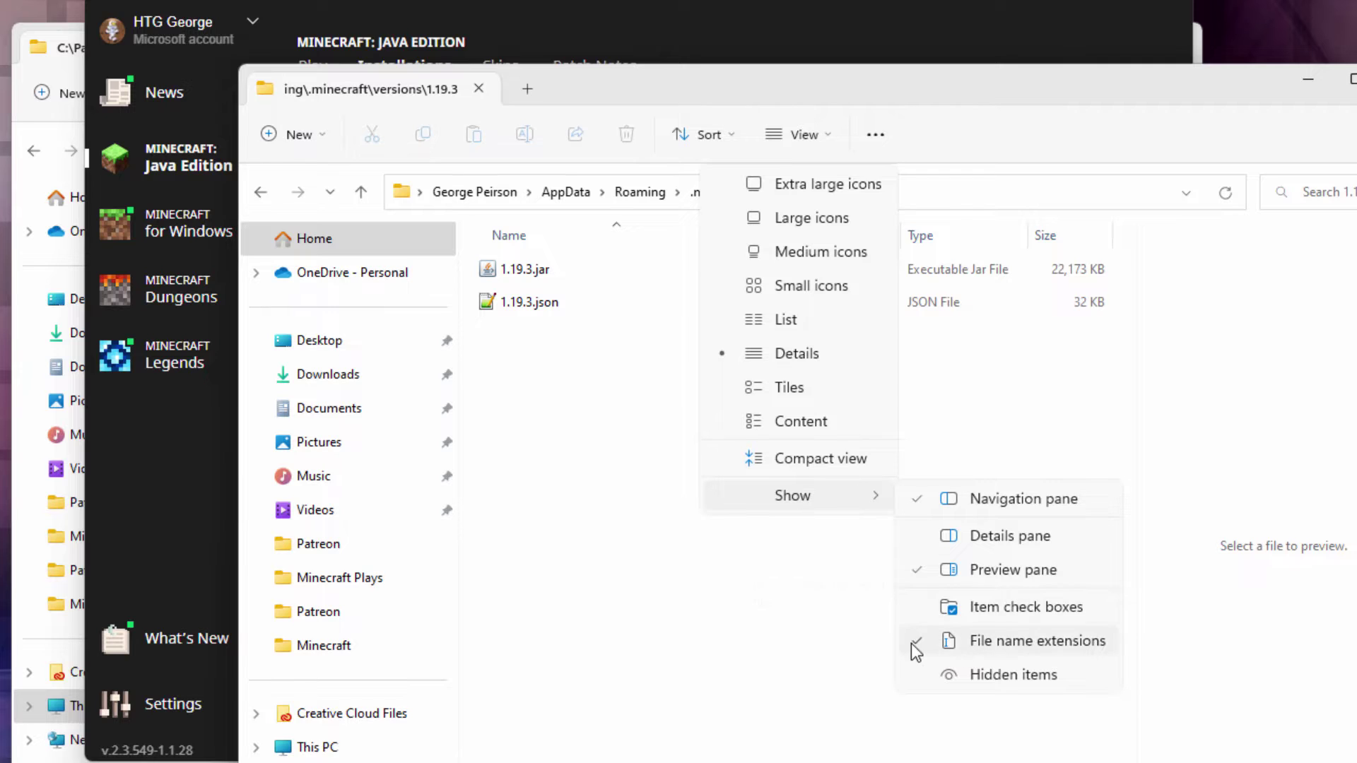
left_click(815, 557)
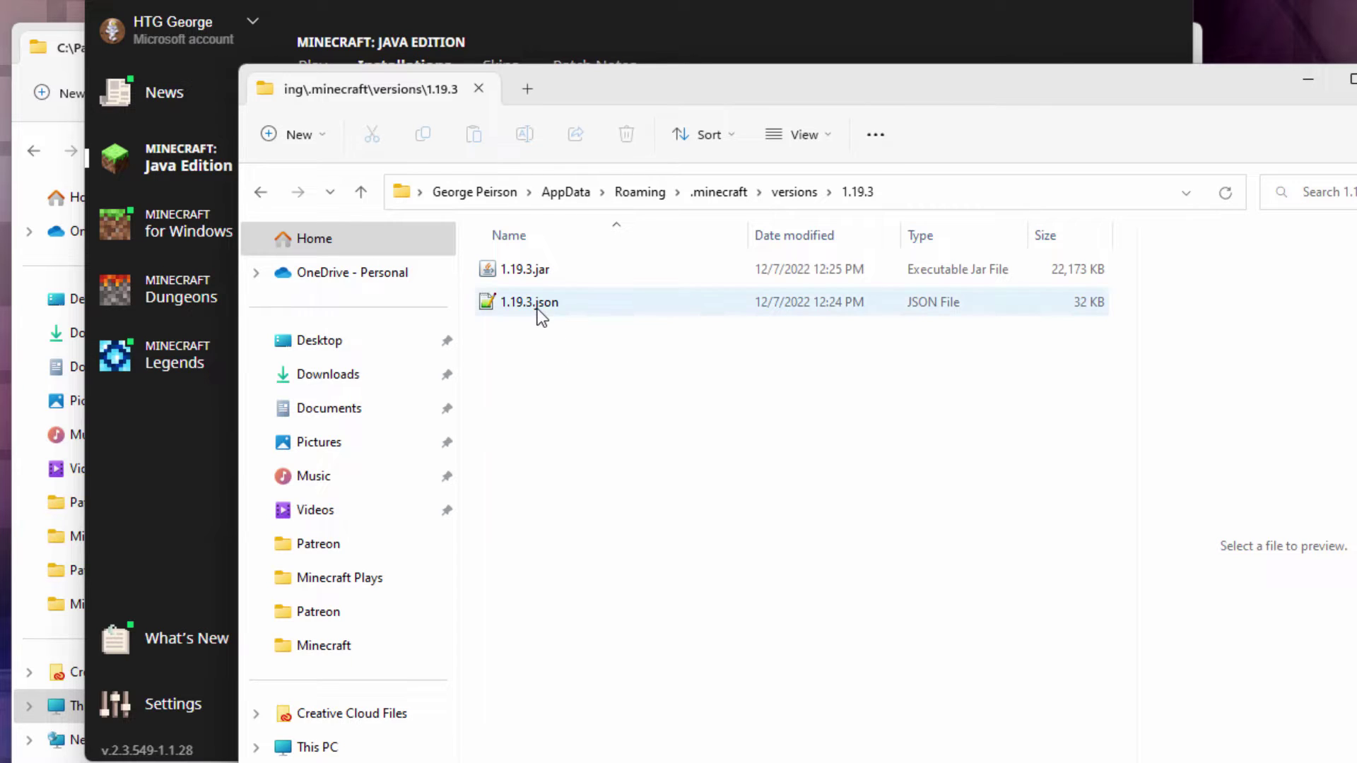
left_click(509, 276)
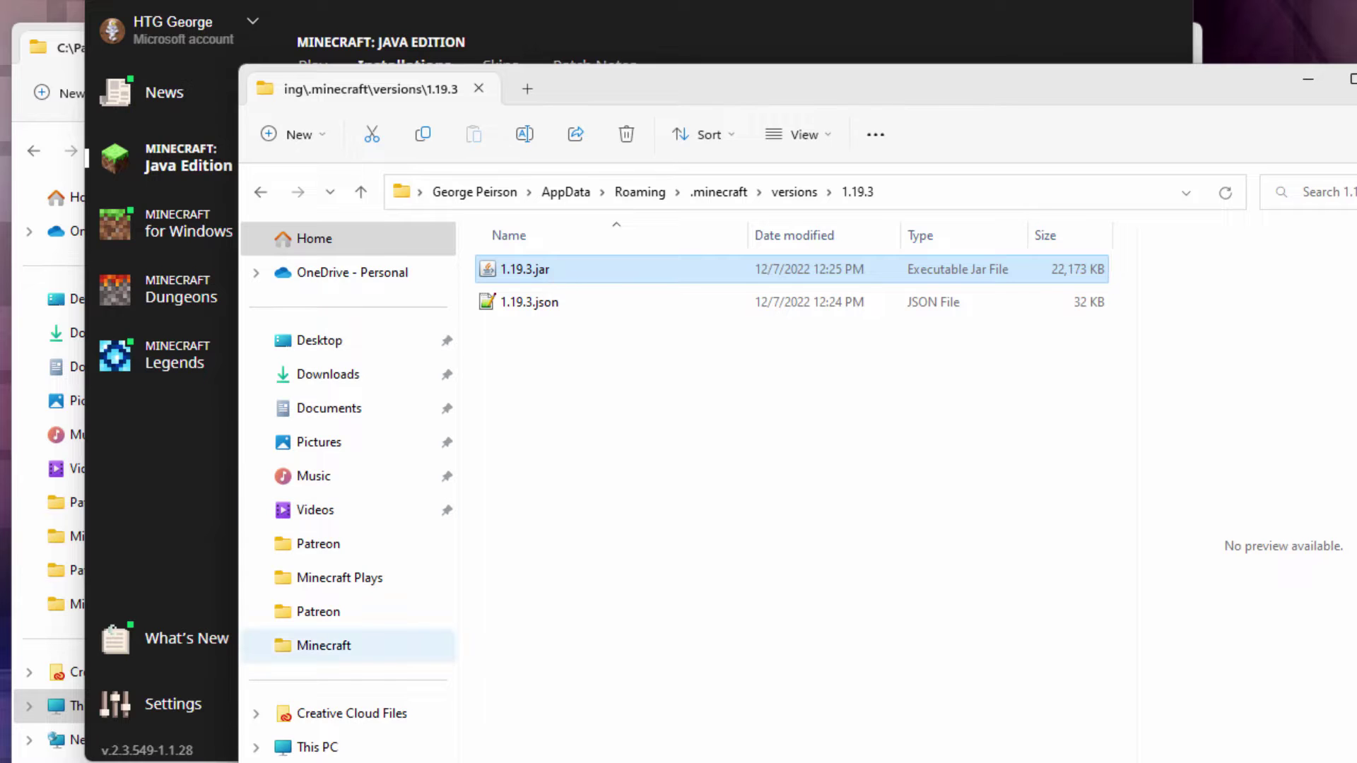
- Copy 1.19.3.jar from the versions window into the C:\Pack folder
left_click(49, 640)
left_click_drag(761, 46, 583, 55)
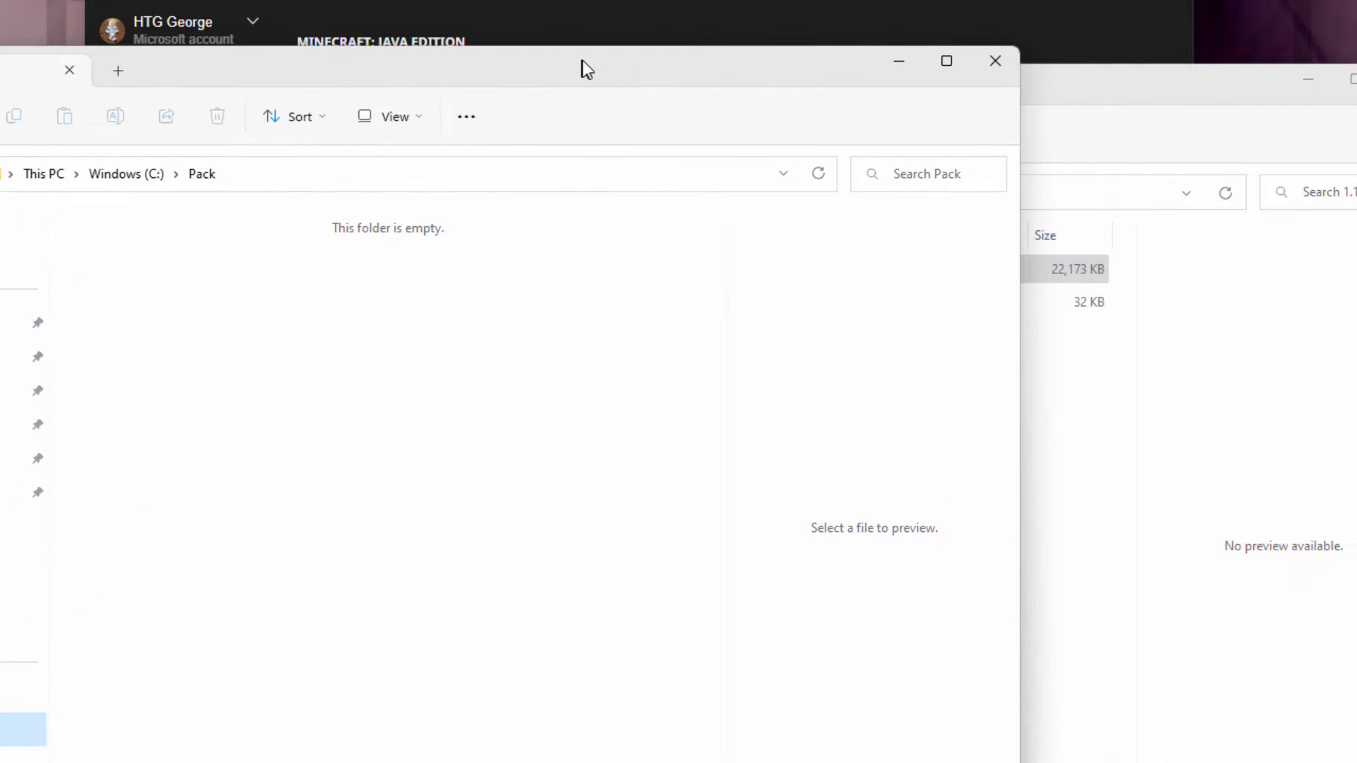
left_click_drag(1067, 102, 836, 110)
left_click_drag(605, 280, 211, 430)
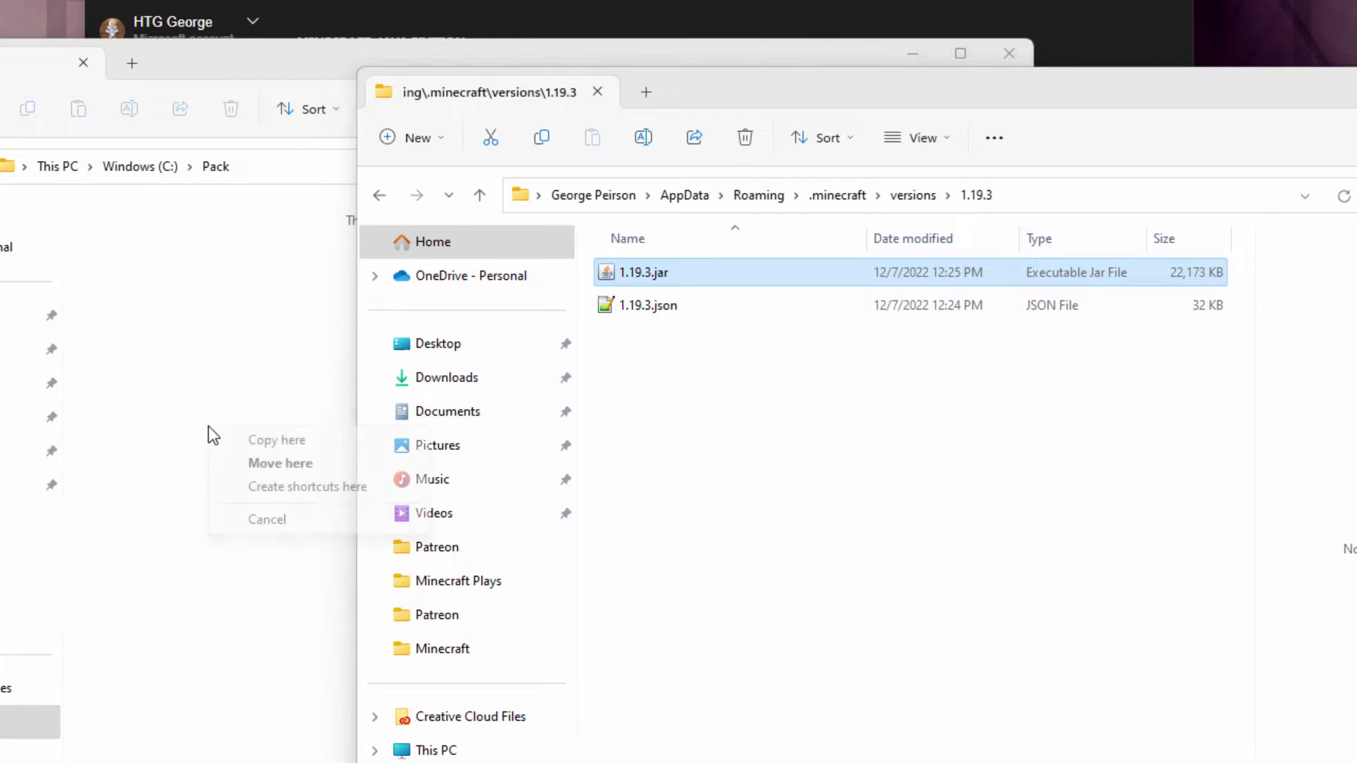
left_click(278, 439)
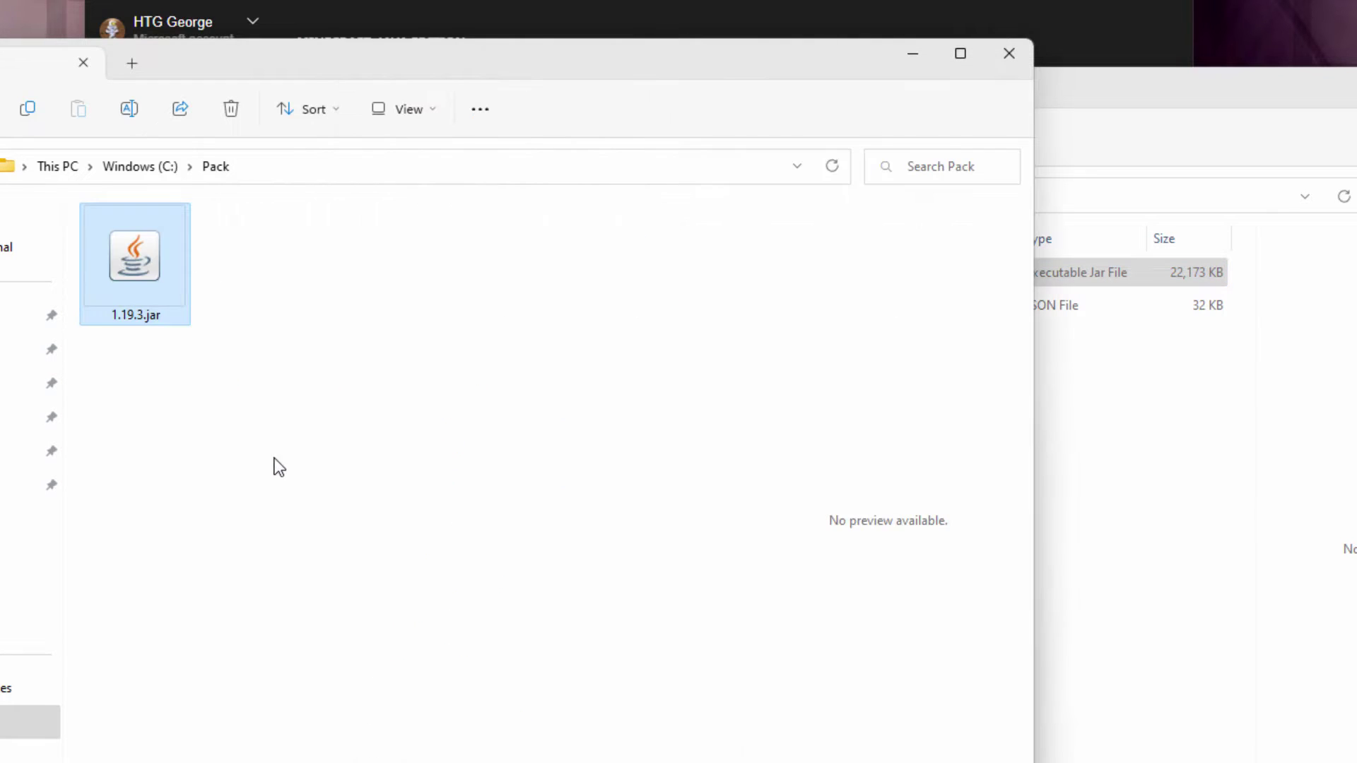
- Close the versions folder window and select the copied 1.19.3.jar in C:\Pack
left_click(185, 406)
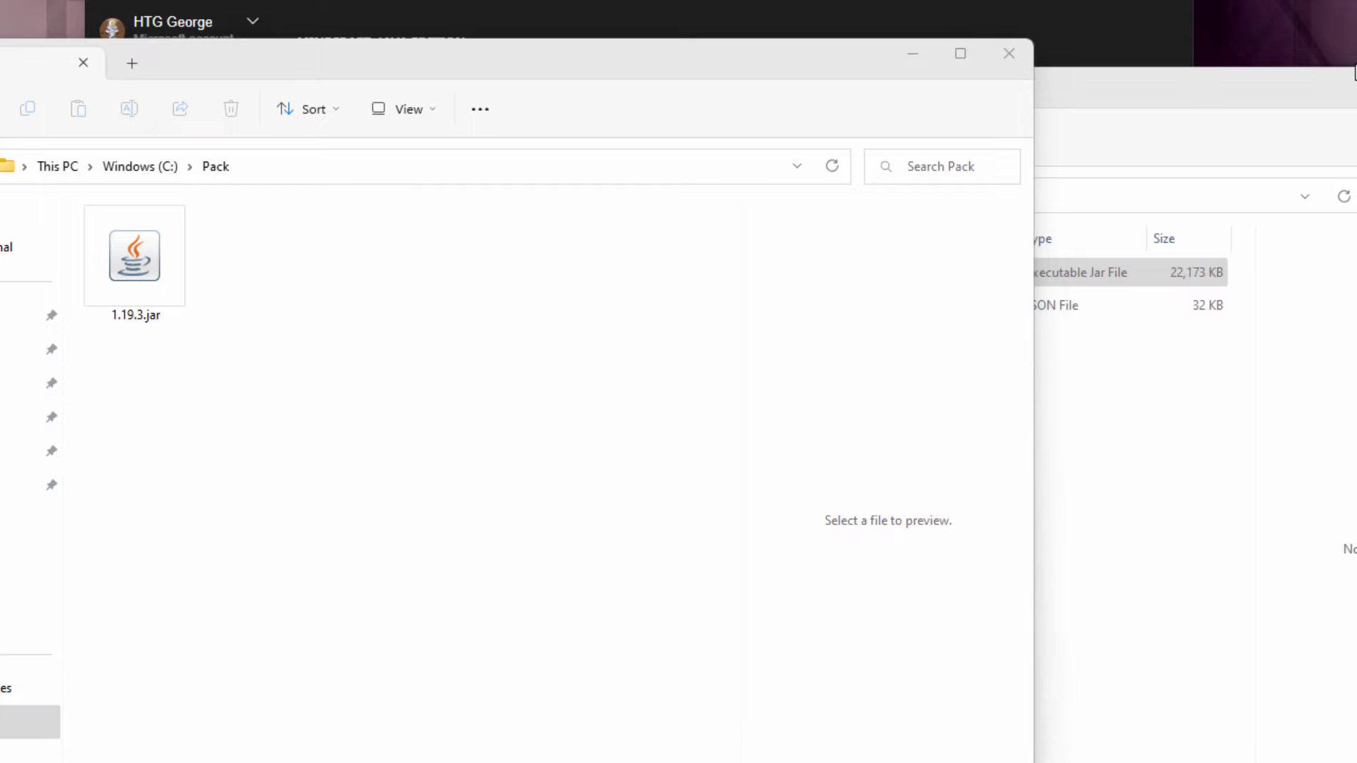
key("alt+F4")
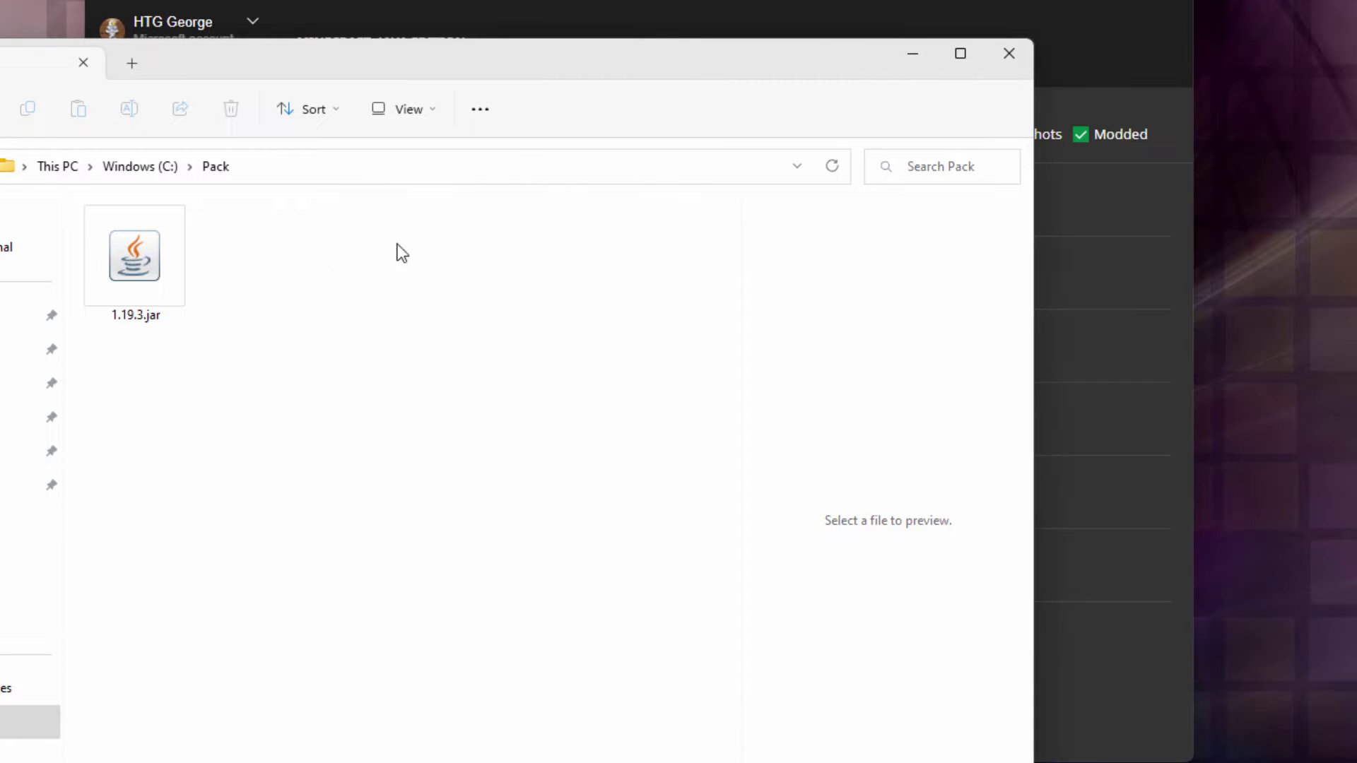
left_click(145, 261)
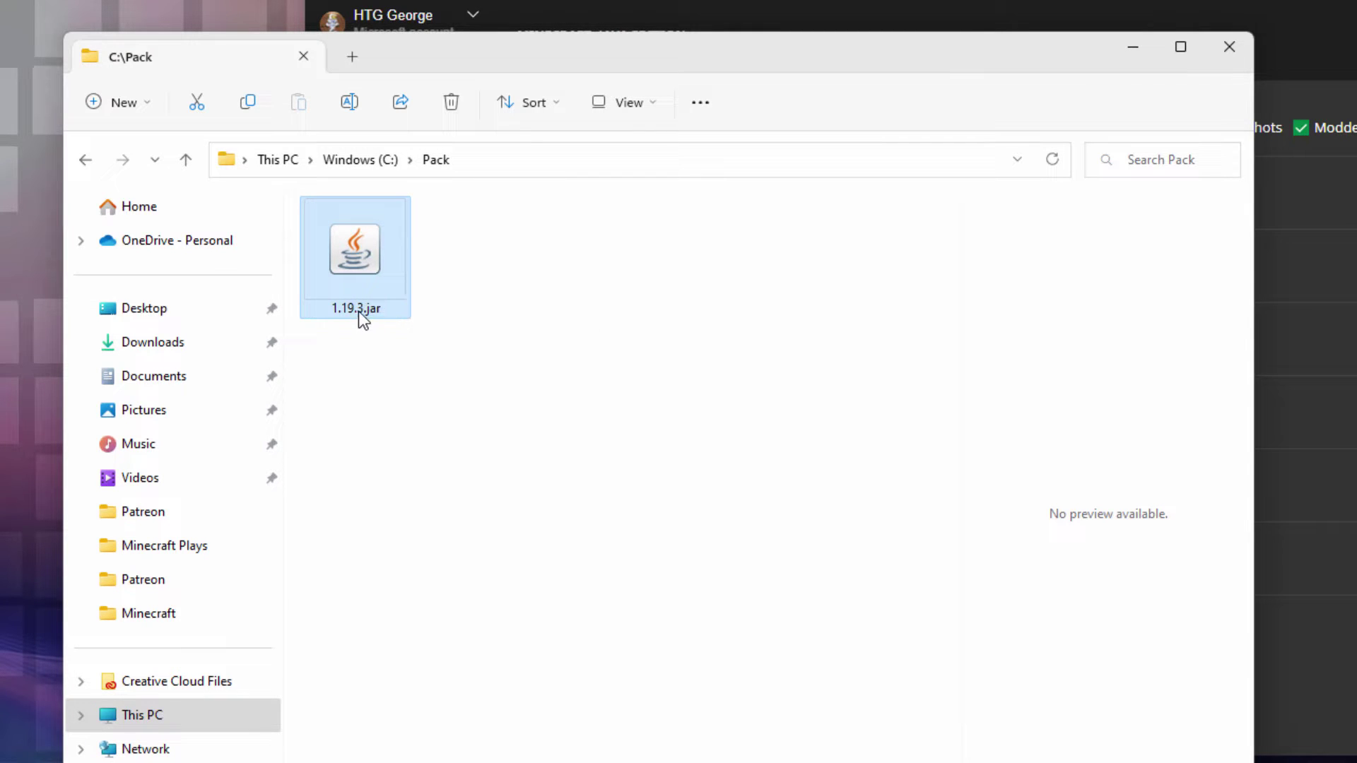
- Rename the copied 1.19.3.jar to 1.19.3.zip and confirm the extension change warning
left_click(379, 314)
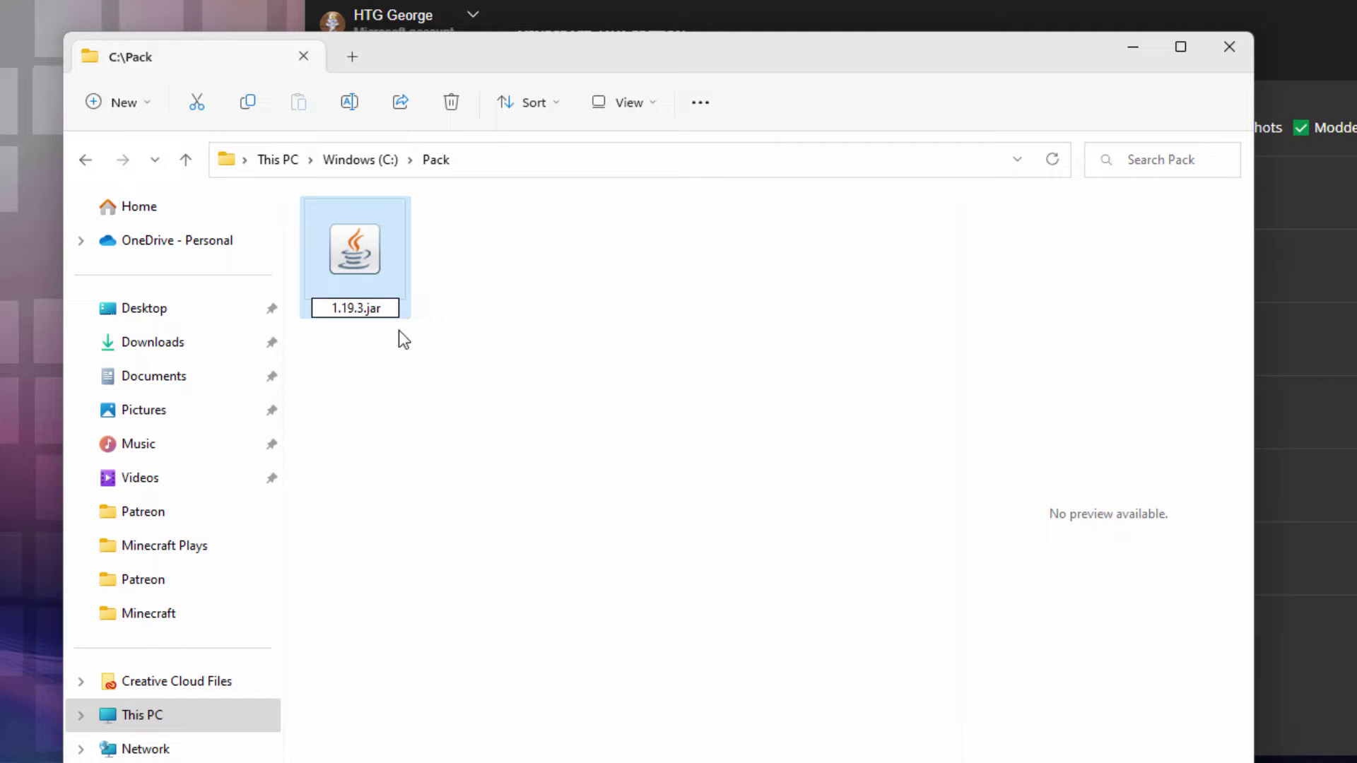
key("BackSpace")
key("BackSpace")
key("BackSpace")
type("zip")
key("Return")
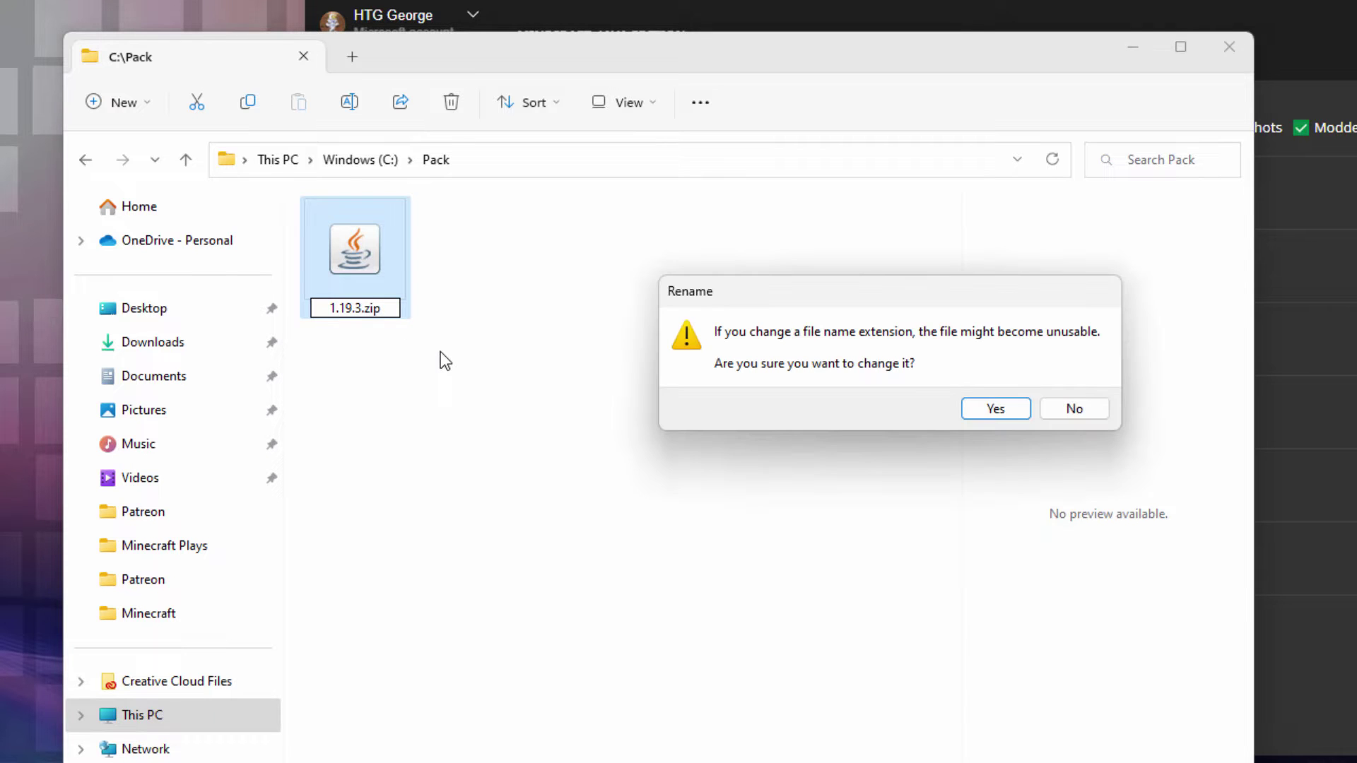
left_click(992, 412)
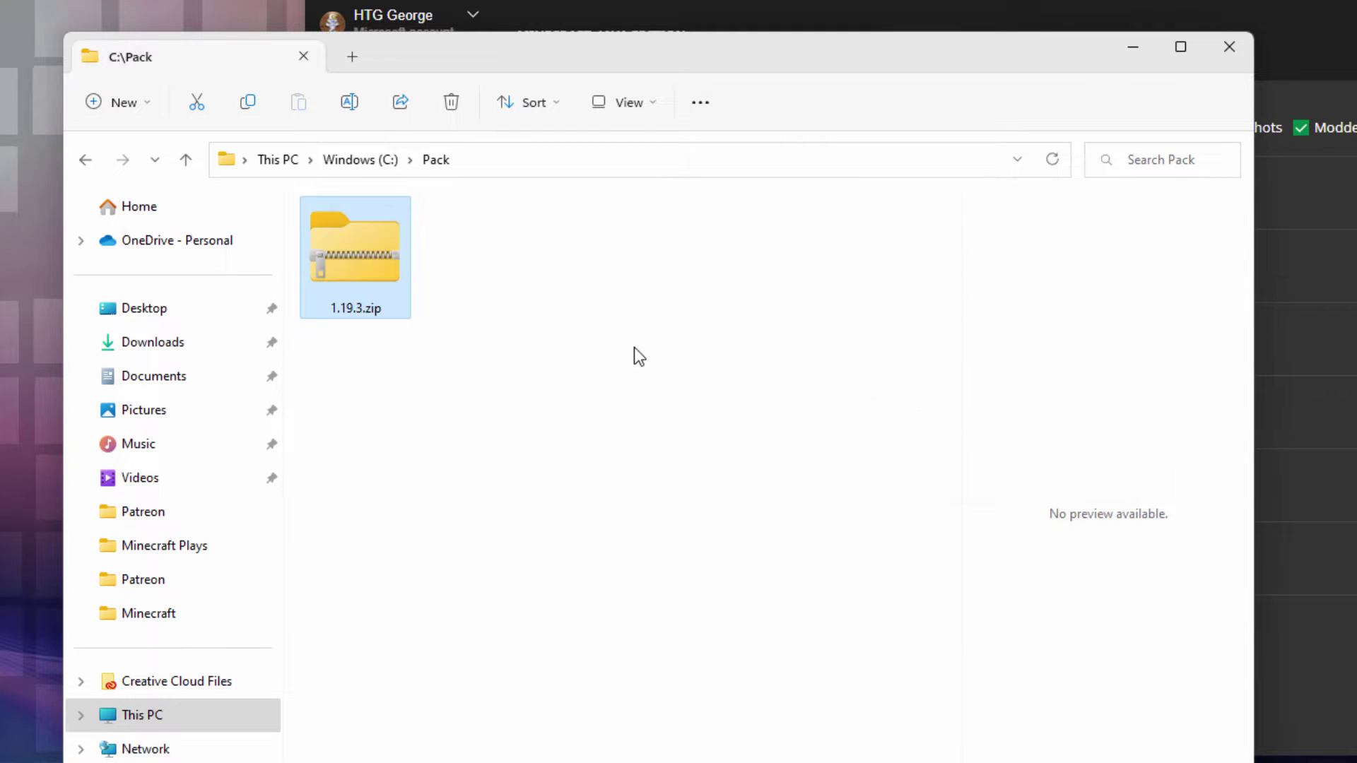
right_click(360, 262)
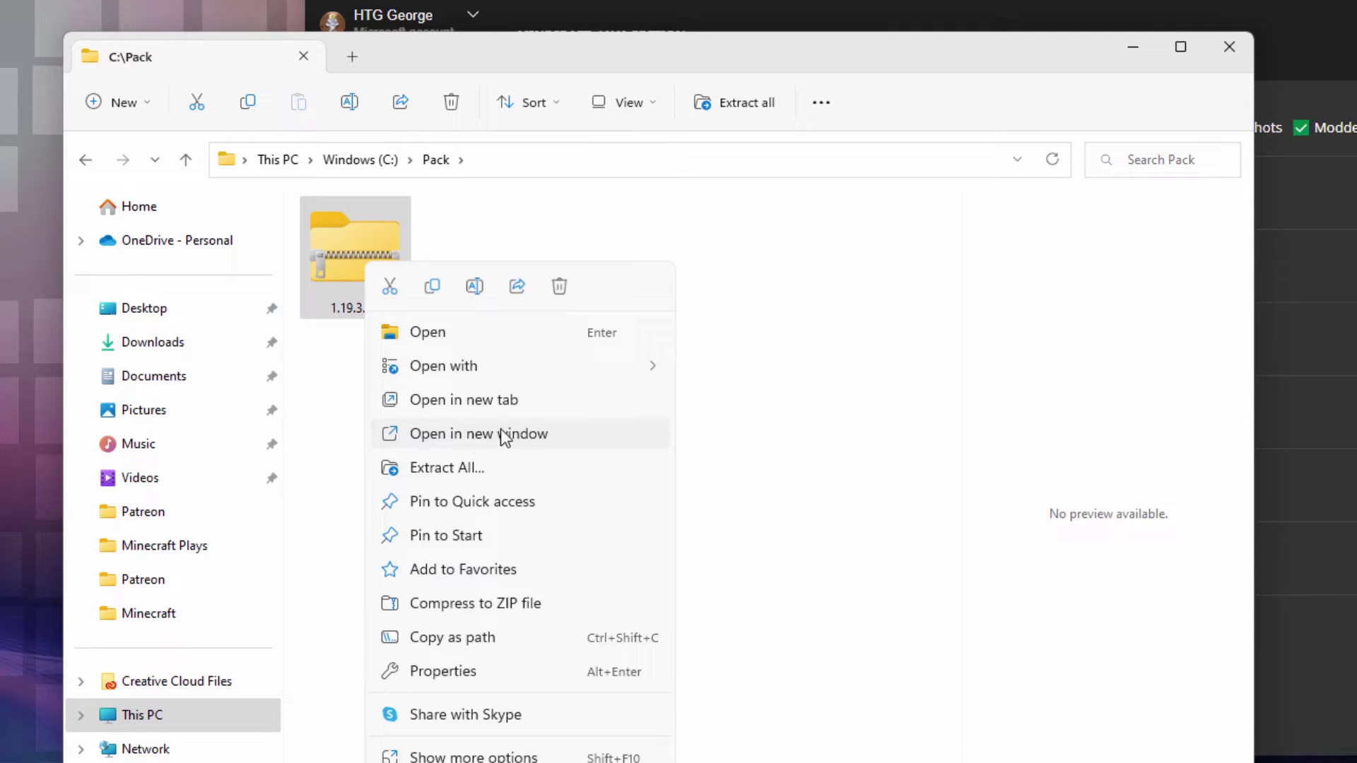
- Open 1.19.3.zip's contents in a separate window shown as a compact list
left_click(540, 432)
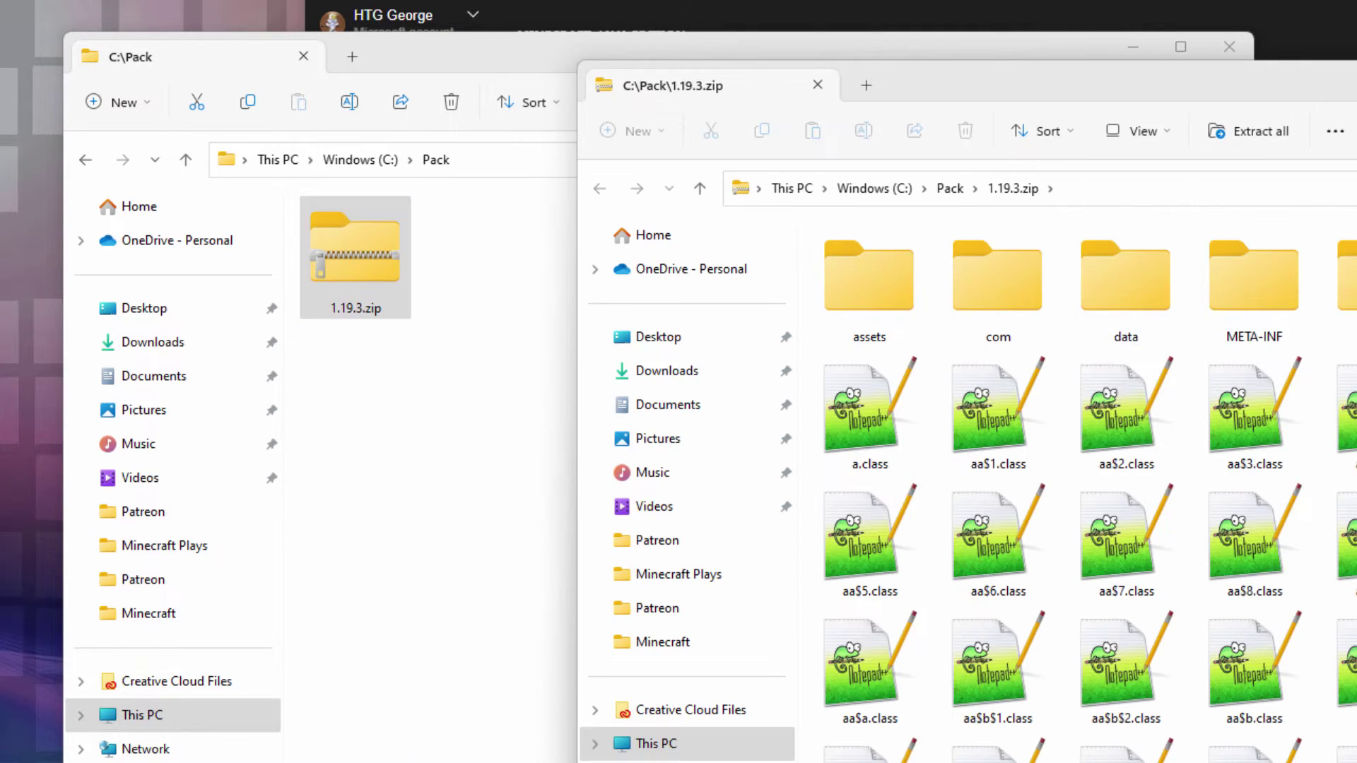
left_click(1169, 135)
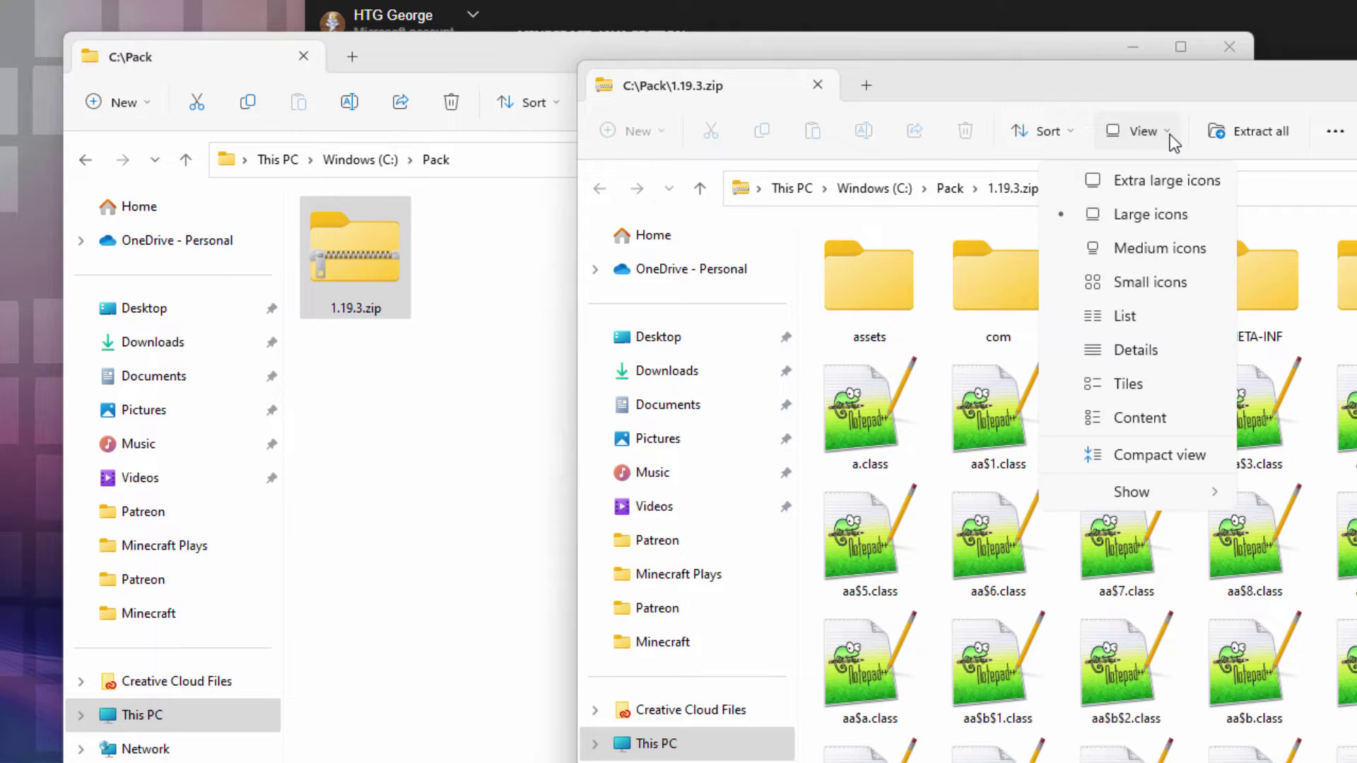
left_click(1139, 316)
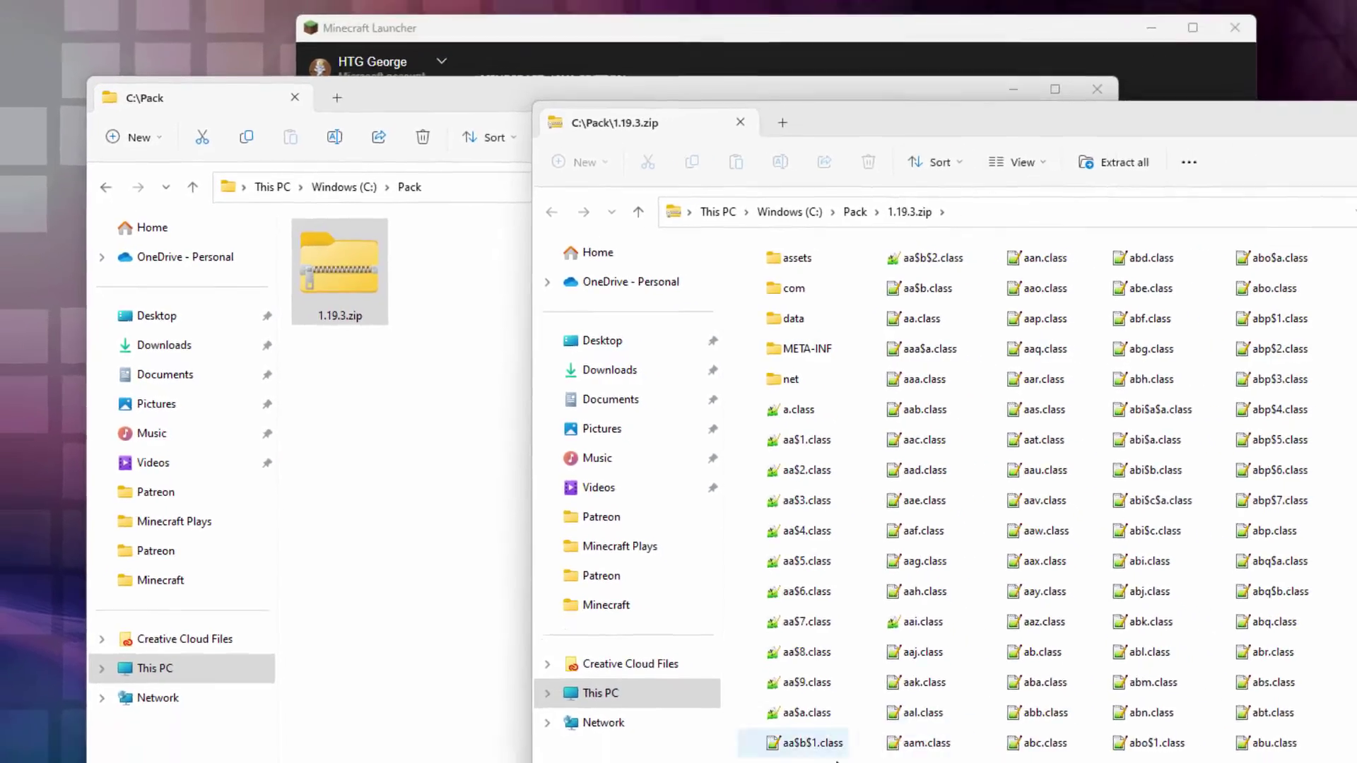
- Copy pack.png from the archive into the C:\Pack folder
left_click_drag(752, 762, 1001, 762)
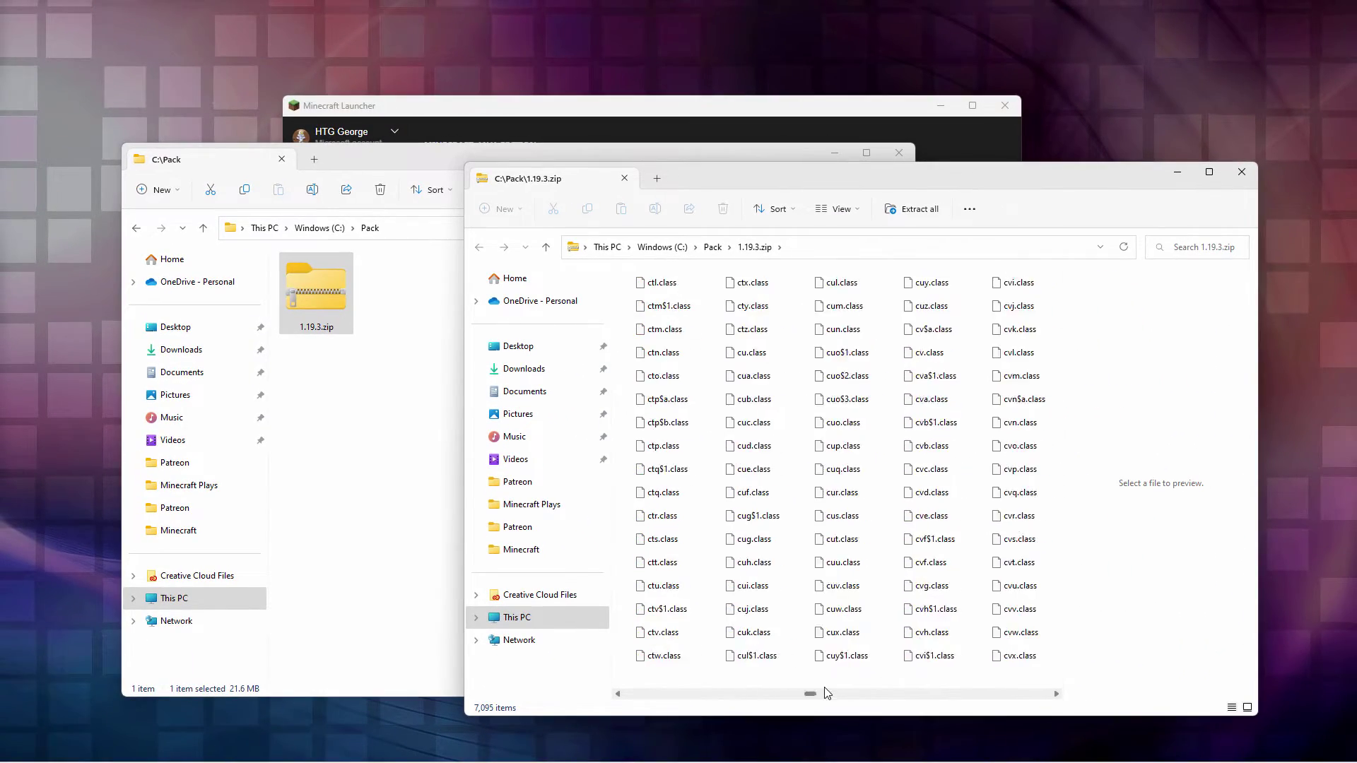
left_click_drag(827, 693, 1031, 693)
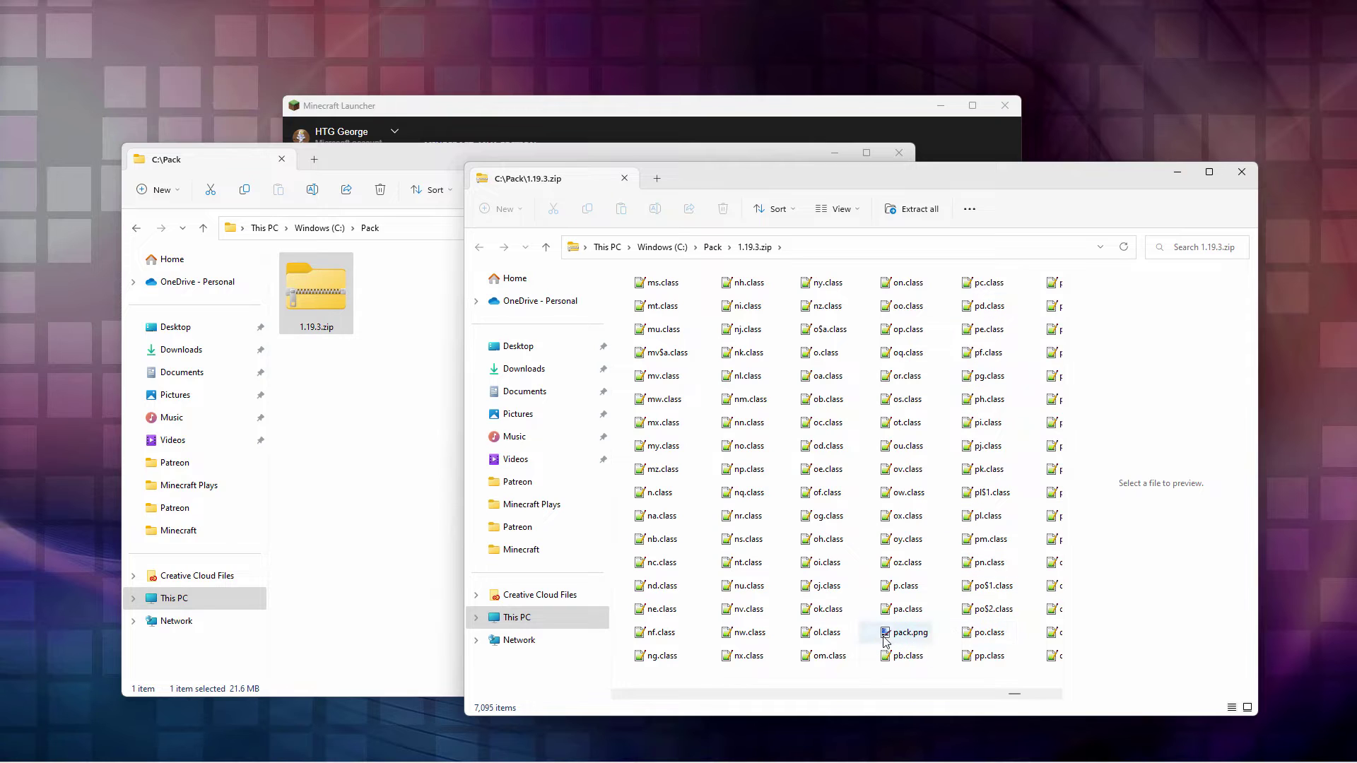
left_click(886, 636)
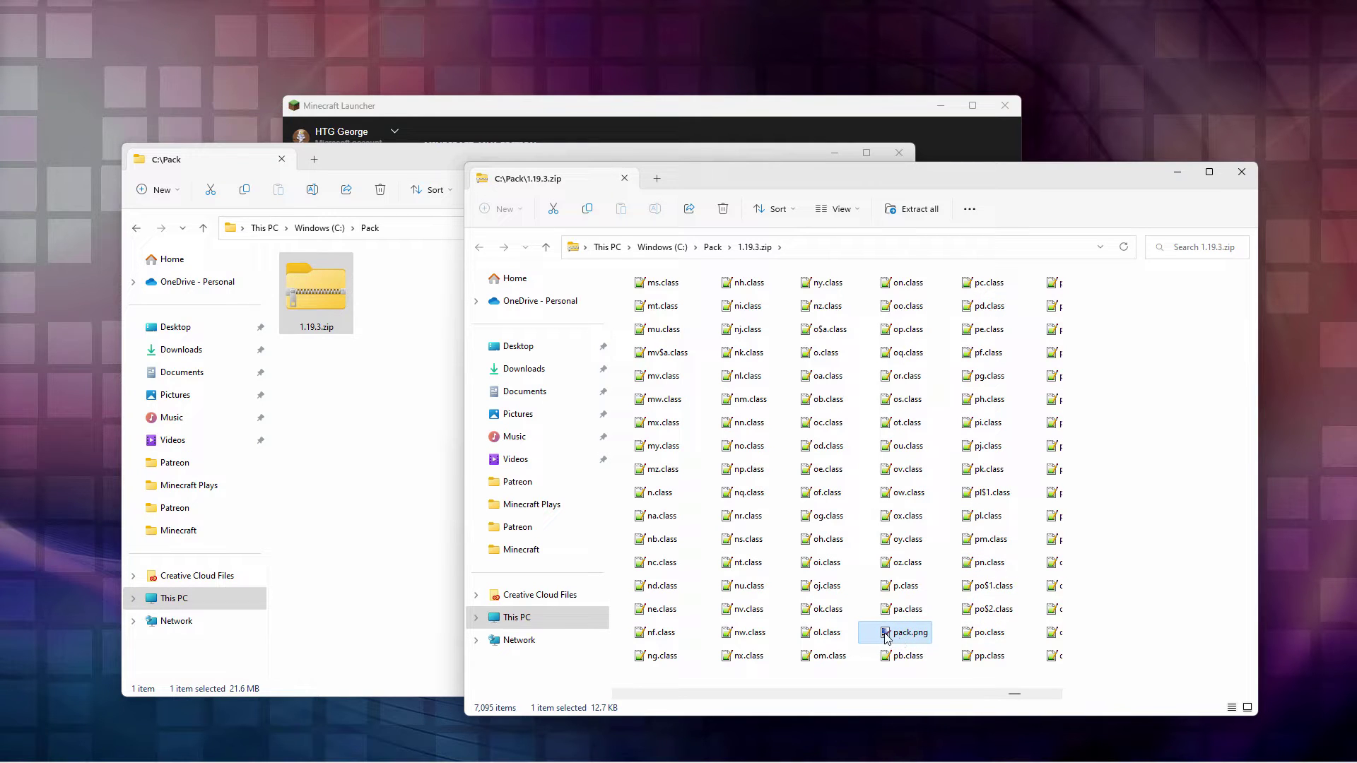
left_click_drag(886, 634, 371, 444)
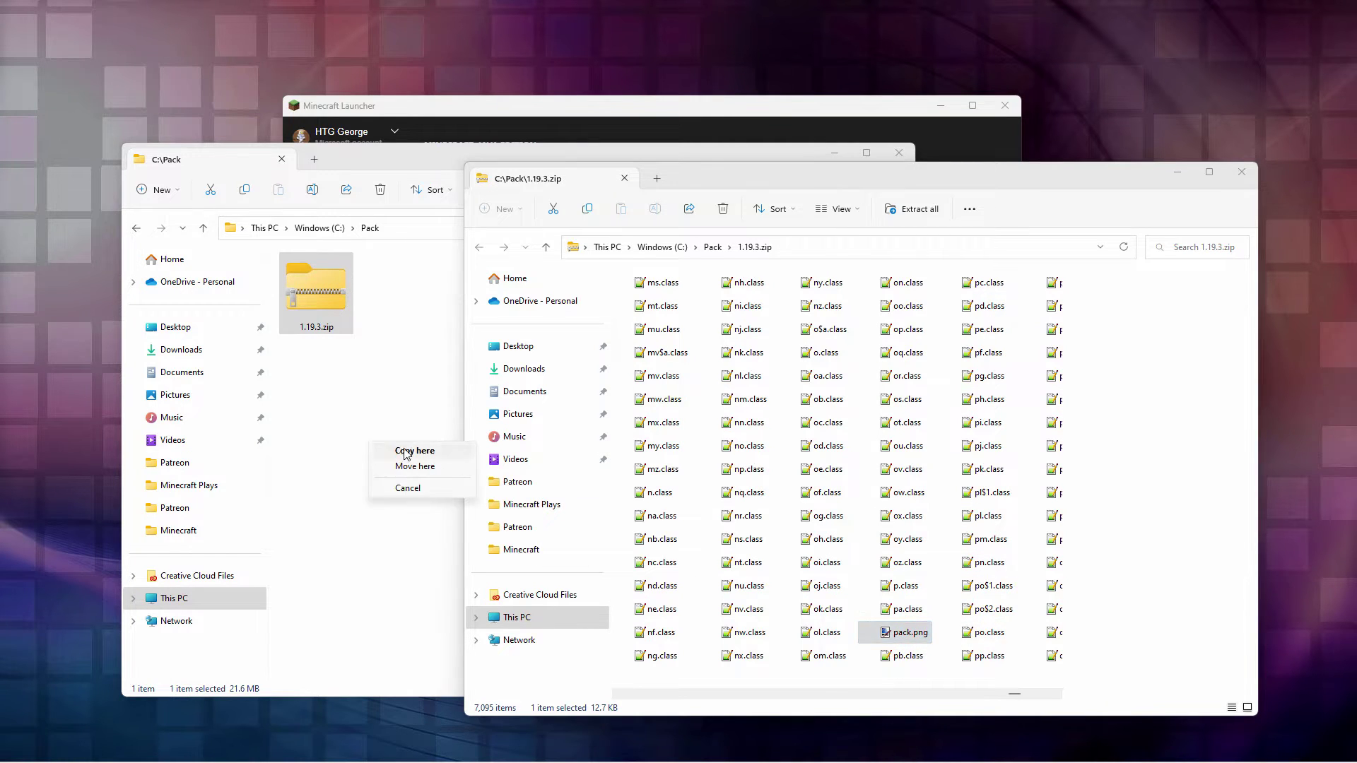
left_click(409, 453)
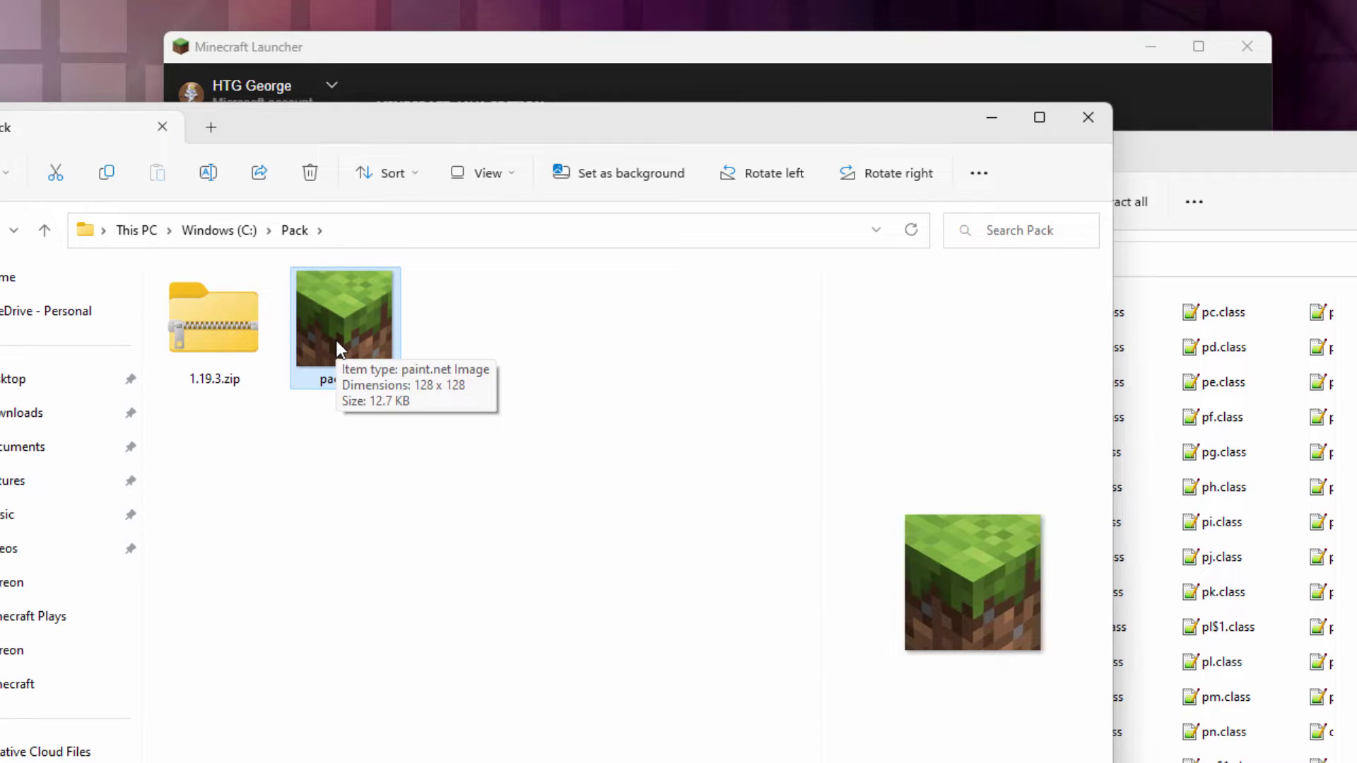
- Browse the archive to assets\minecraft\textures\block
left_click(365, 454)
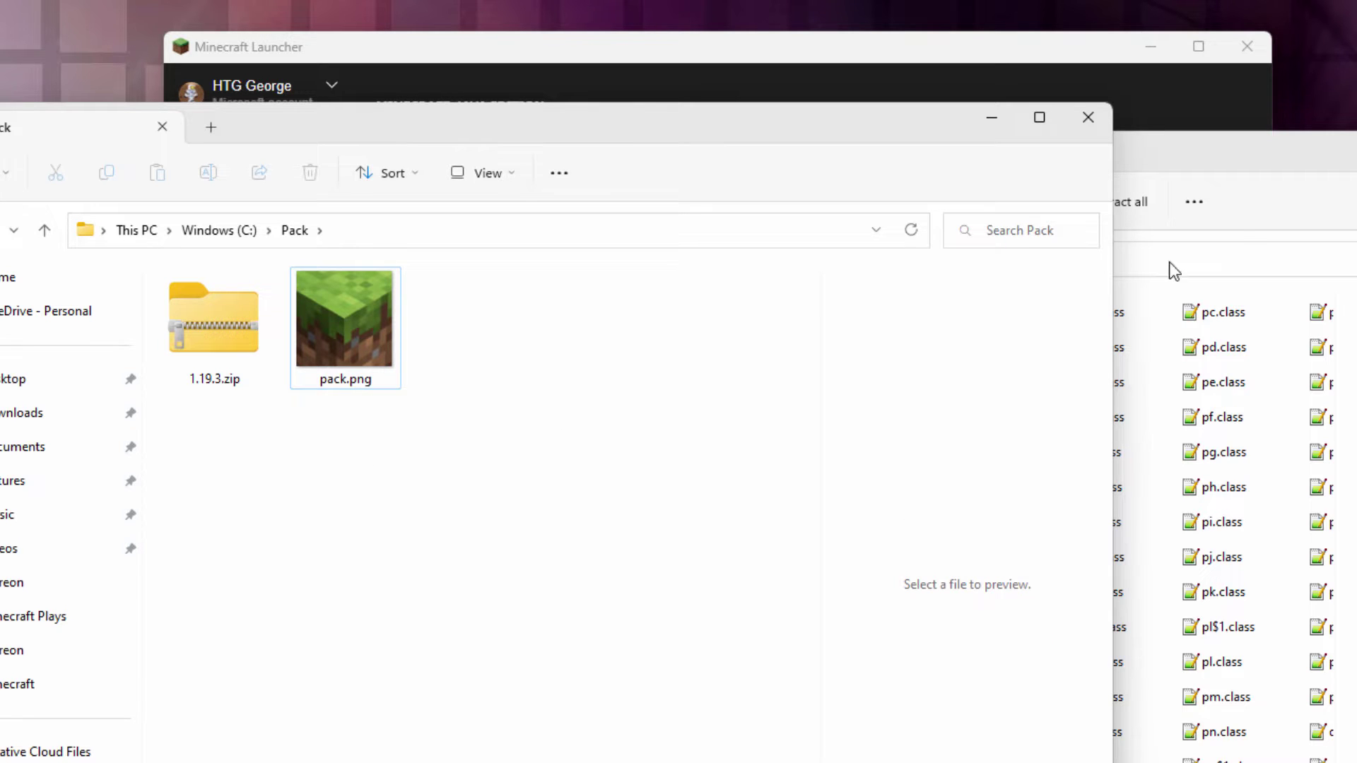
left_click(1260, 164)
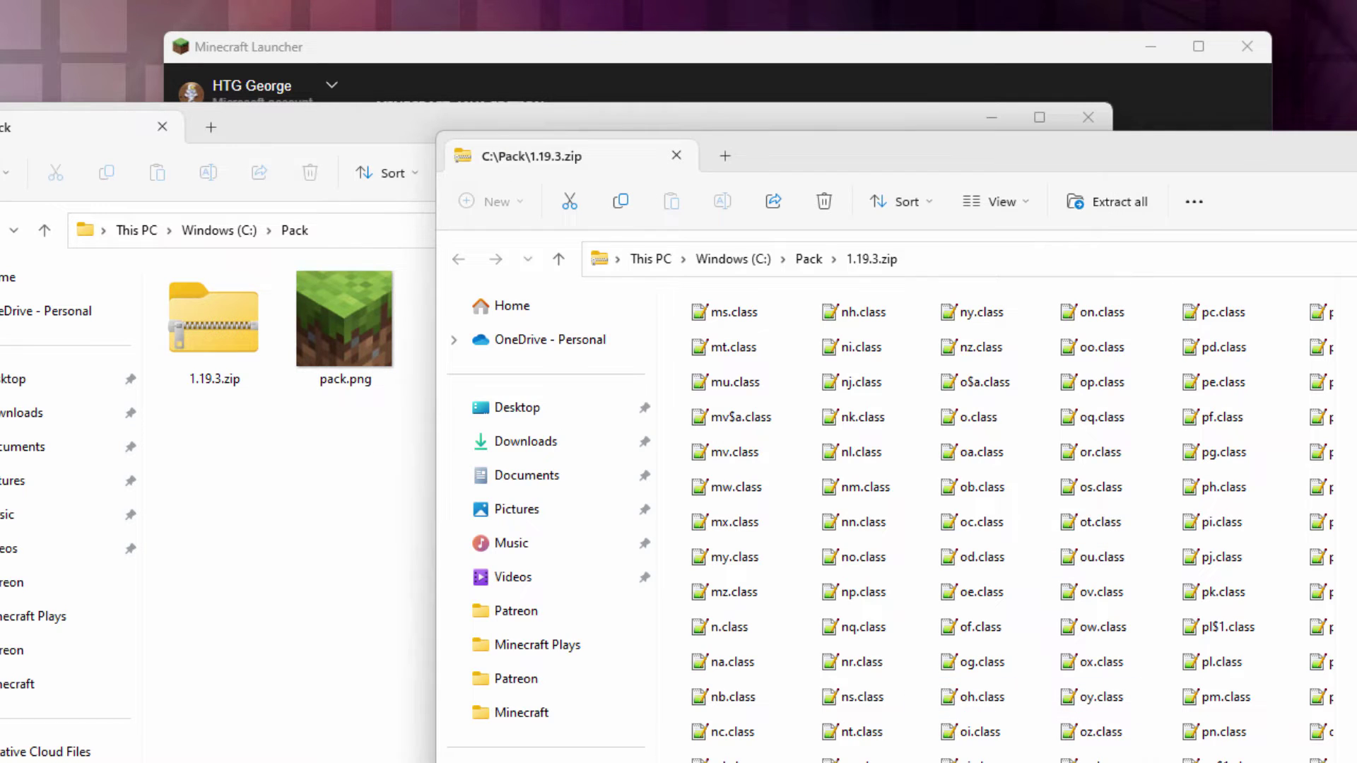
scroll(907, 651, "up", 20)
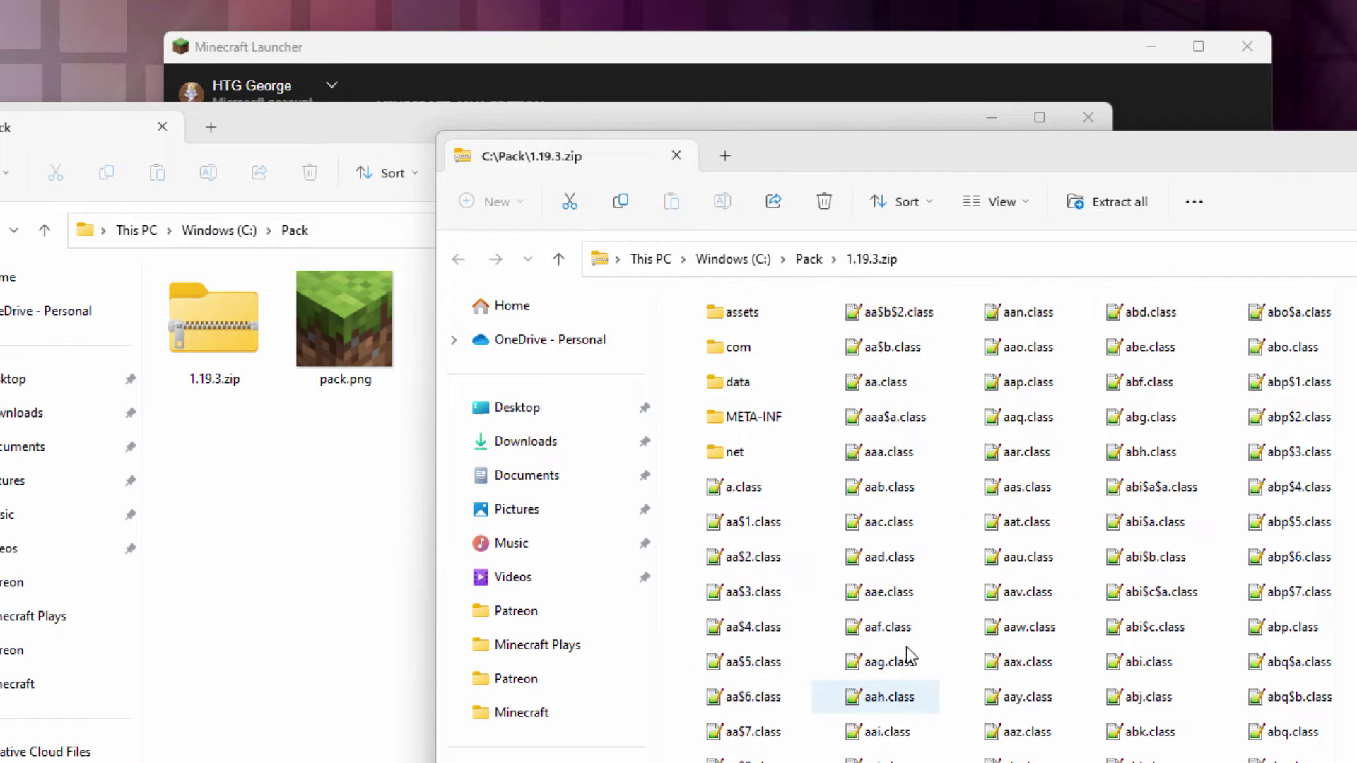
double_click(716, 315)
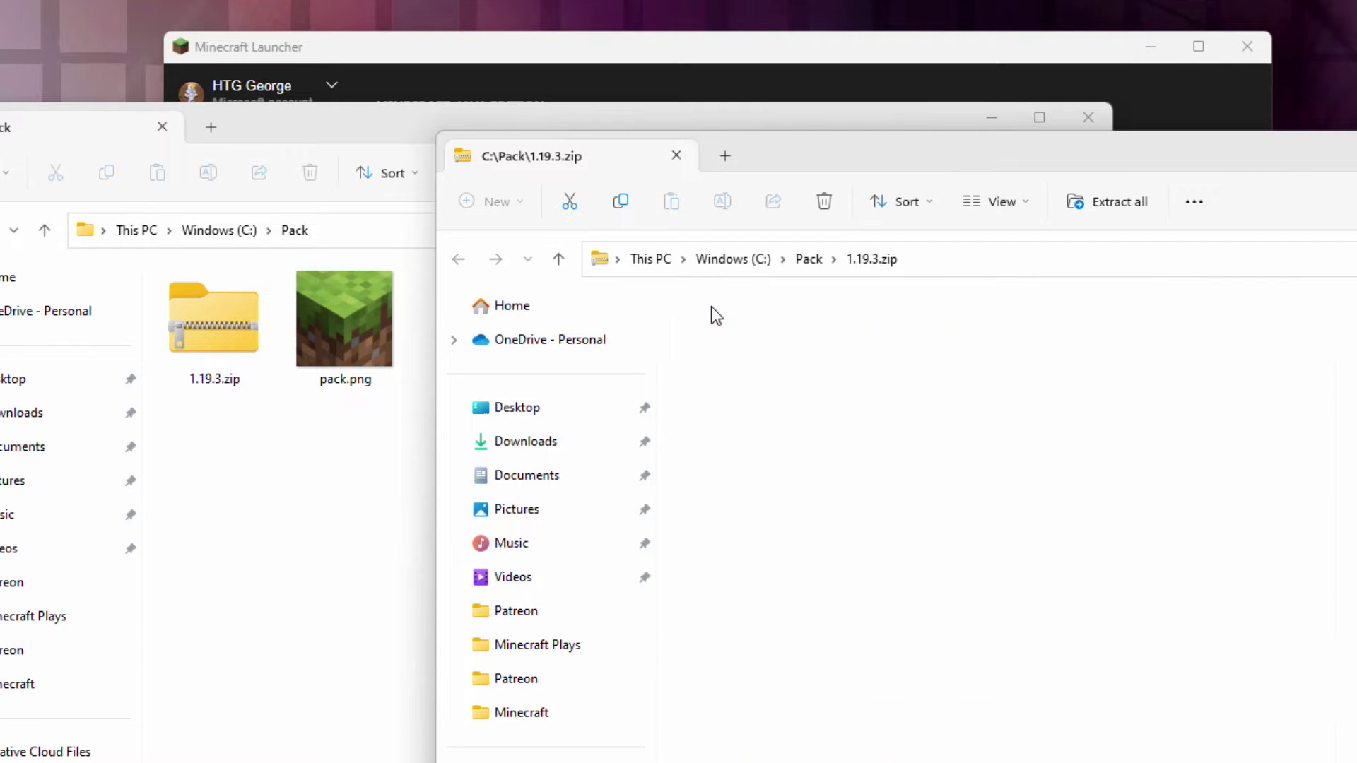
double_click(692, 341)
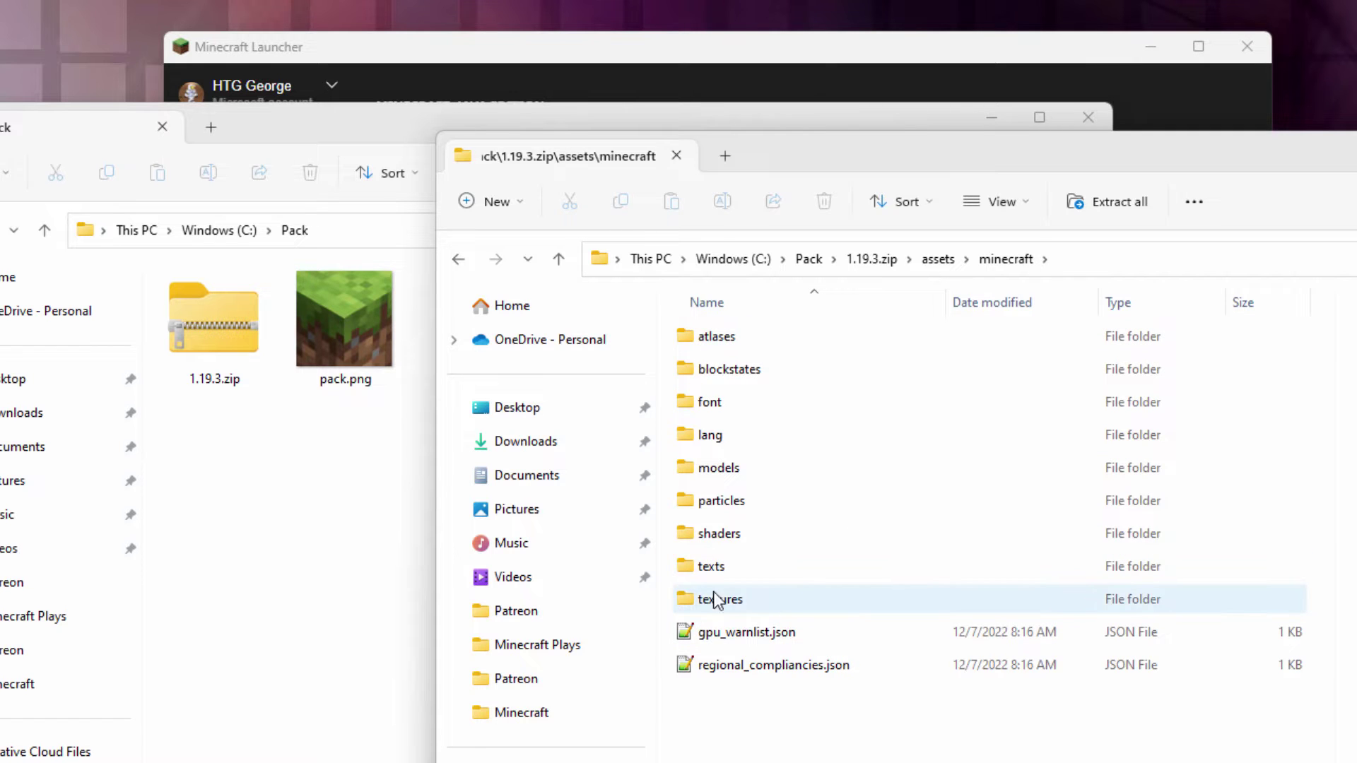
double_click(714, 599)
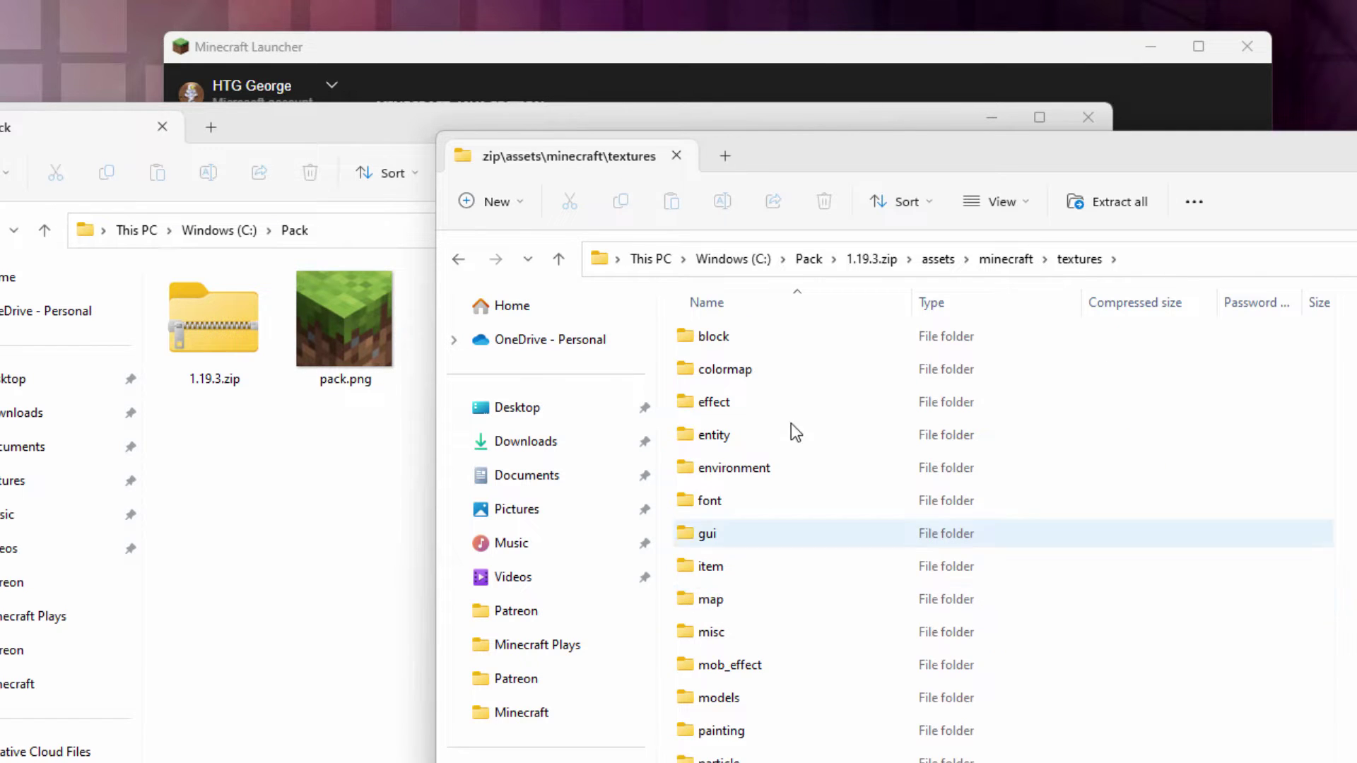
double_click(682, 332)
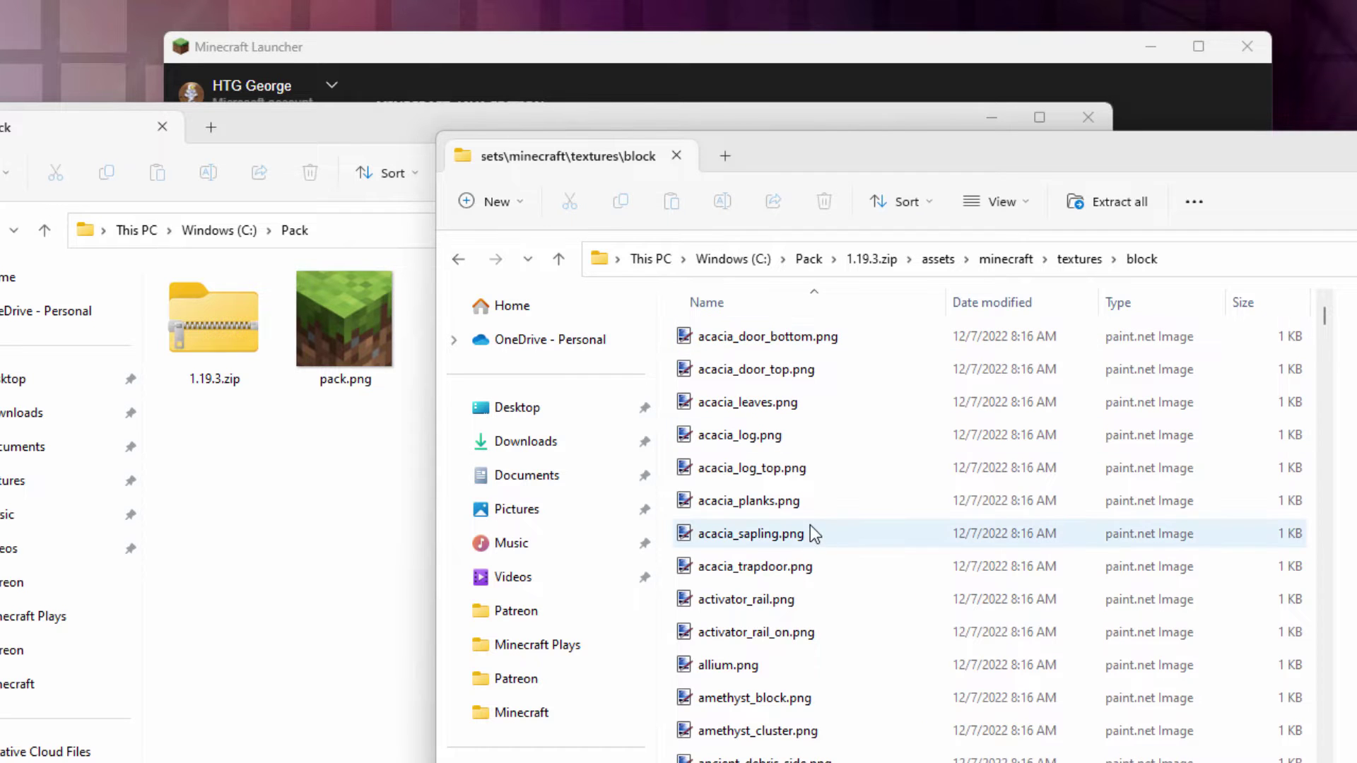
- Copy obsidian.png from the block textures folder into C:\Pack
scroll(816, 516, "down", 20)
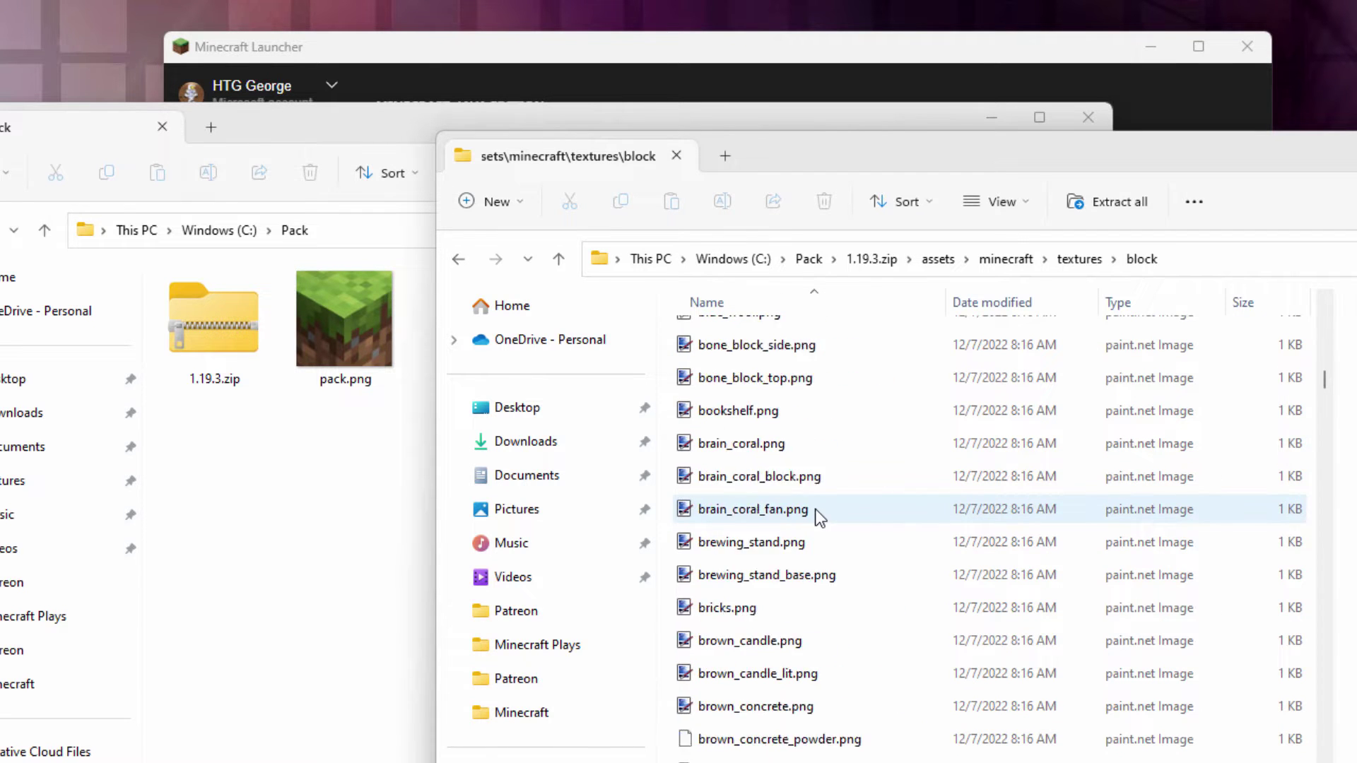
left_click_drag(1323, 384, 1324, 665)
left_click(732, 689)
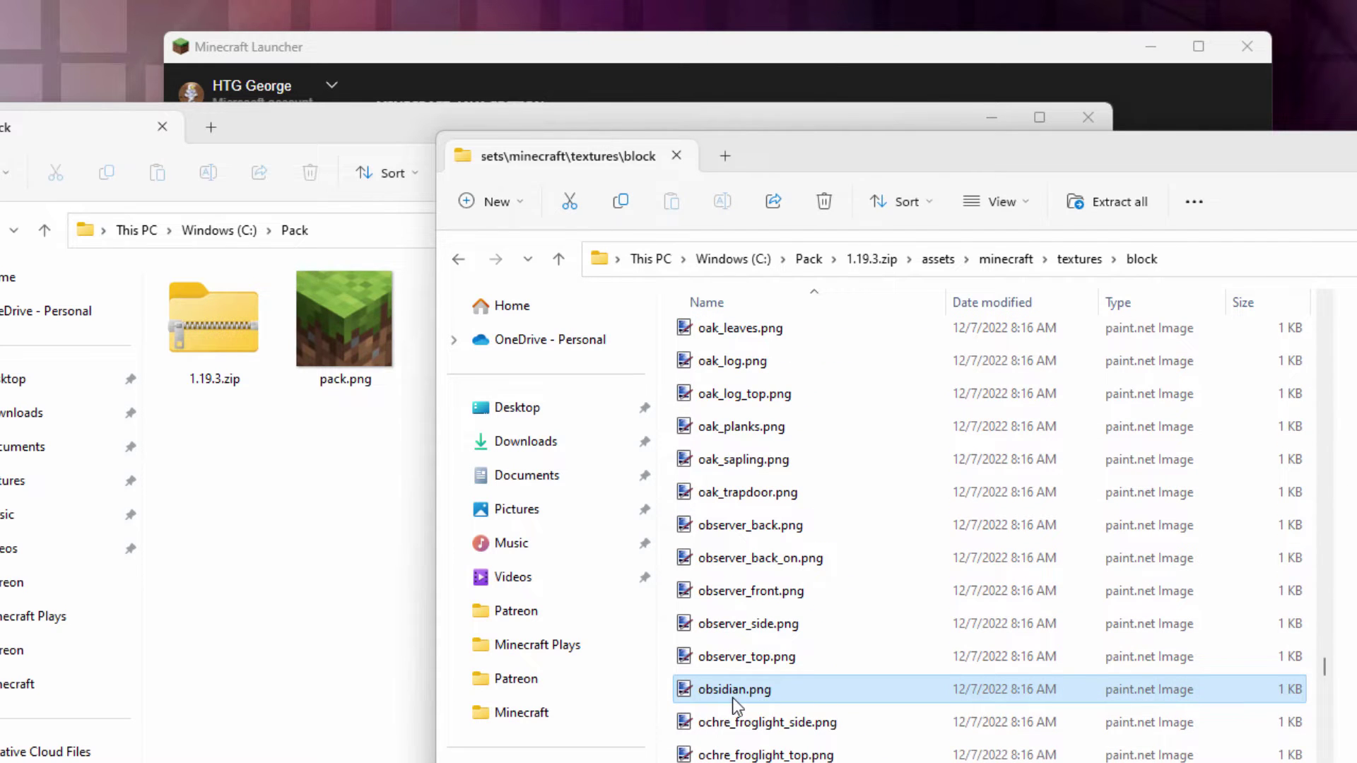
left_click_drag(737, 696, 270, 598)
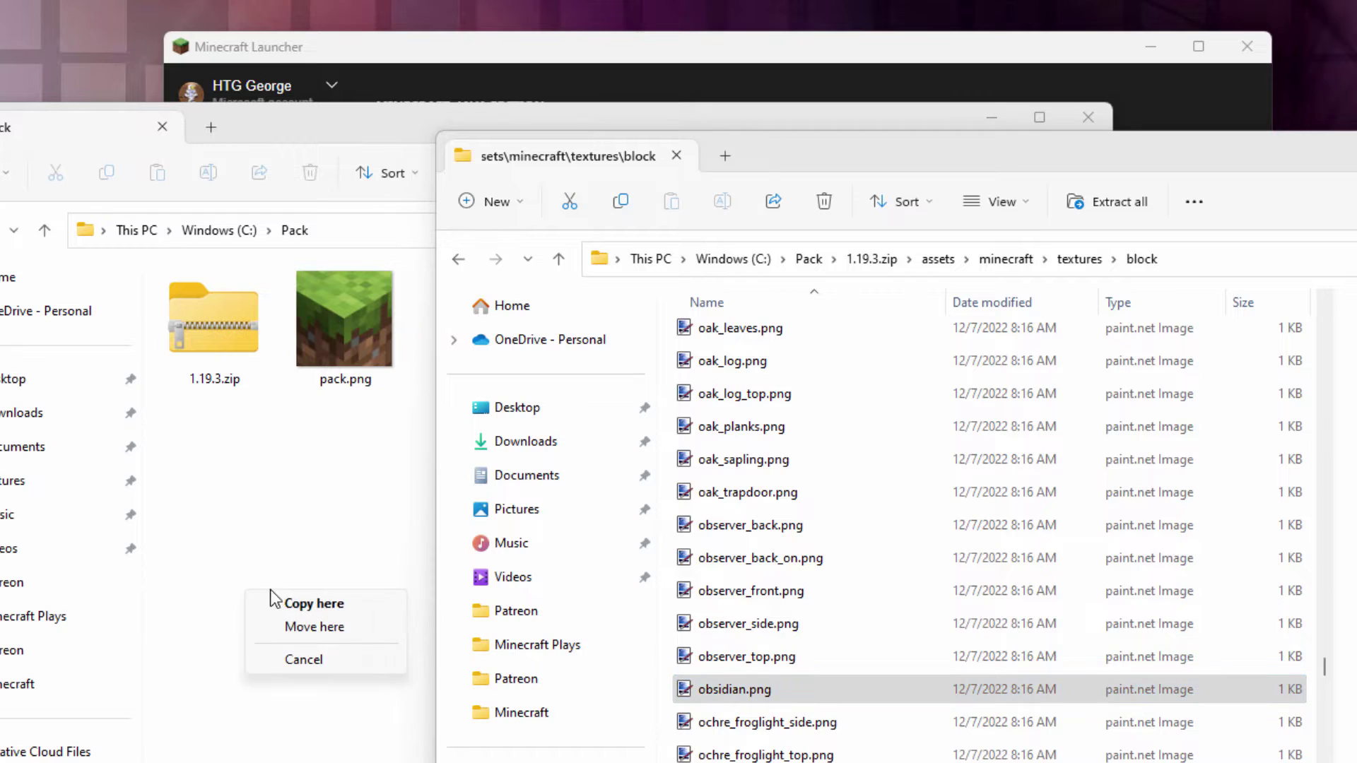
left_click(272, 600)
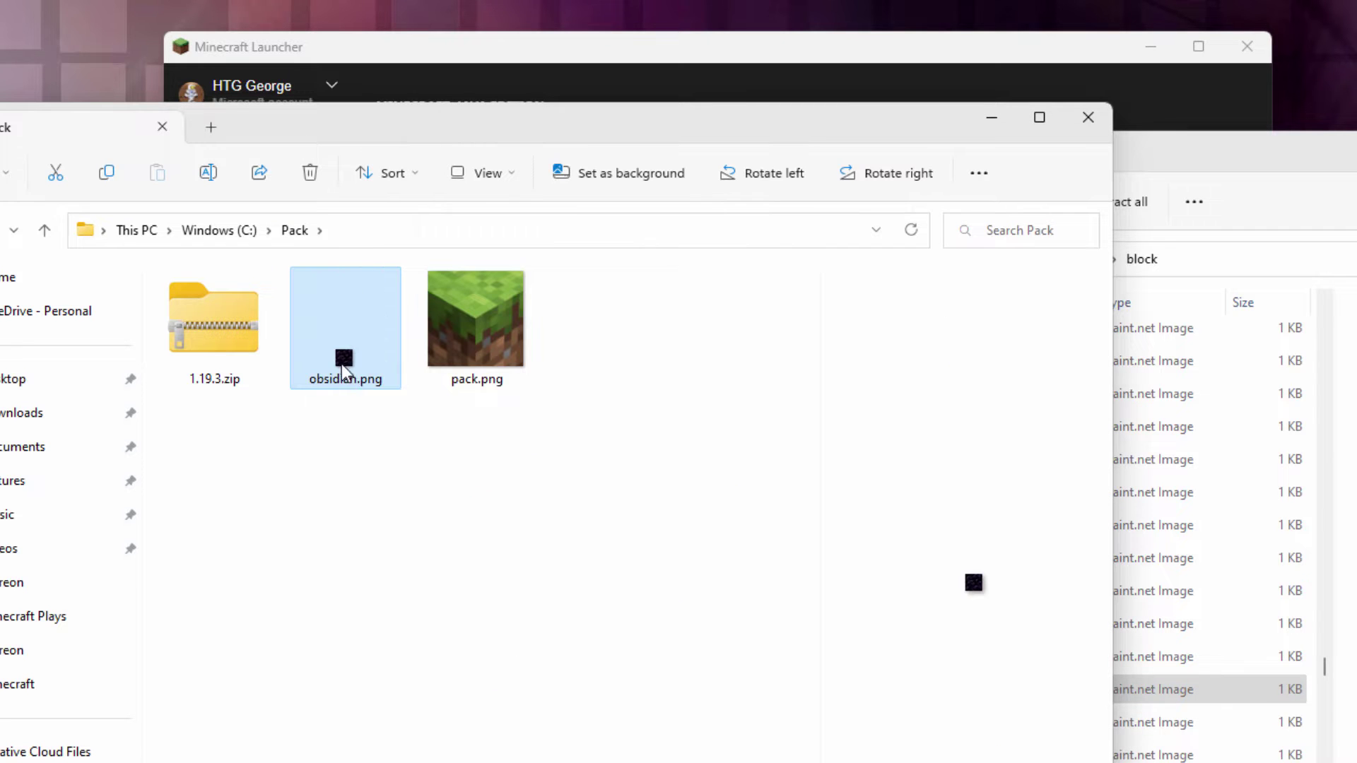
- Rearrange the block textures and Pack windows to uncover the launcher
left_click(519, 439)
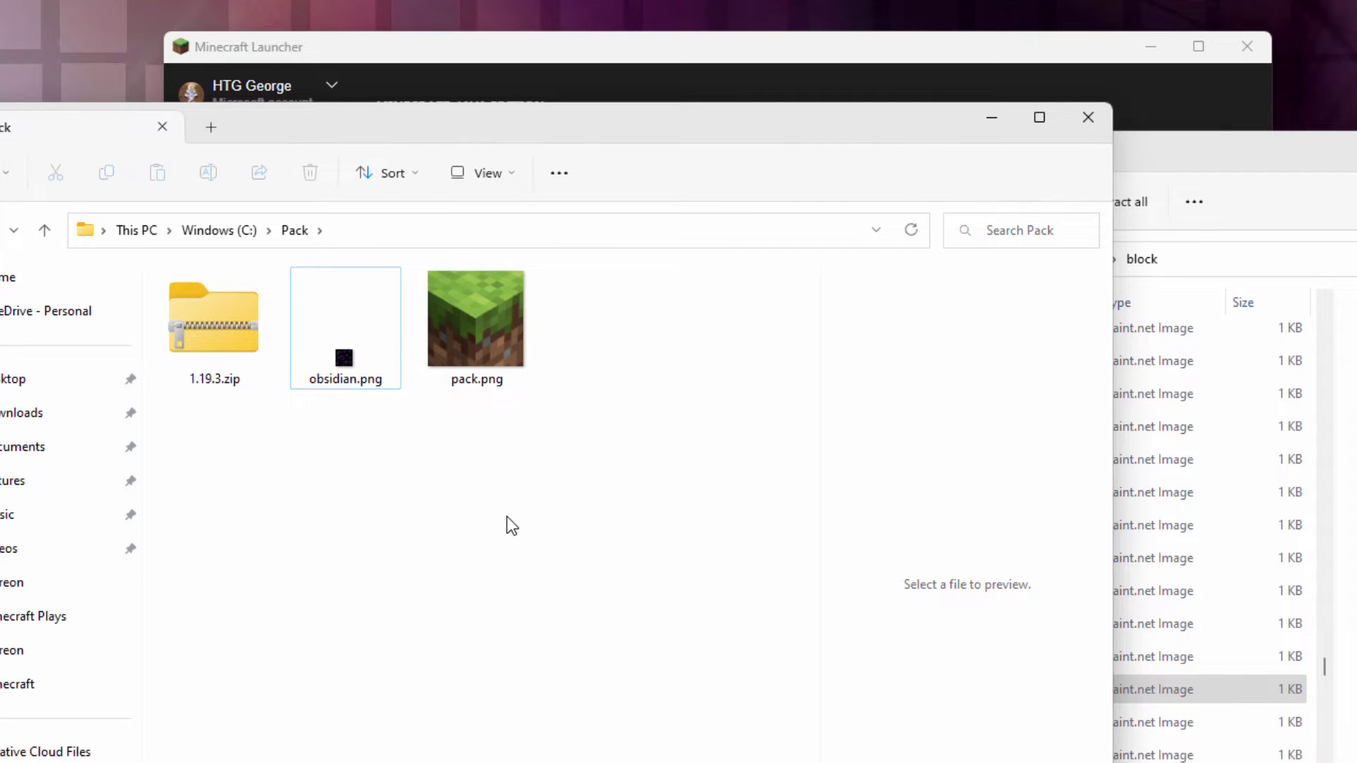
left_click(1271, 155)
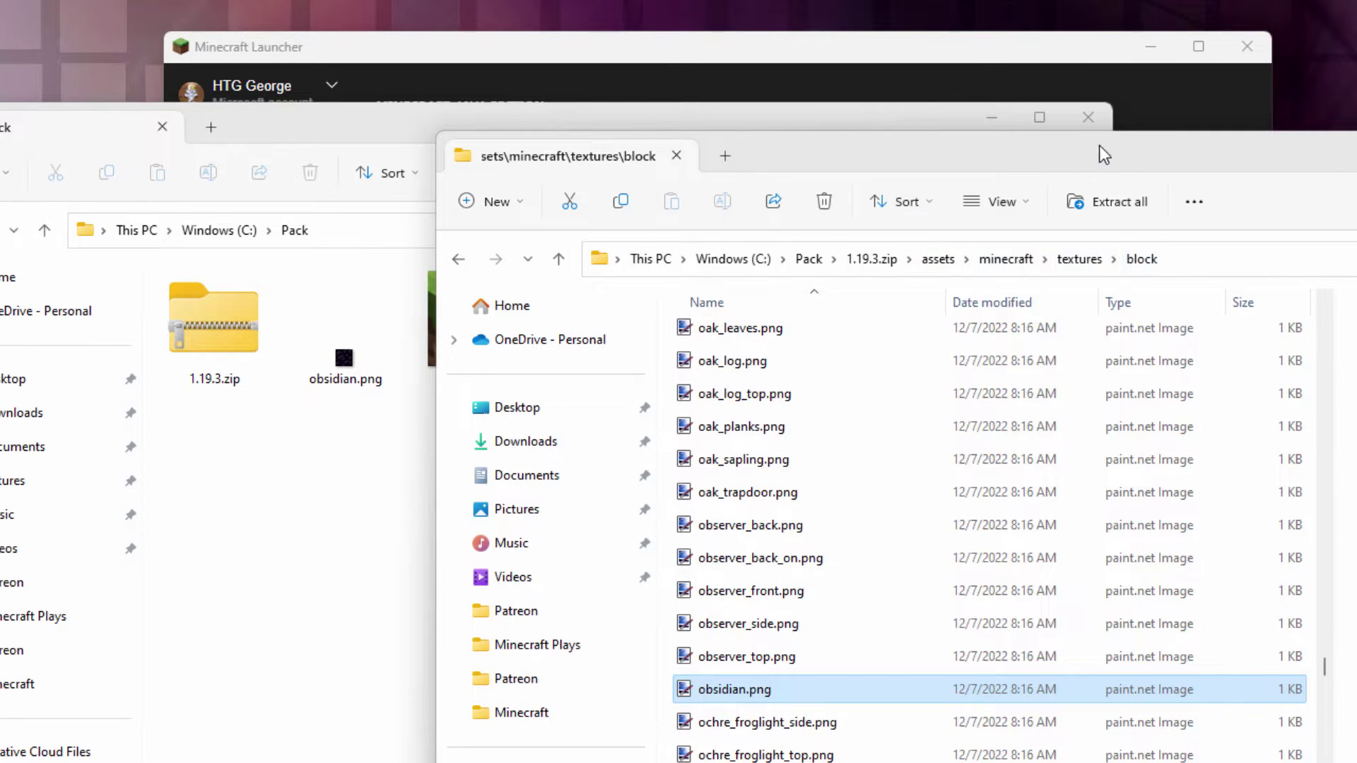
left_click_drag(1099, 147, 946, 0)
key("alt+Tab")
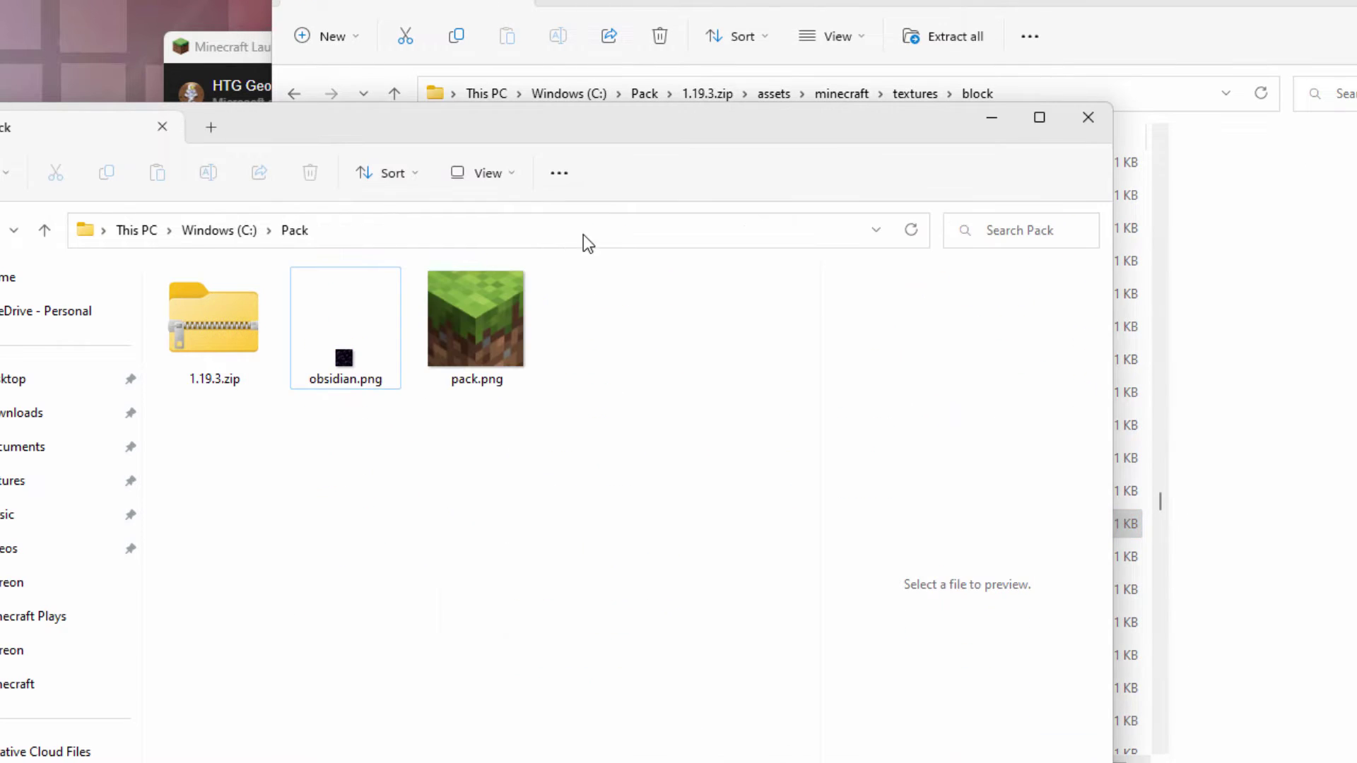
left_click_drag(540, 121, 884, 142)
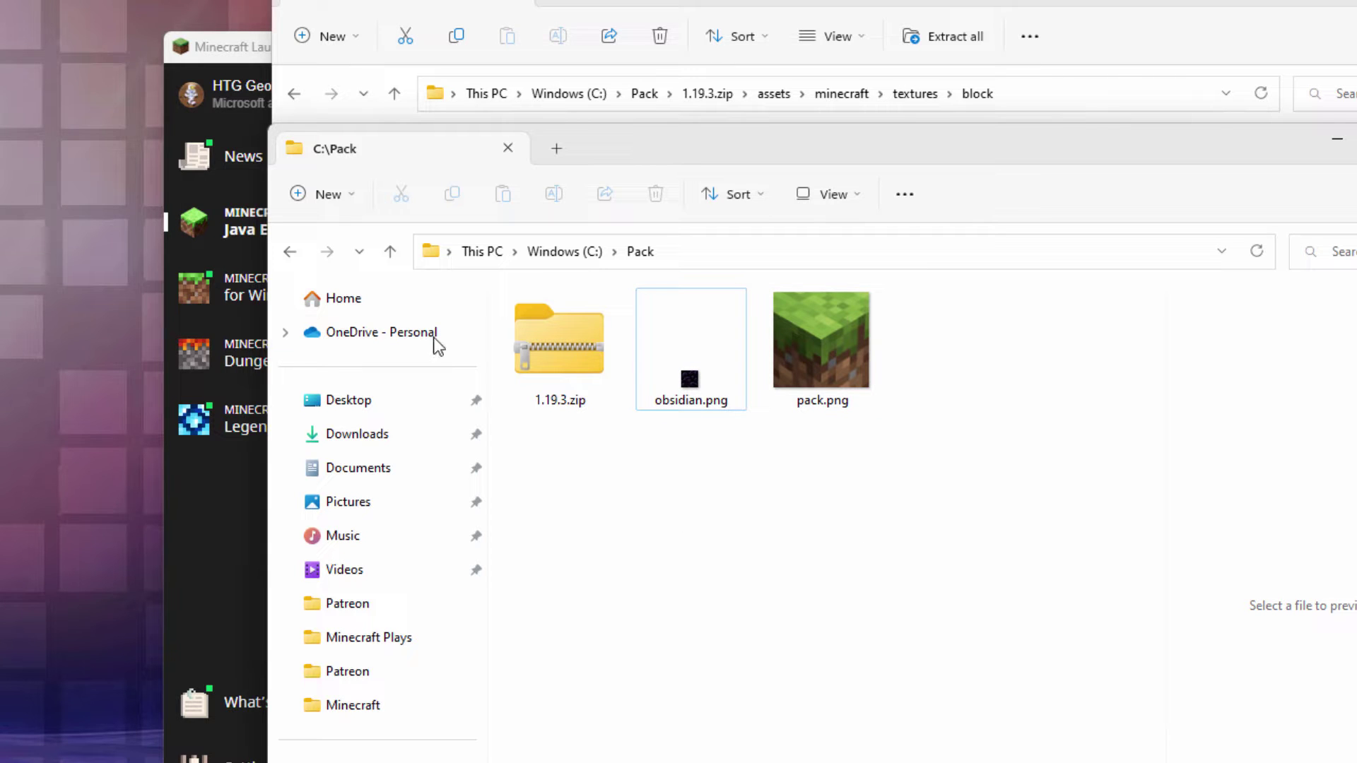
- Create an assets folder in C:\Pack with a minecraft folder inside it
left_click(347, 196)
left_click(354, 244)
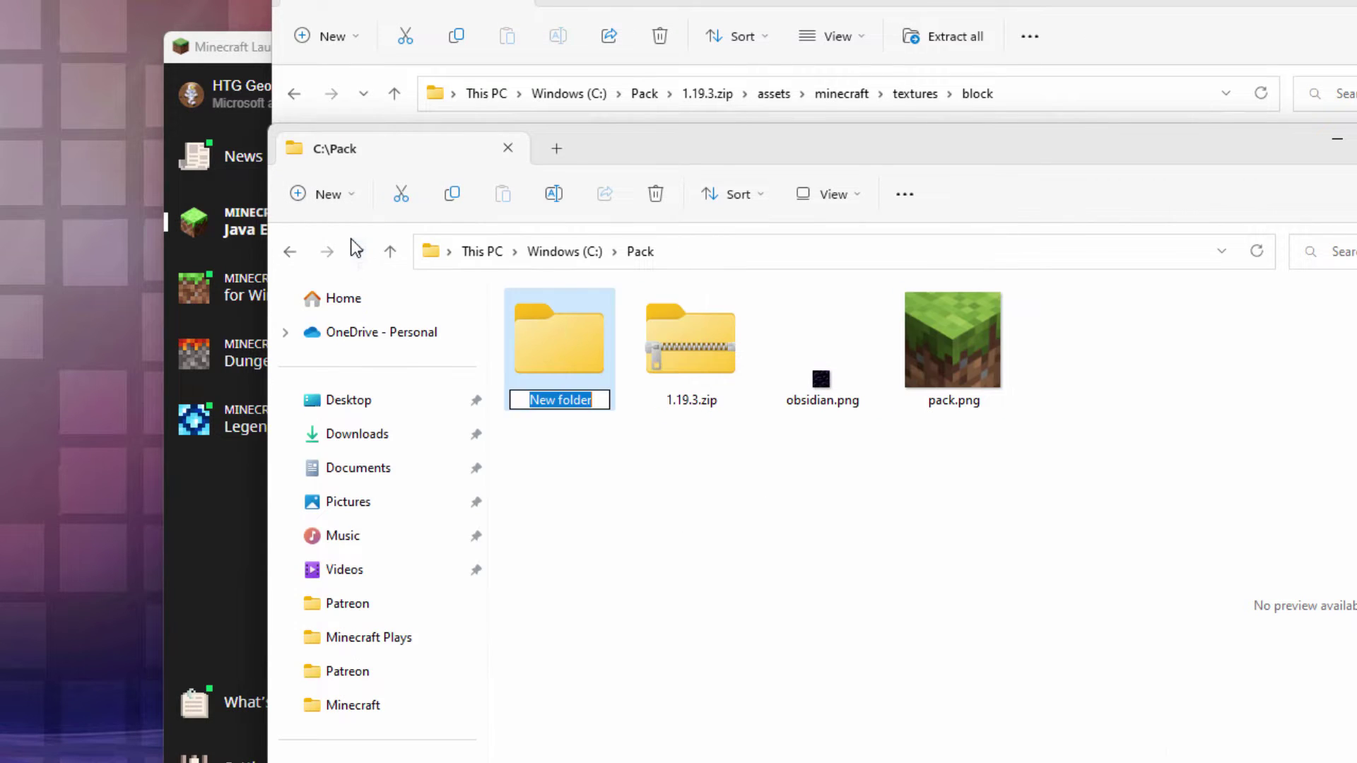
type("assets")
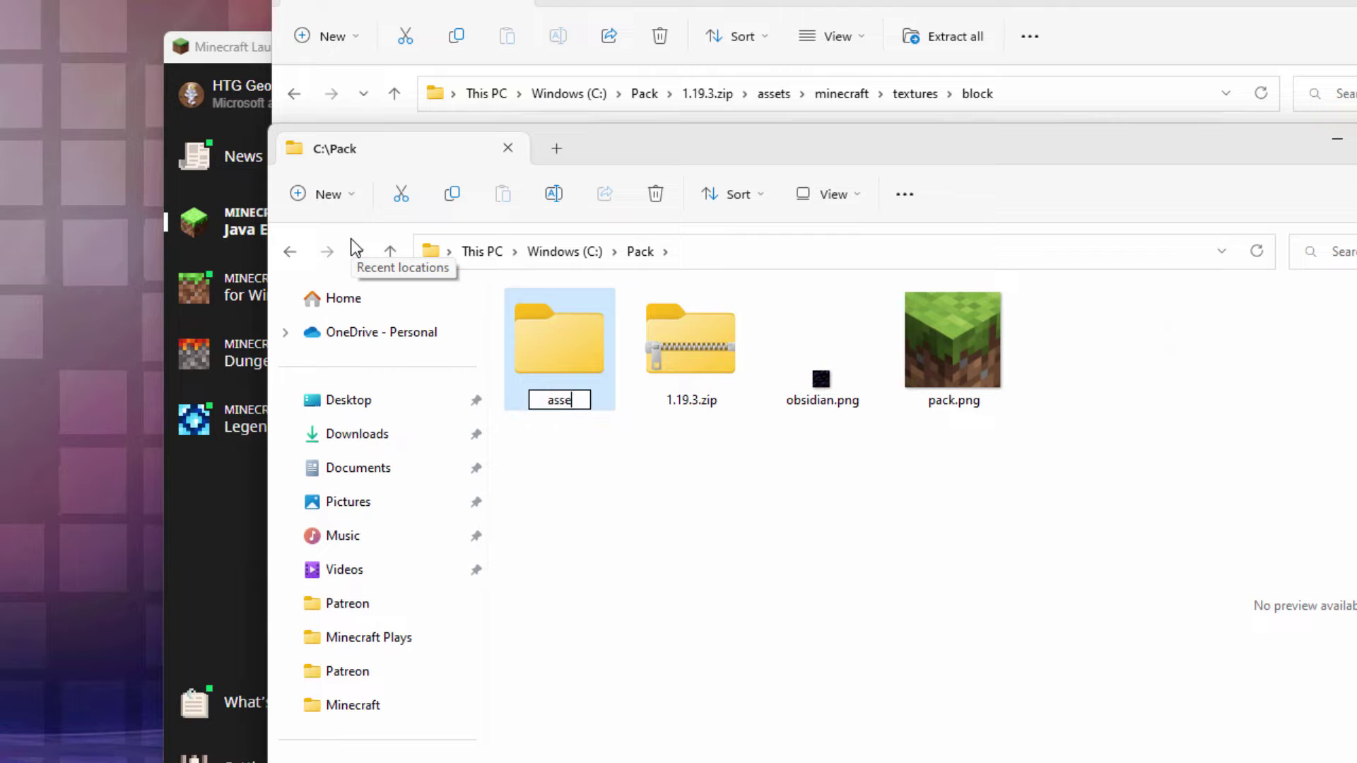
left_click(633, 466)
double_click(528, 309)
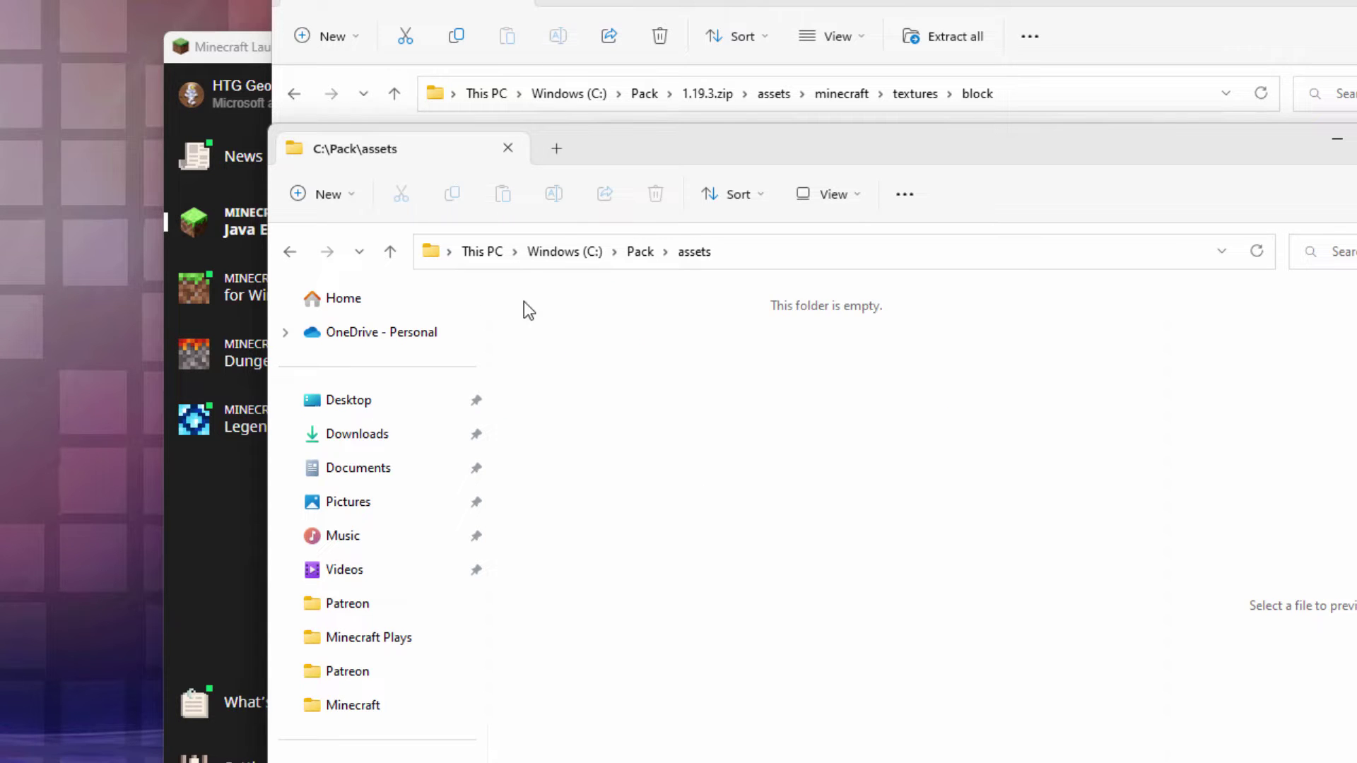
left_click(345, 204)
left_click(352, 242)
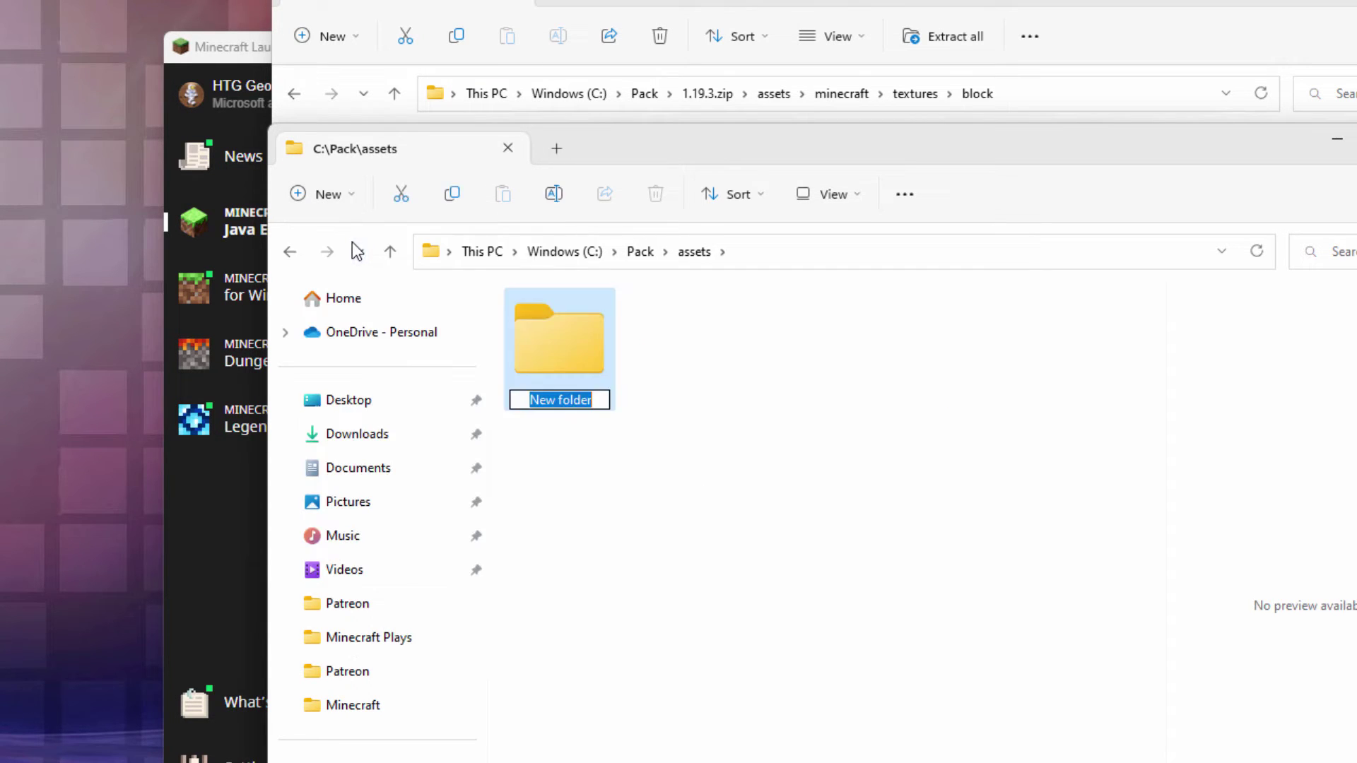
type("minec")
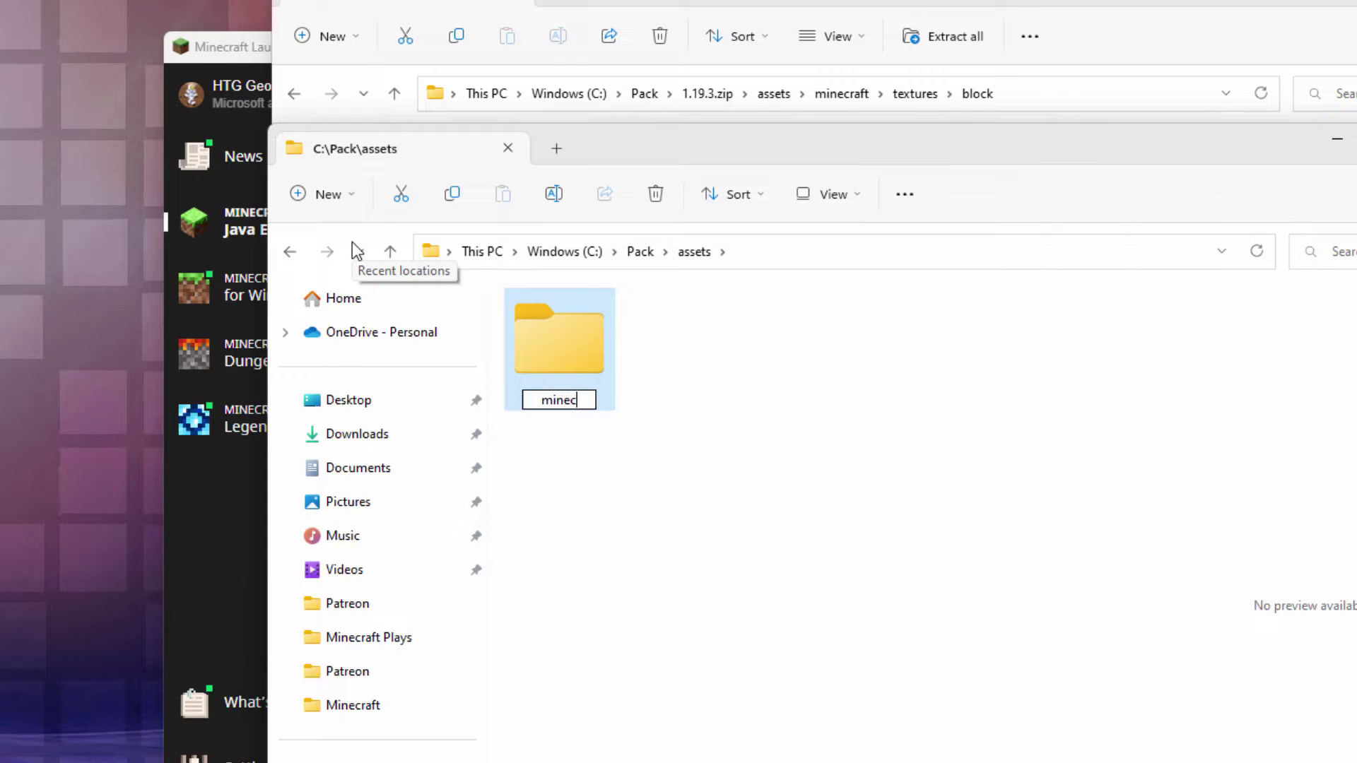
type("raft")
key("Return")
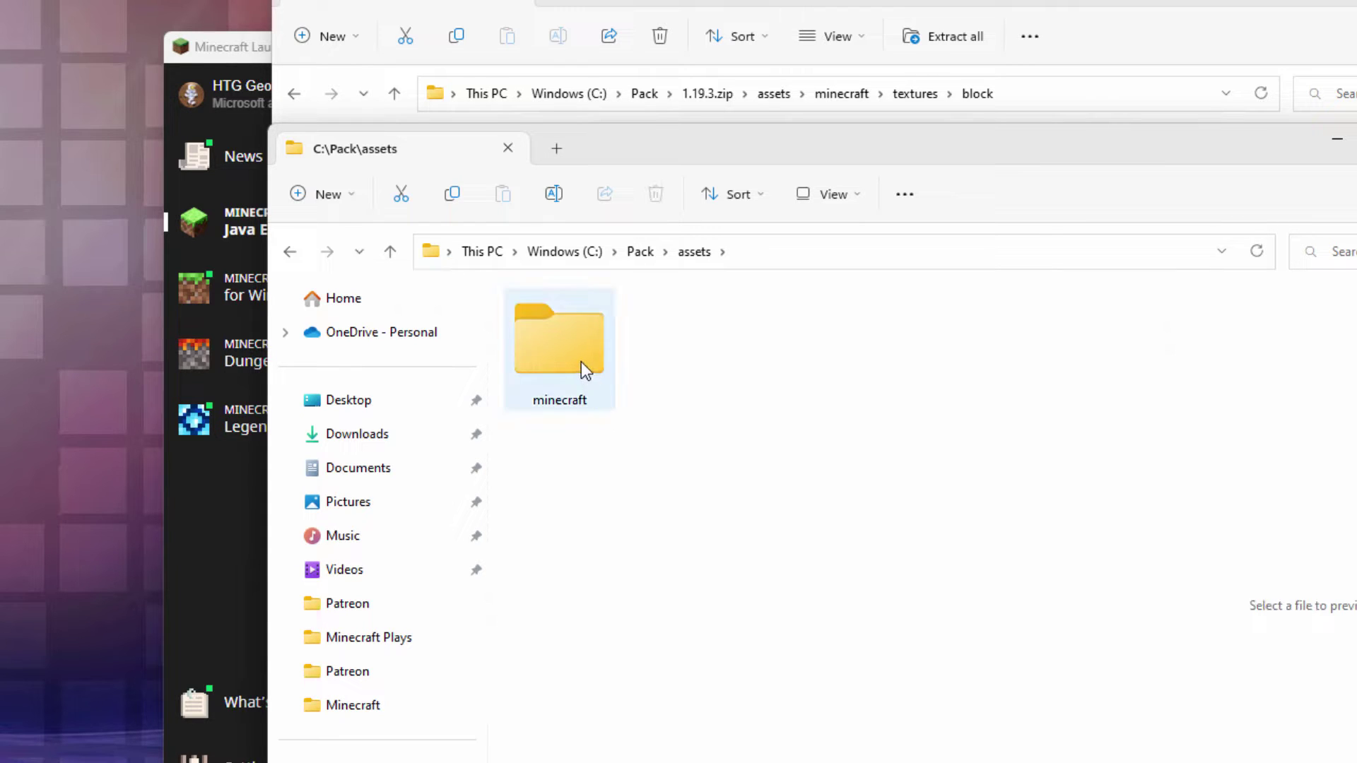
double_click(581, 362)
- Add textures\block folders inside assets\minecraft, then return to the Pack folder
left_click(331, 200)
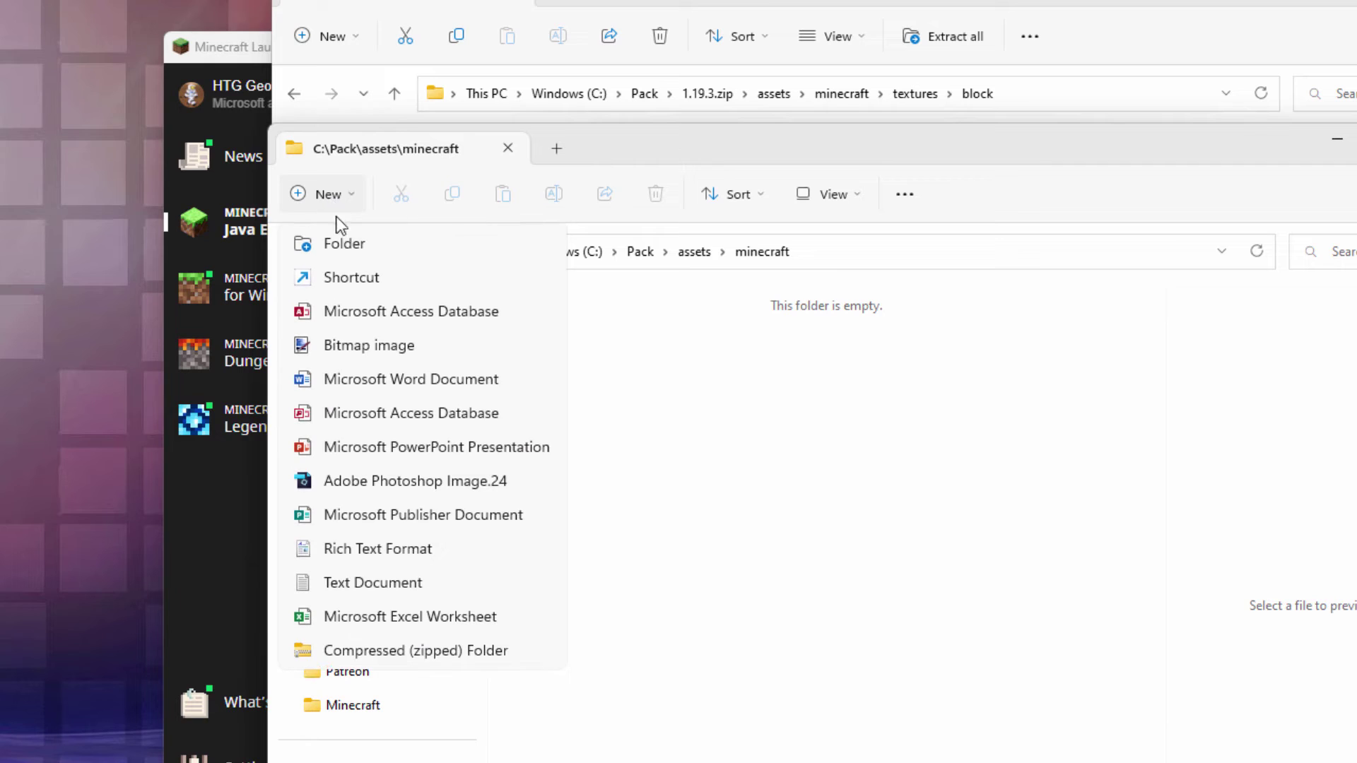
left_click(338, 238)
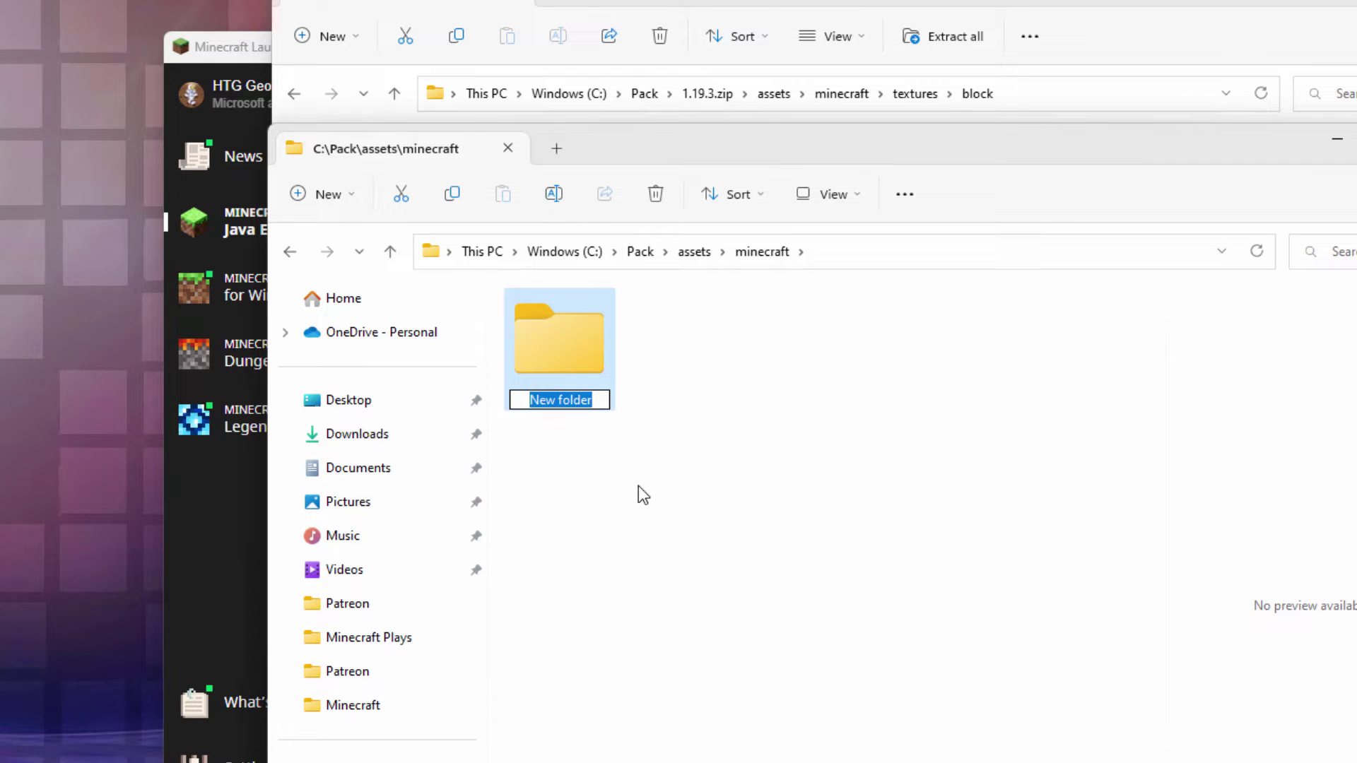
type("textures")
key("Return")
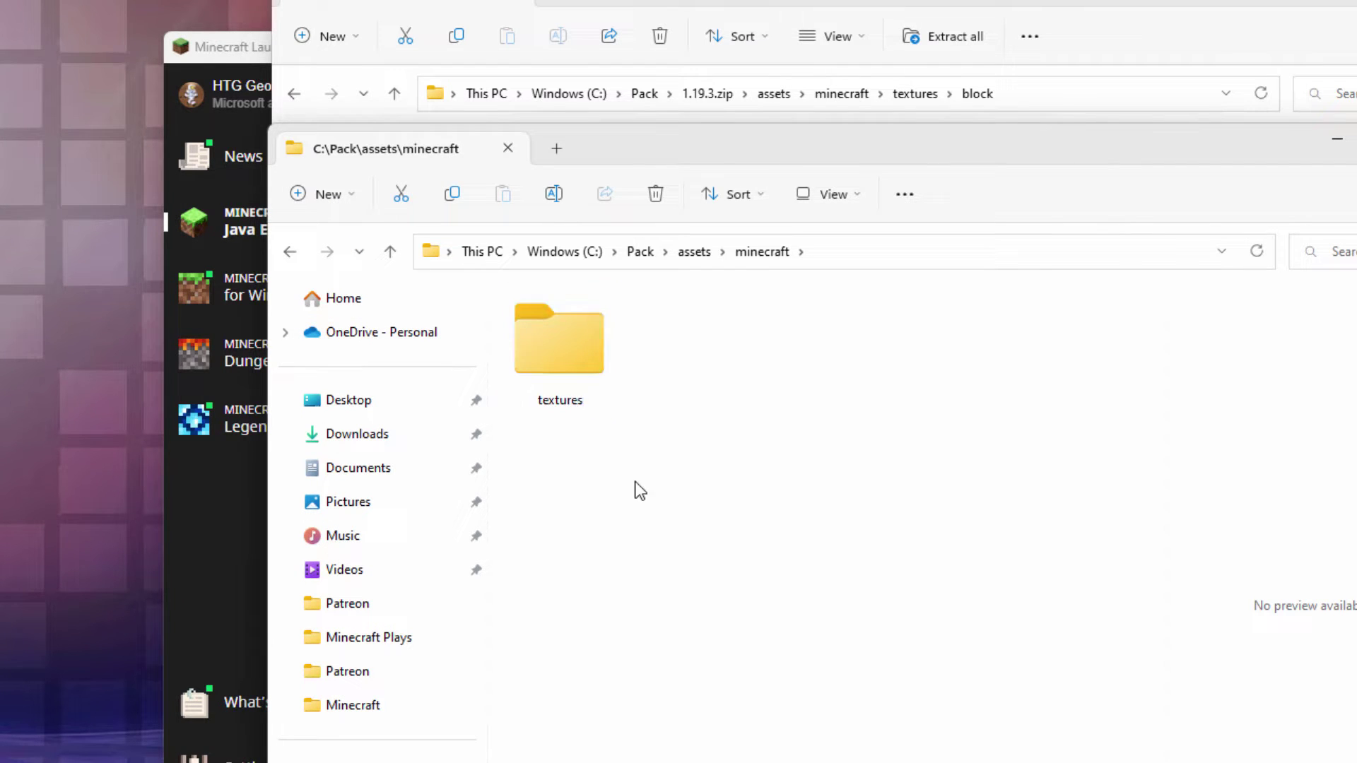
double_click(584, 356)
left_click(342, 204)
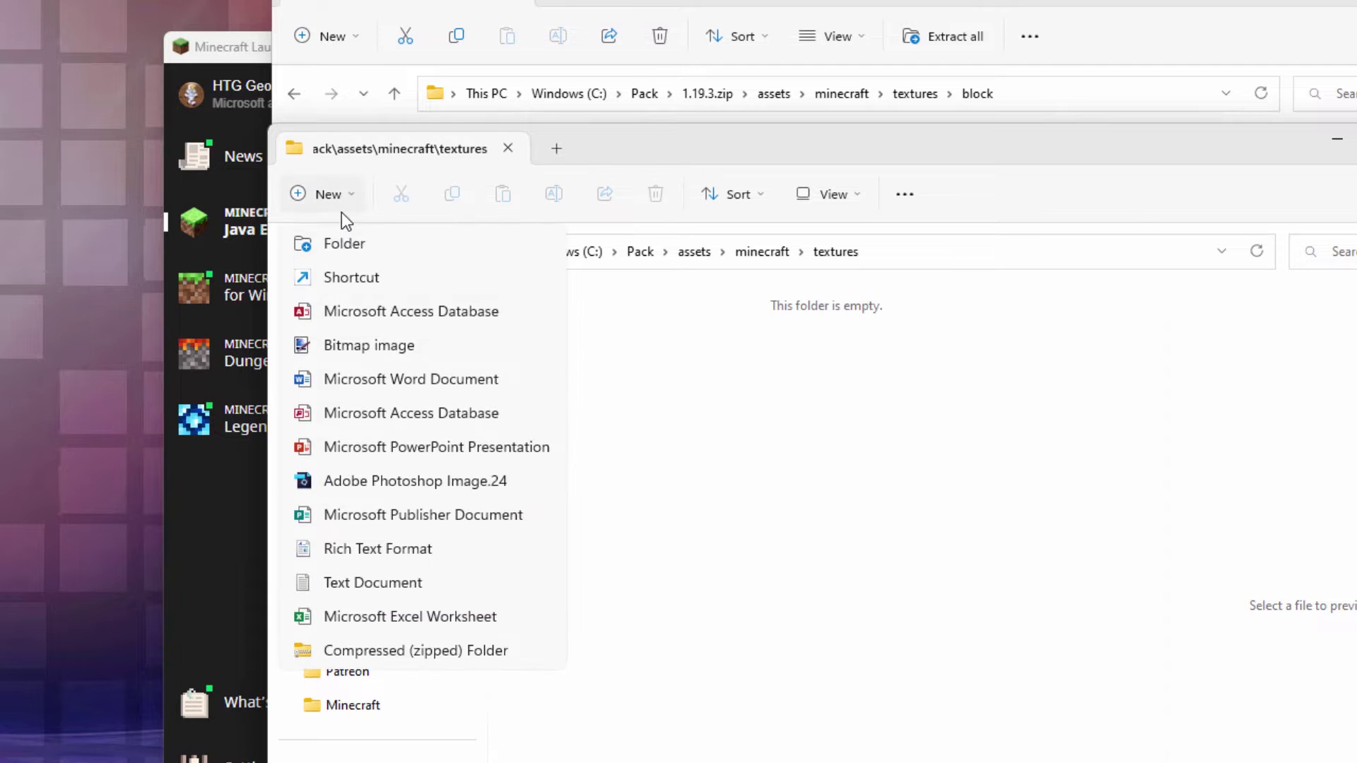
left_click(344, 244)
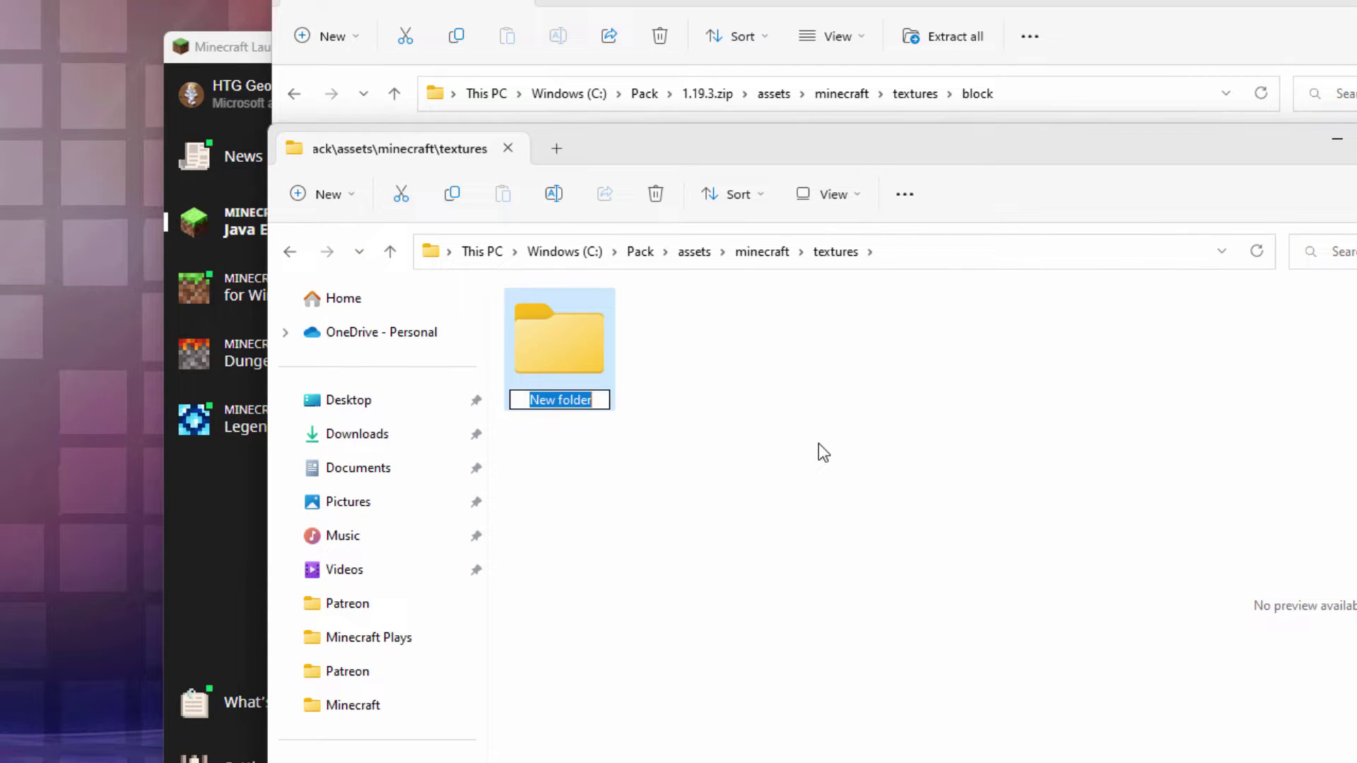
type("block")
key("Return")
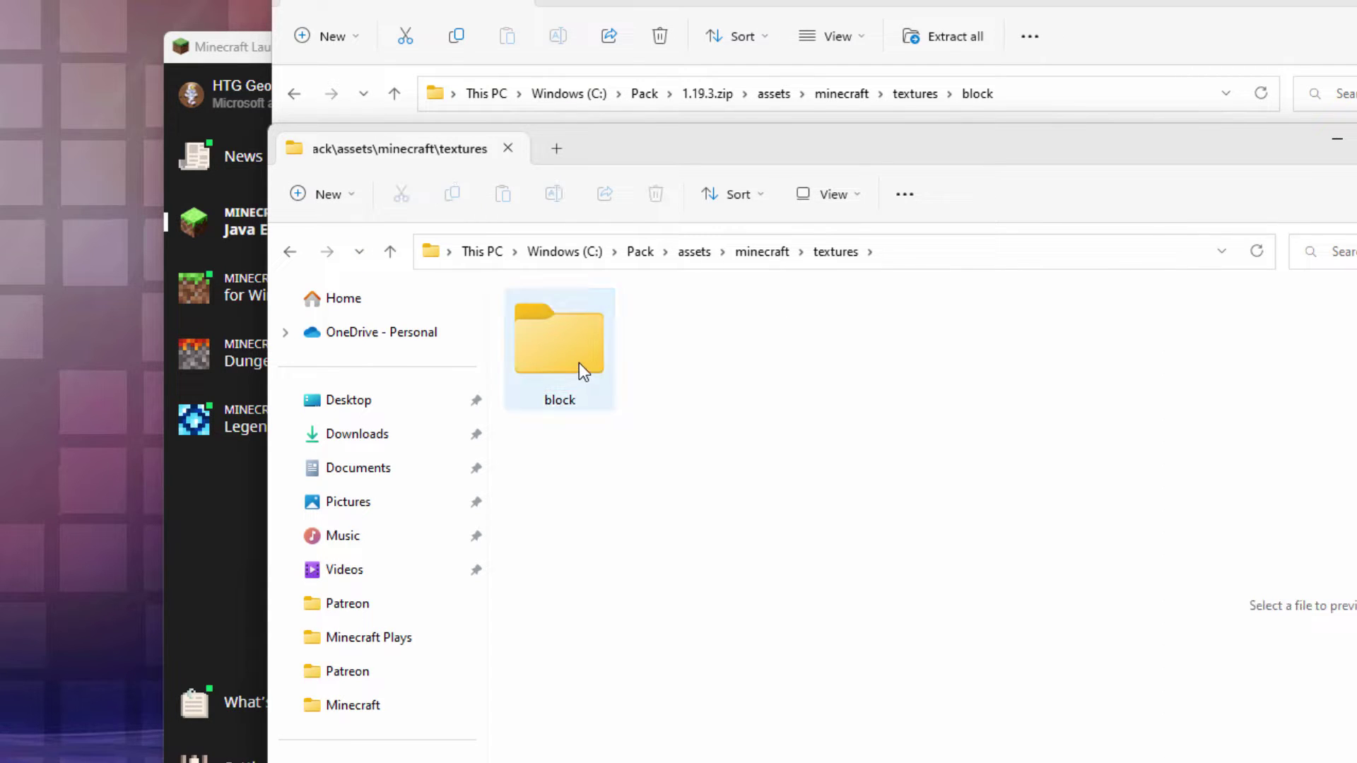
left_click(643, 251)
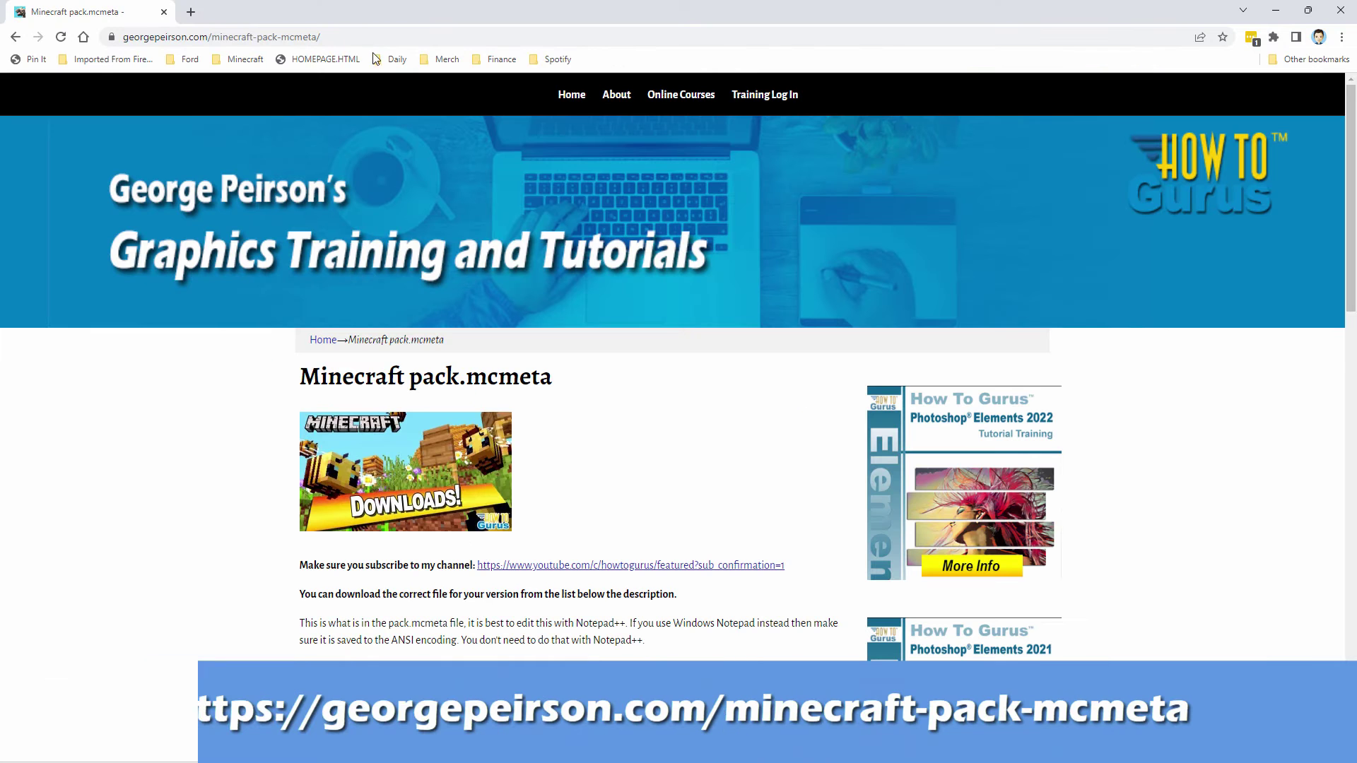
- Download the 1.19.3 pack-format-12.zip from georgepeirson.com and save it into C:\Pack
left_click(365, 36)
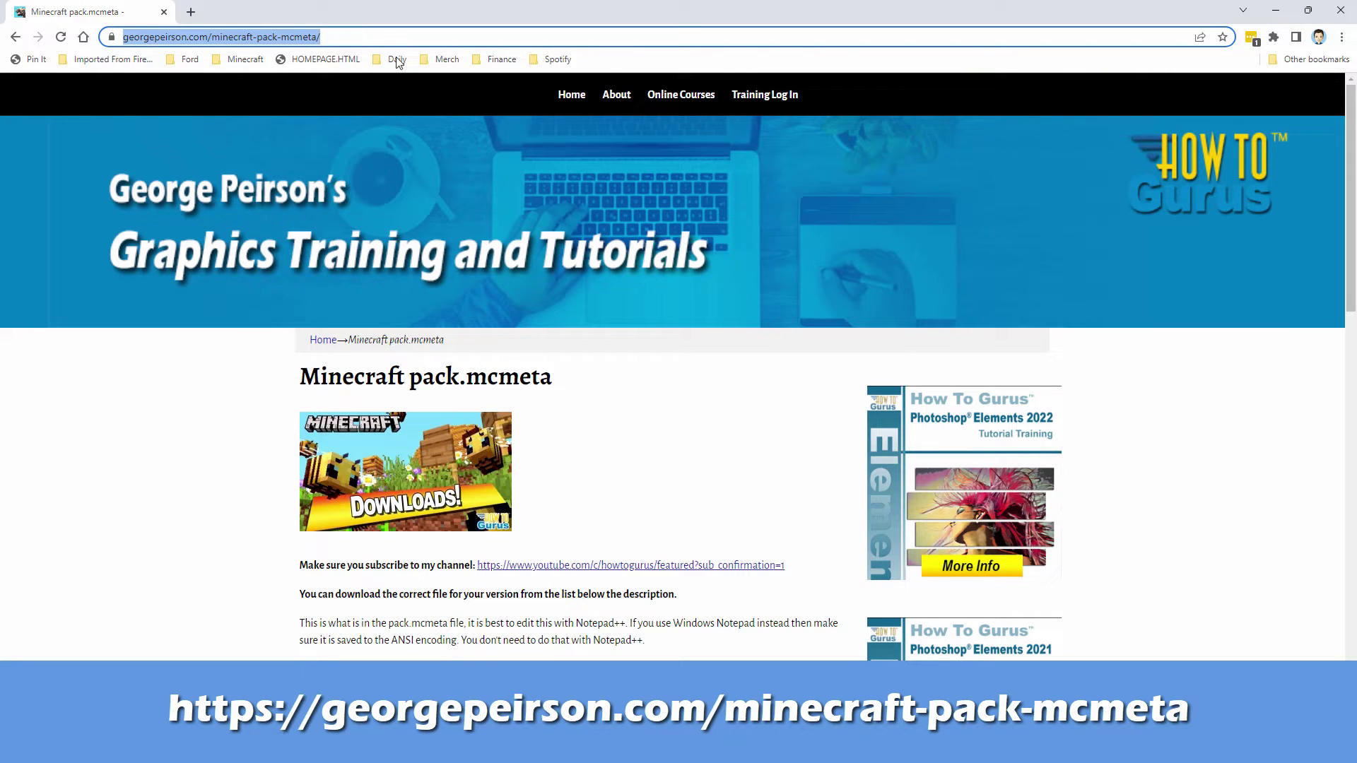
left_click(149, 471)
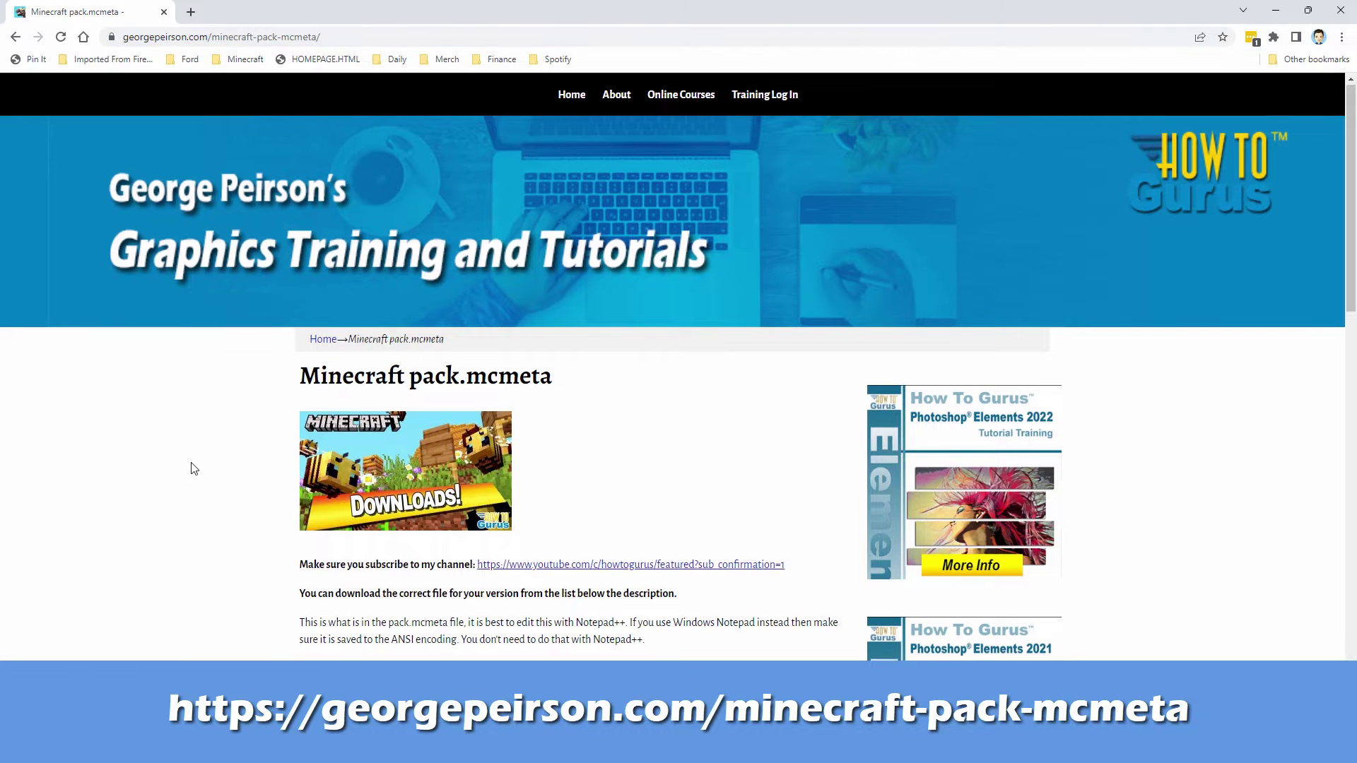
scroll(191, 468, "down", 4)
left_click_drag(315, 477, 216, 432)
left_click(216, 432)
scroll(212, 435, "down", 4)
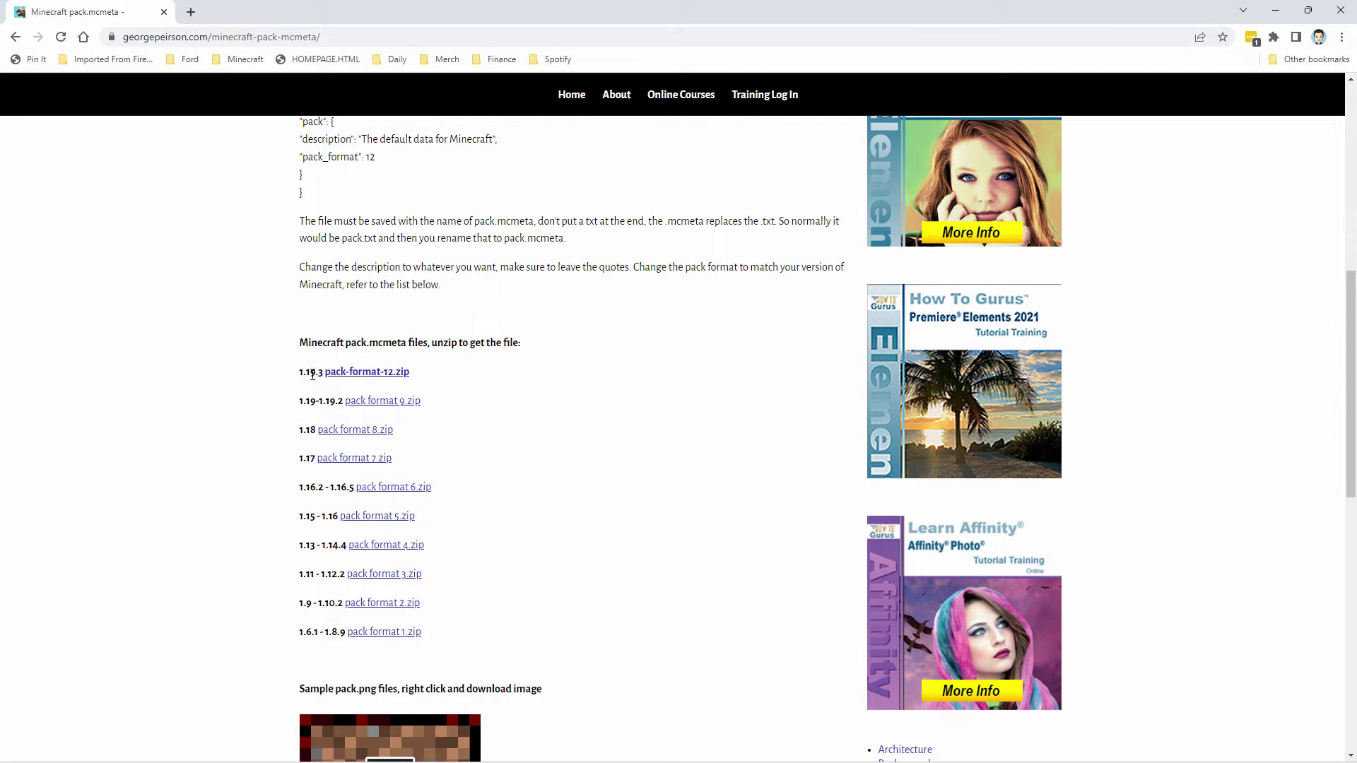
left_click(367, 374)
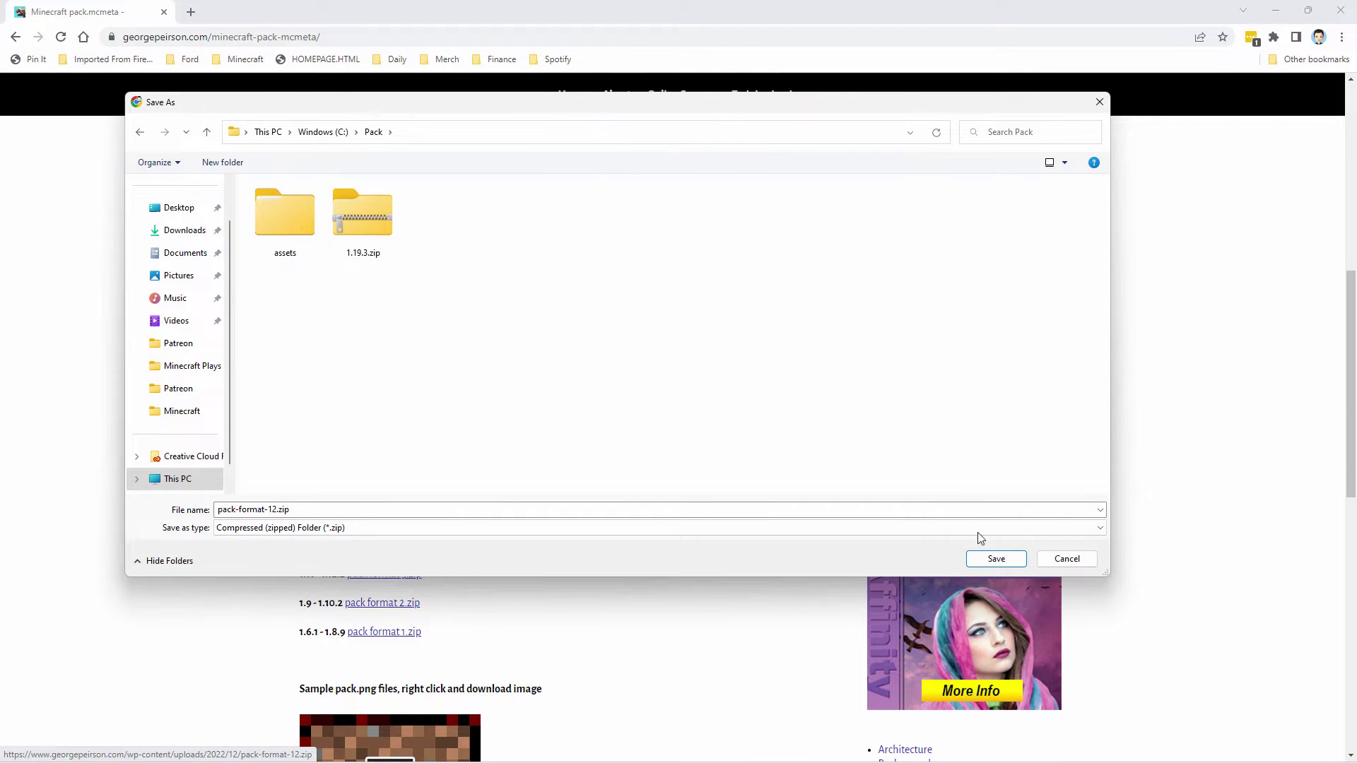
left_click(989, 559)
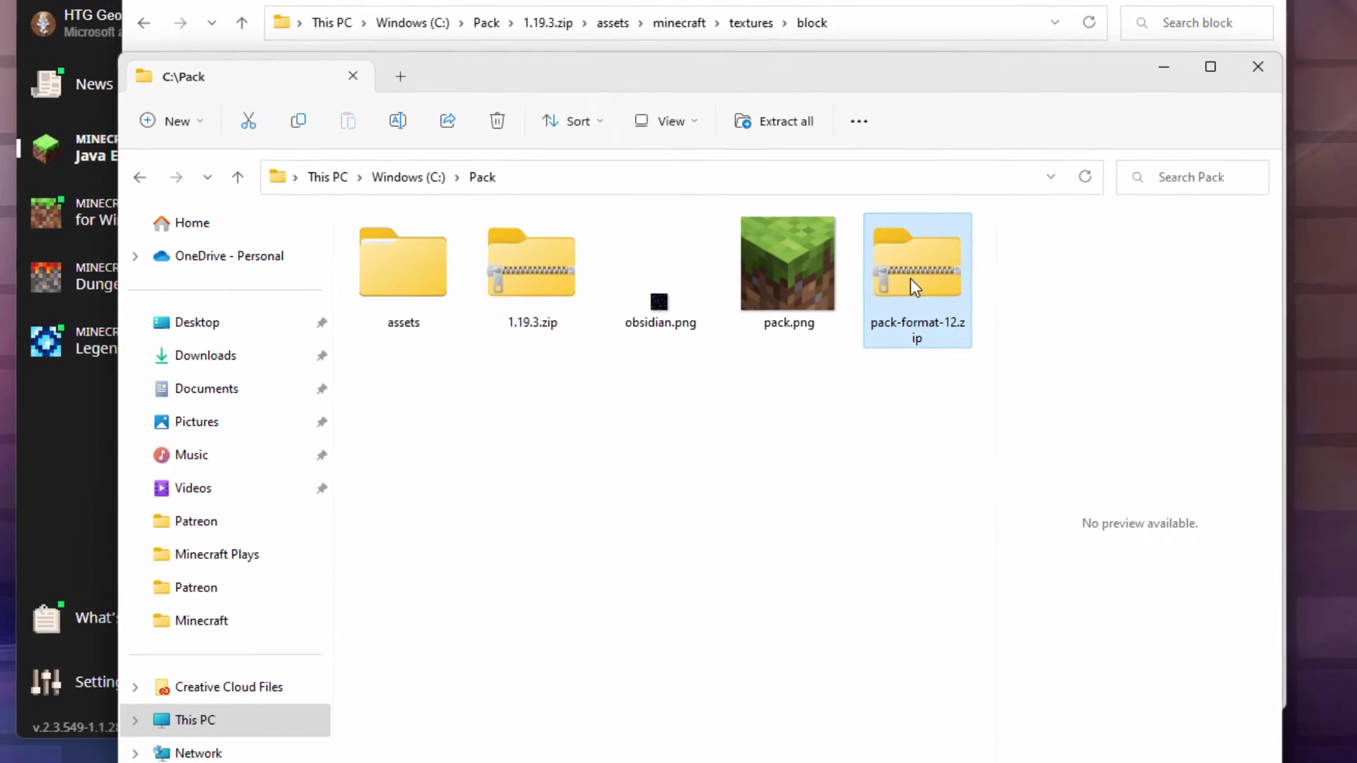
- Extract pack.mcmeta from pack-format-12.zip into C:\Pack, then delete the zip
right_click(899, 303)
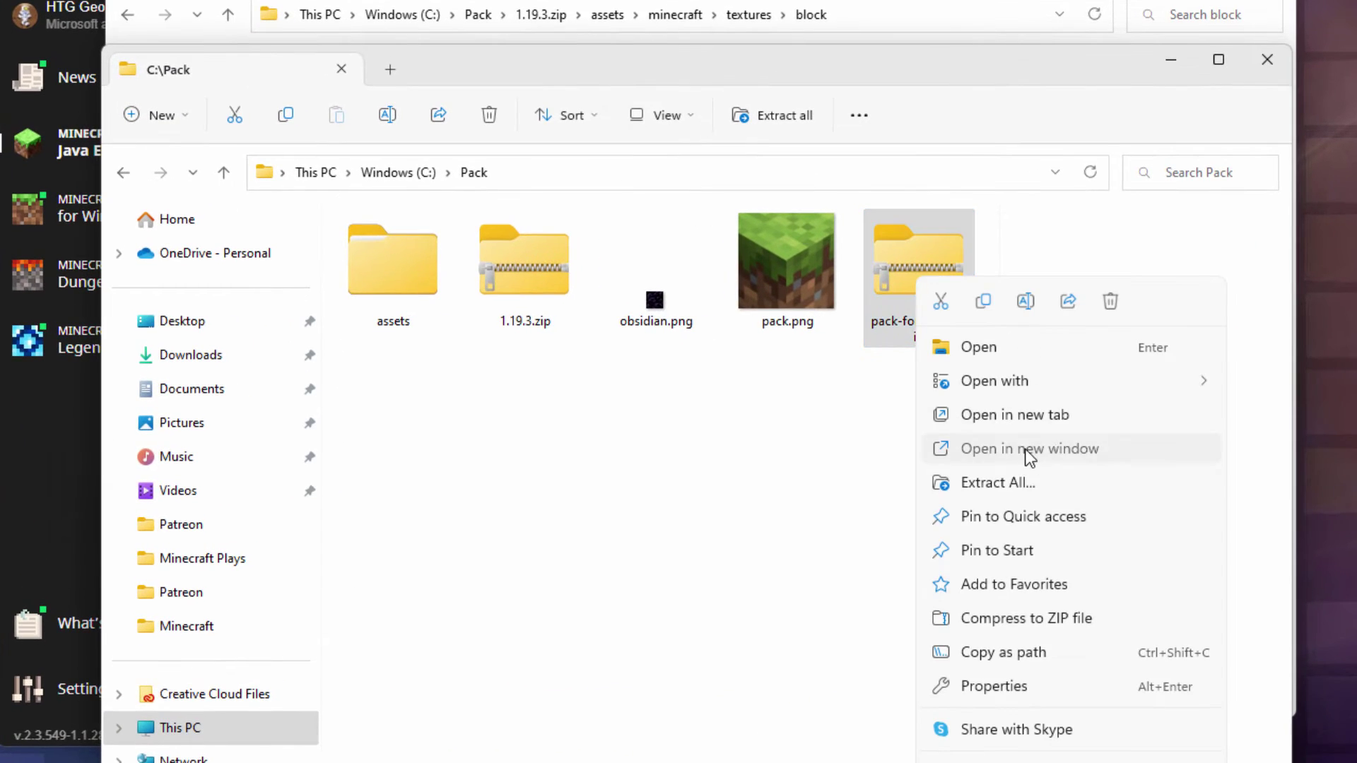
left_click(988, 440)
left_click_drag(495, 10, 1285, 112)
left_click_drag(1137, 309, 519, 516)
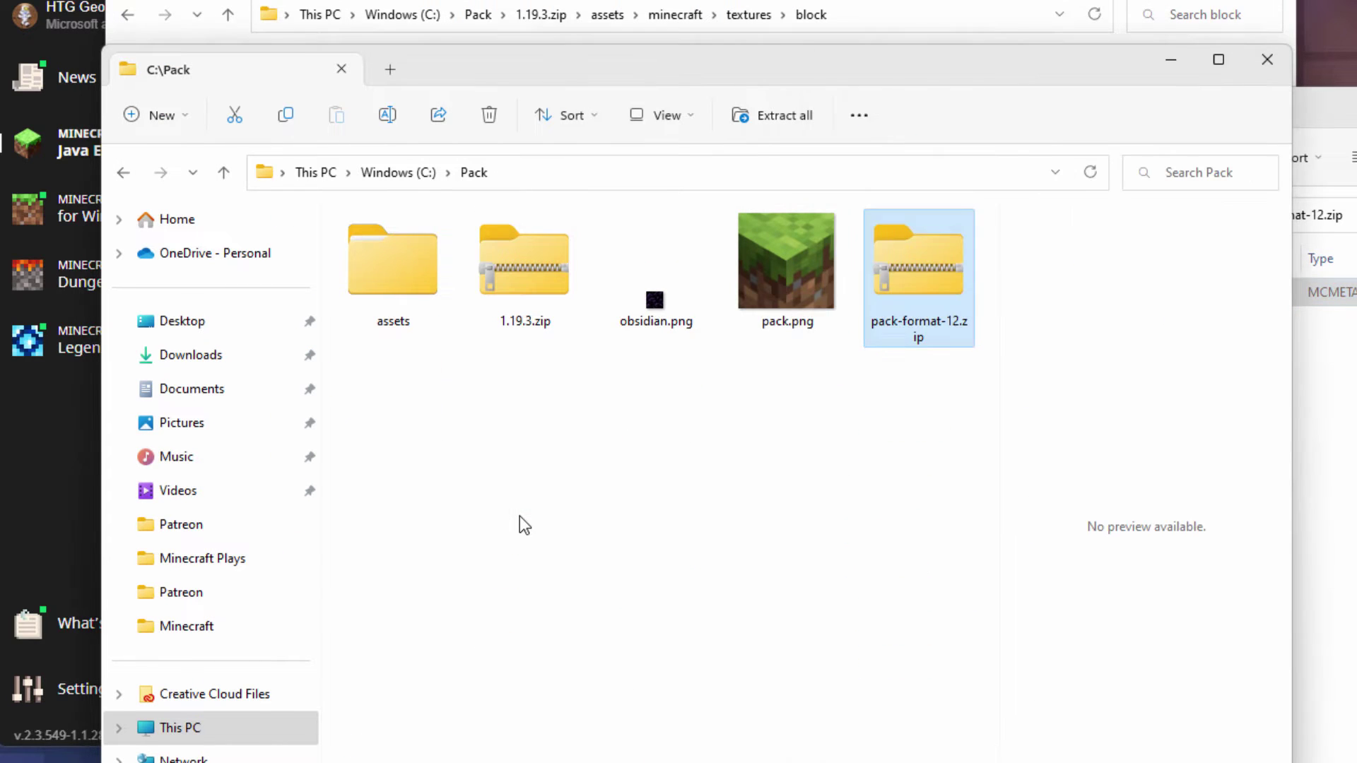
left_click(412, 422)
key("Delete")
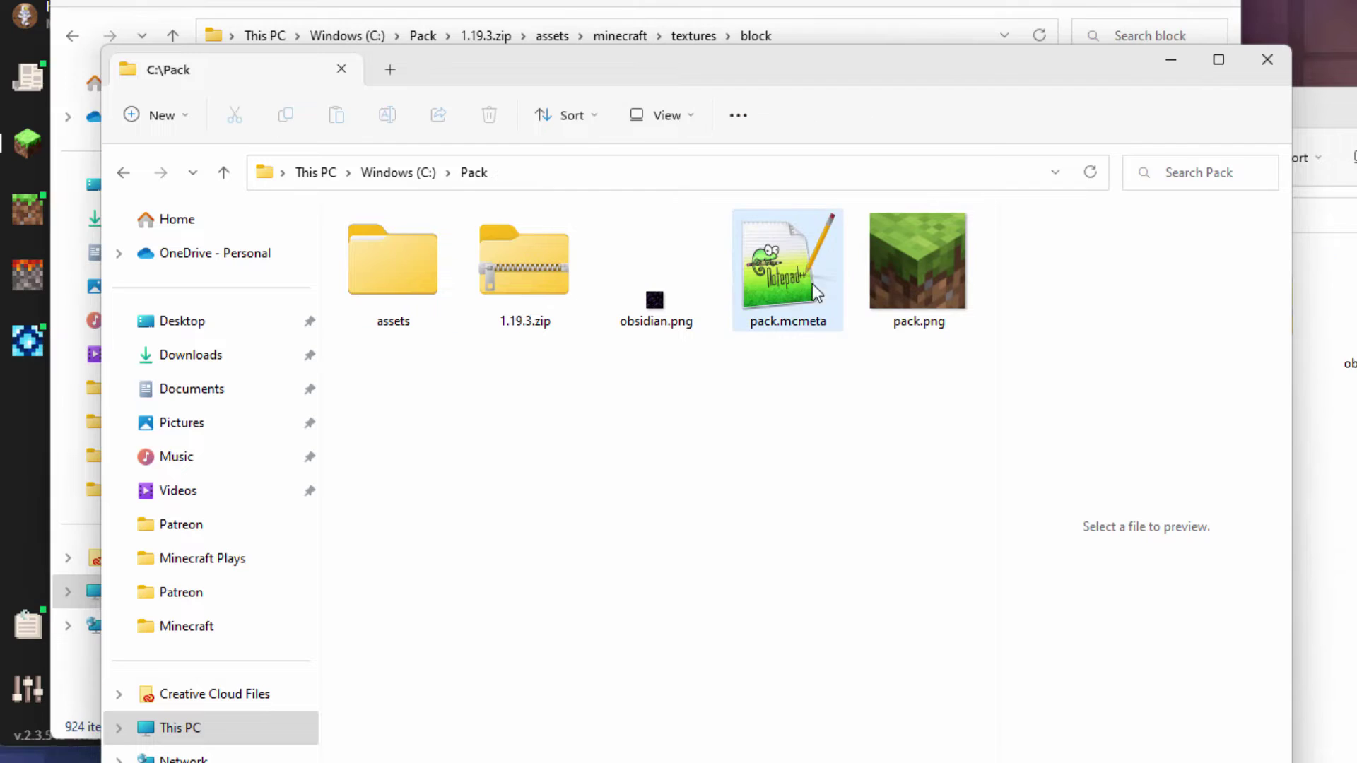
- Close the block folder window and move the Pack window to the left
left_click_drag(987, 71, 635, 71)
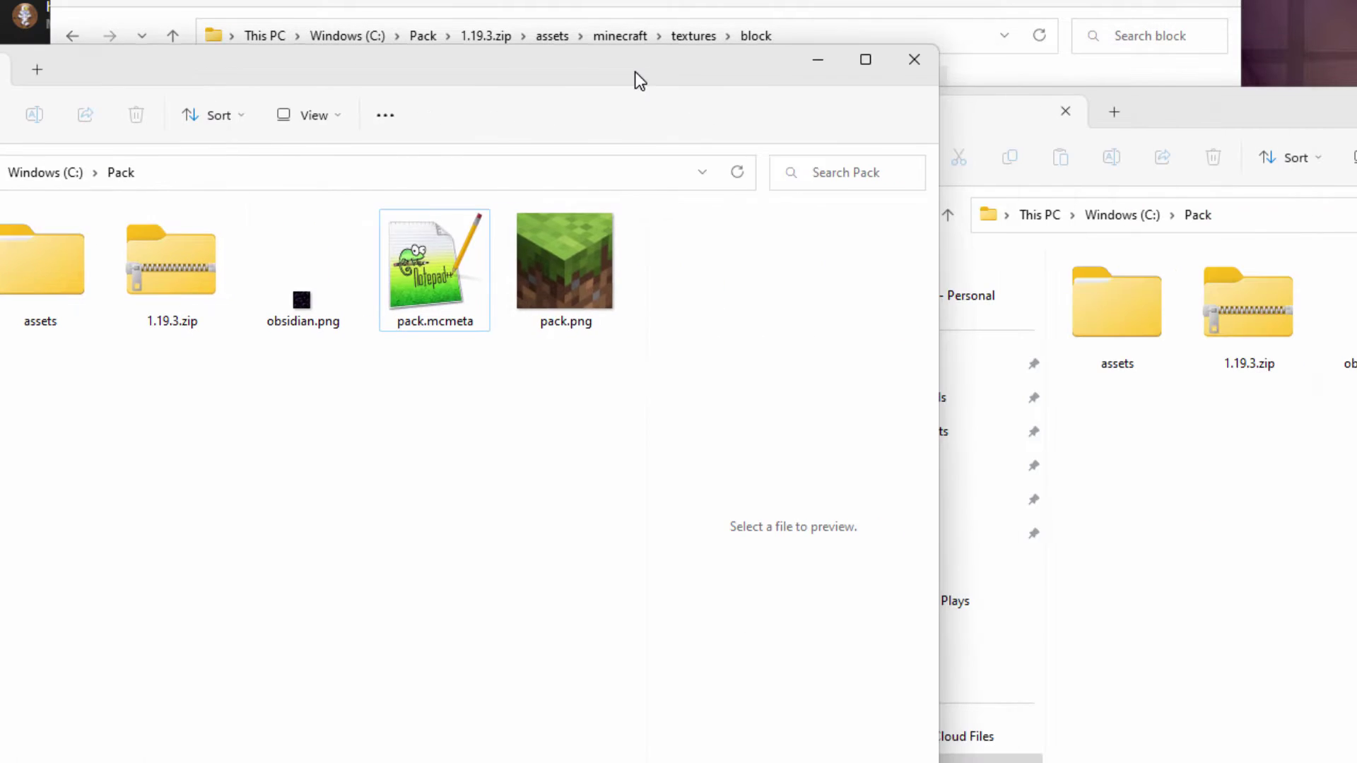
left_click(761, 14)
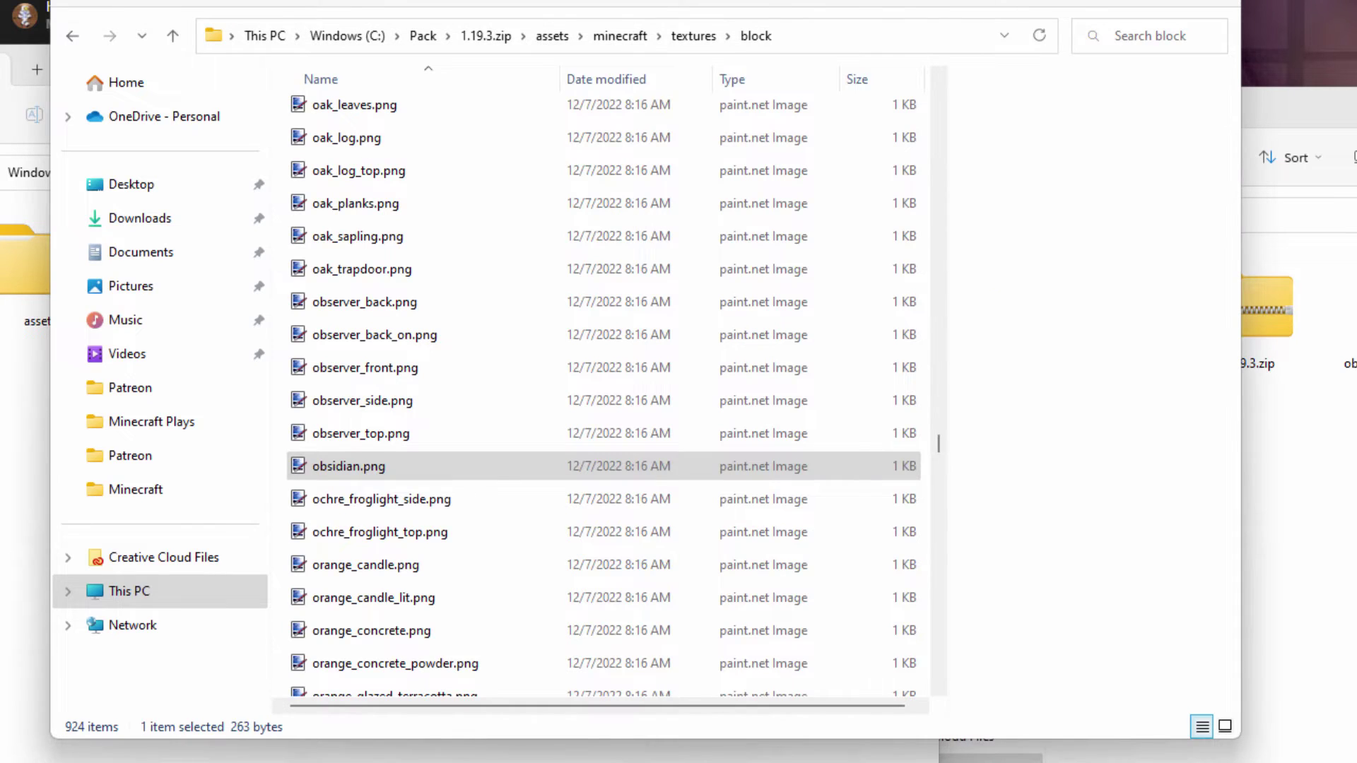
key("ctrl+w")
left_click_drag(1341, 111, 744, 90)
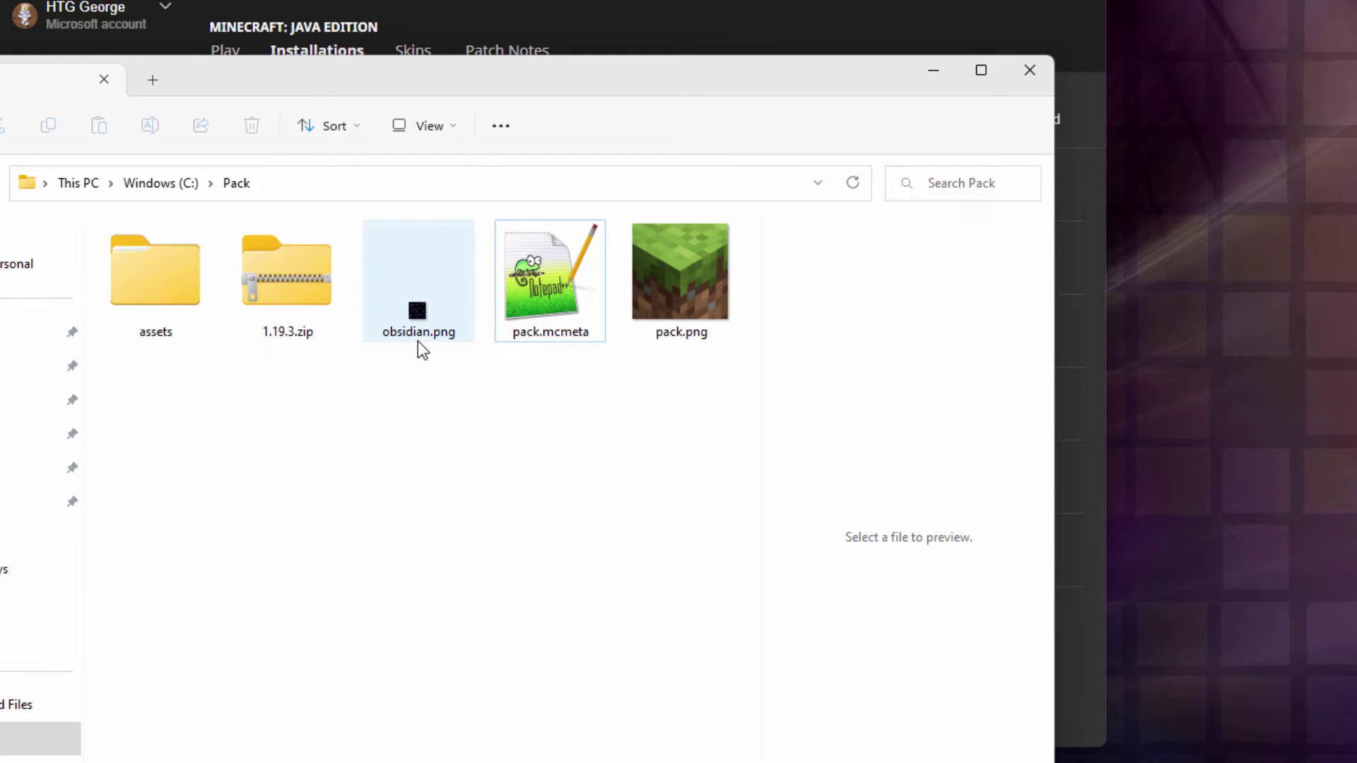
mouse_move(417, 338)
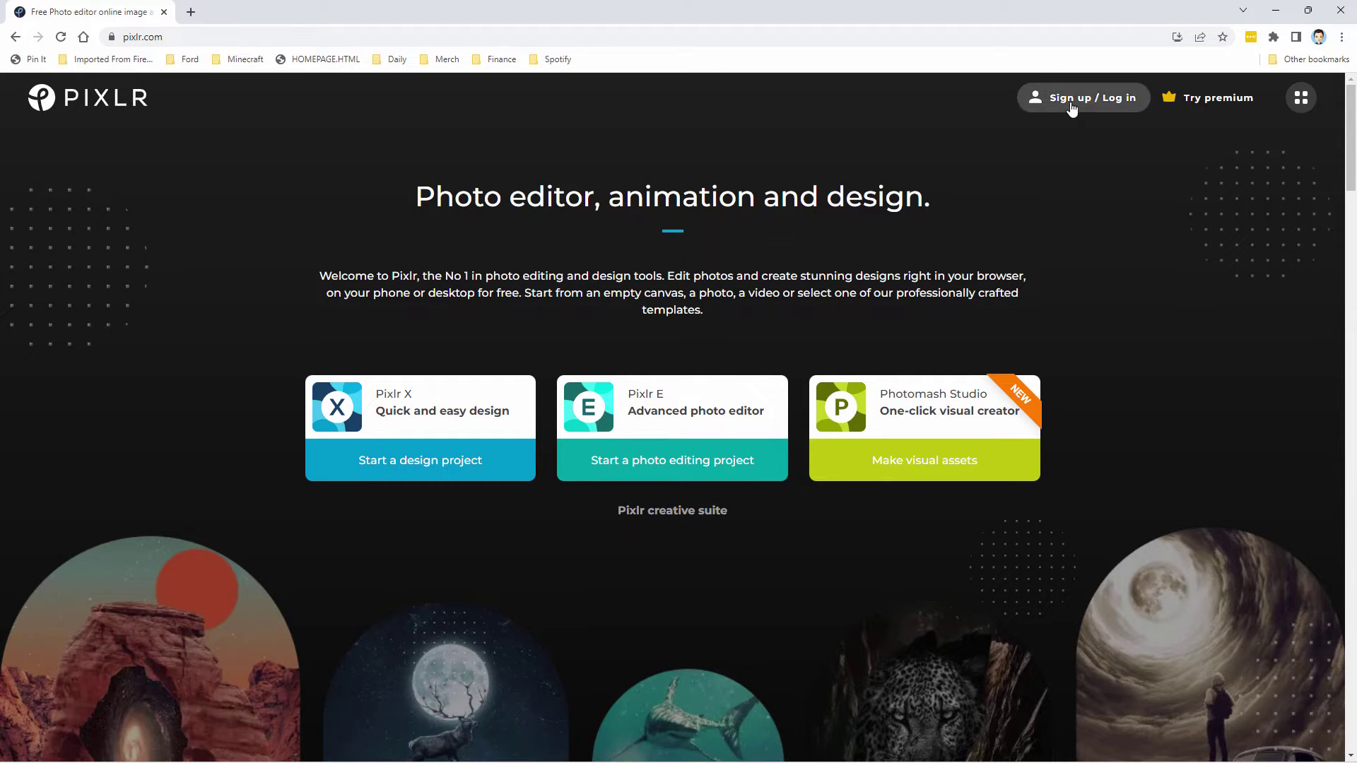
- Load C:\Pack\obsidian.png into the Pixlr E editor
left_click(655, 425)
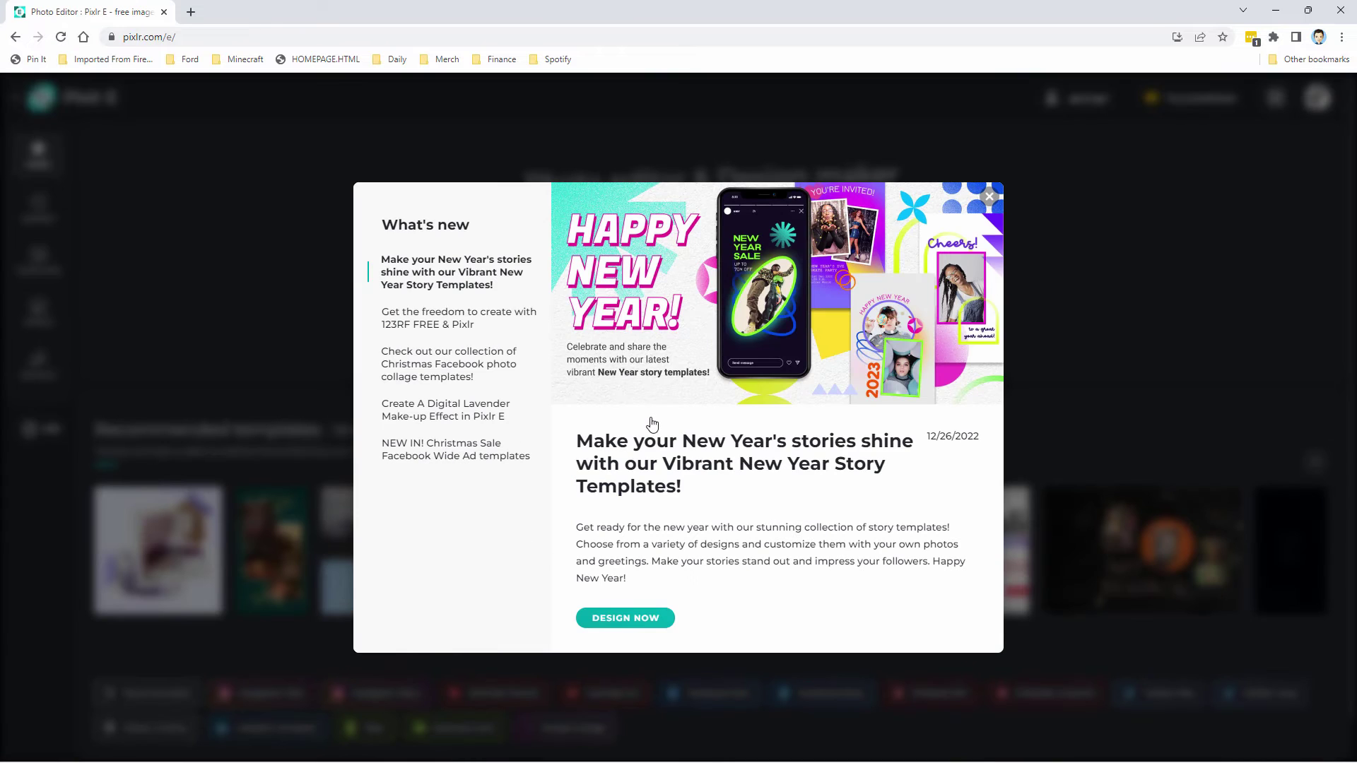
left_click(989, 197)
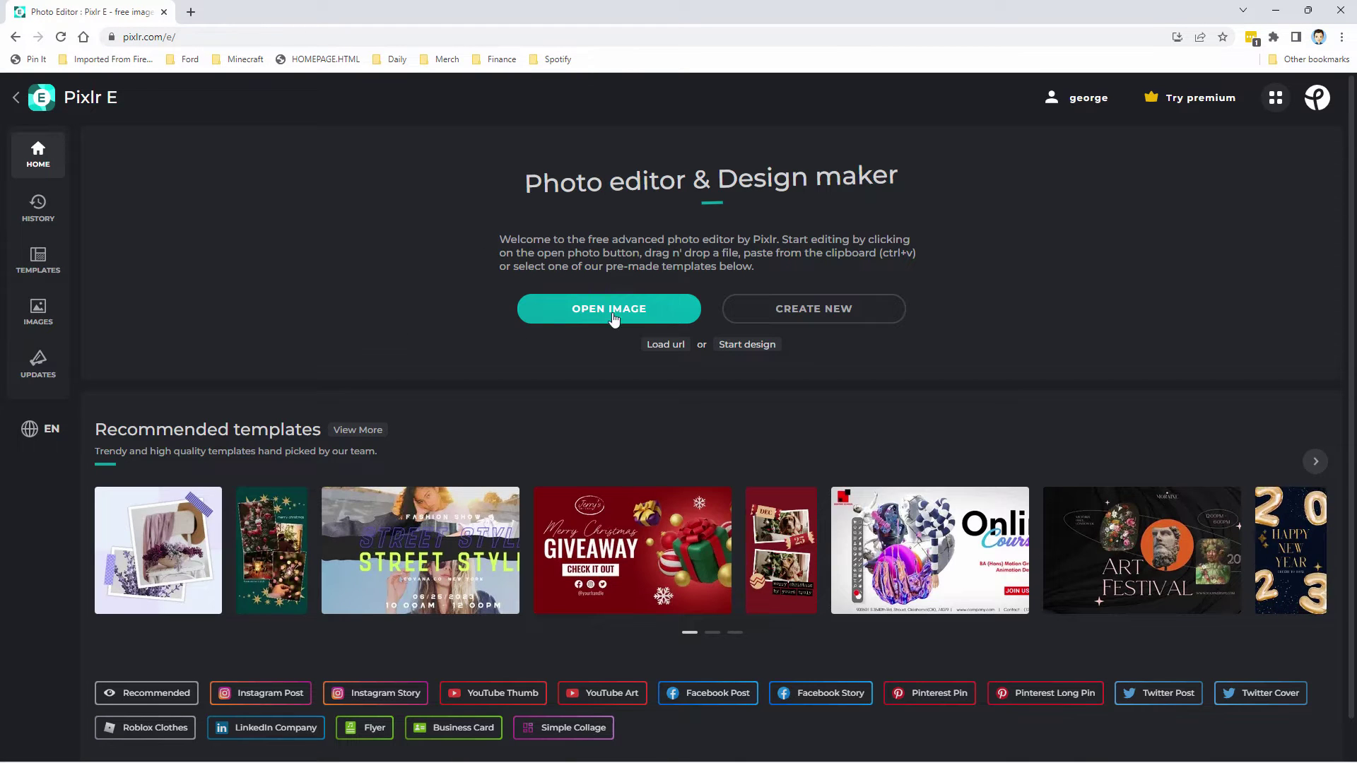
left_click(600, 305)
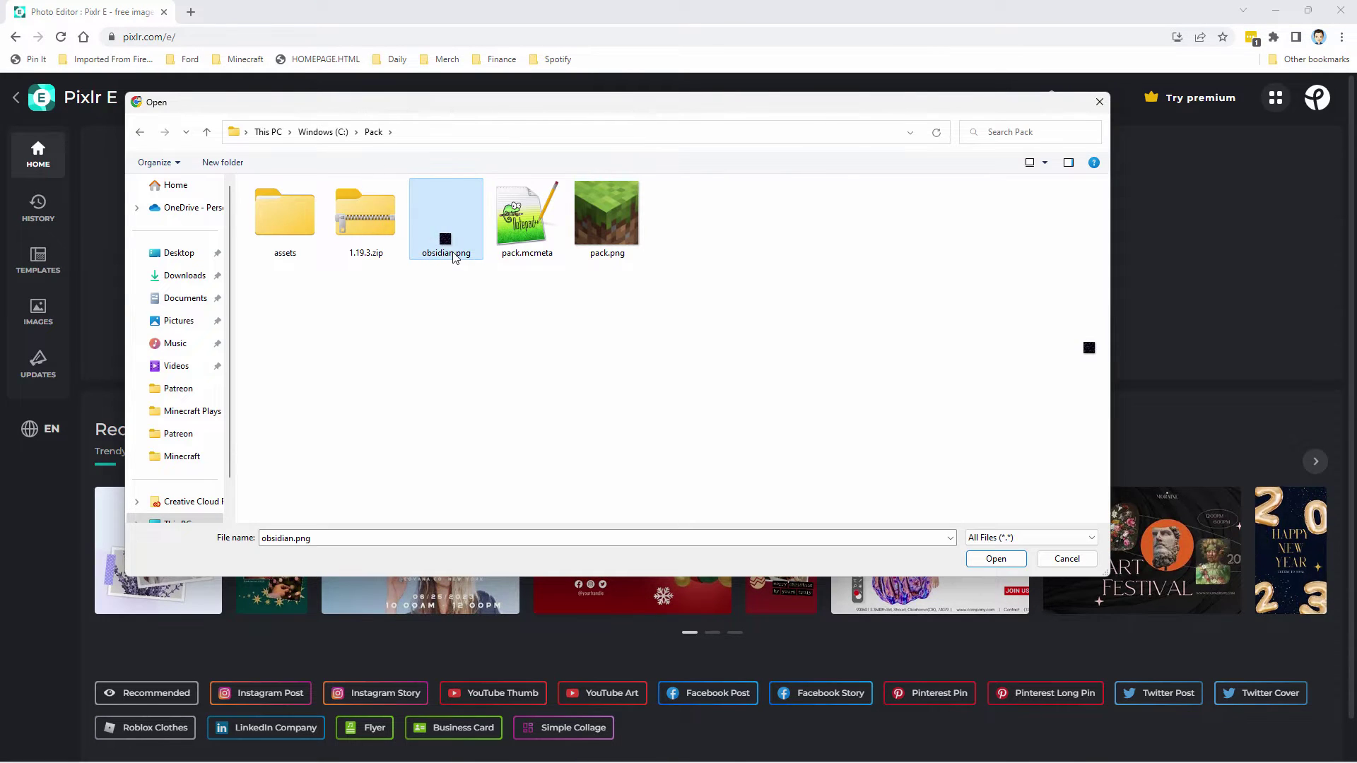
left_click(996, 559)
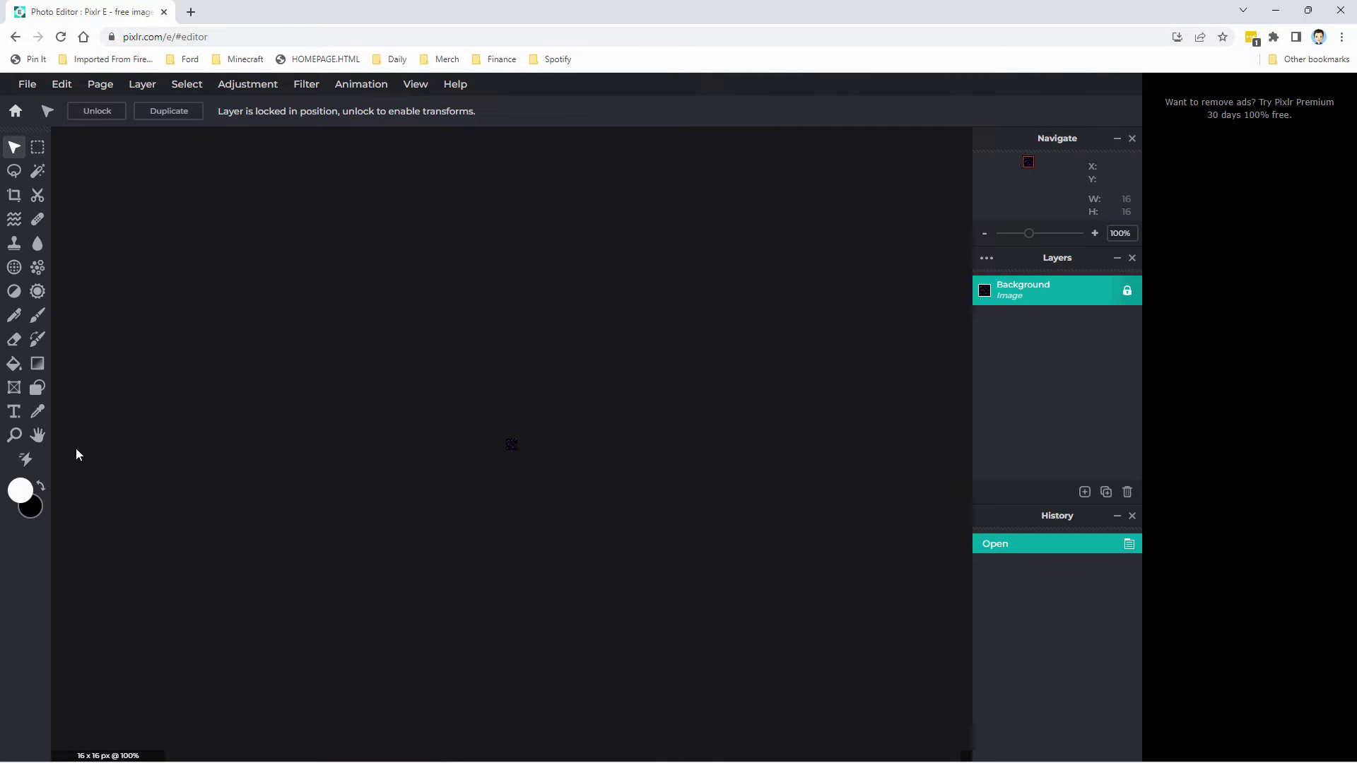
- Zoom the 16 x 16 obsidian texture to 1500%, then return to the Move tool
left_click(13, 434)
left_click(522, 452)
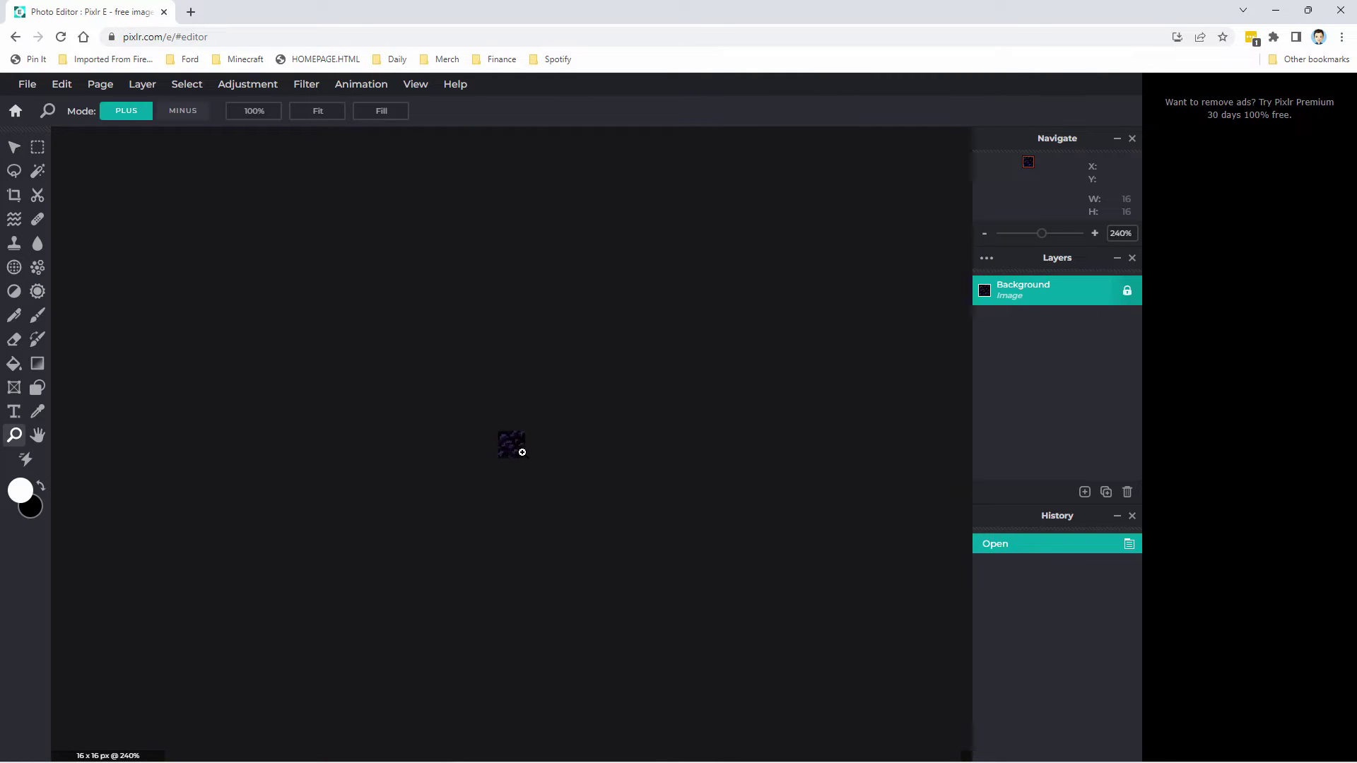
left_click(522, 452)
left_click(522, 452)
left_click(522, 452)
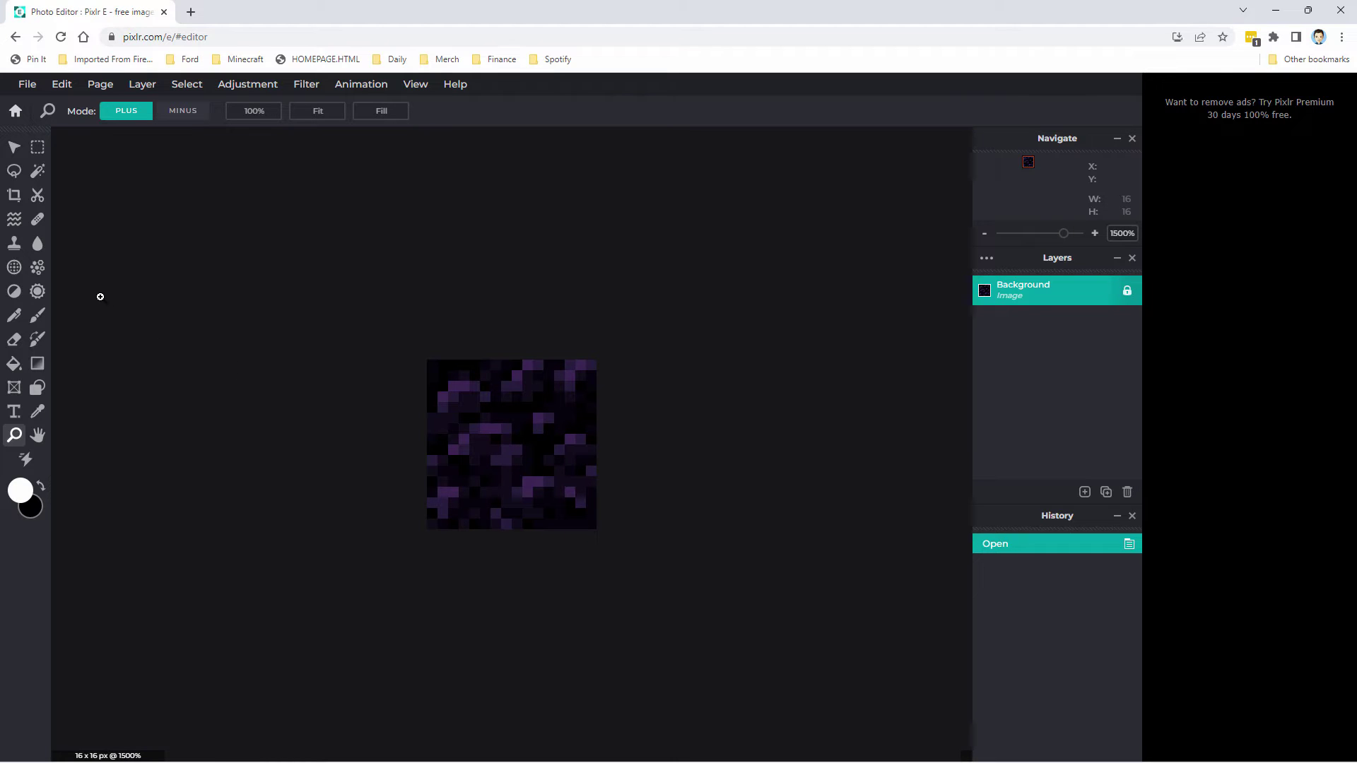
left_click(13, 147)
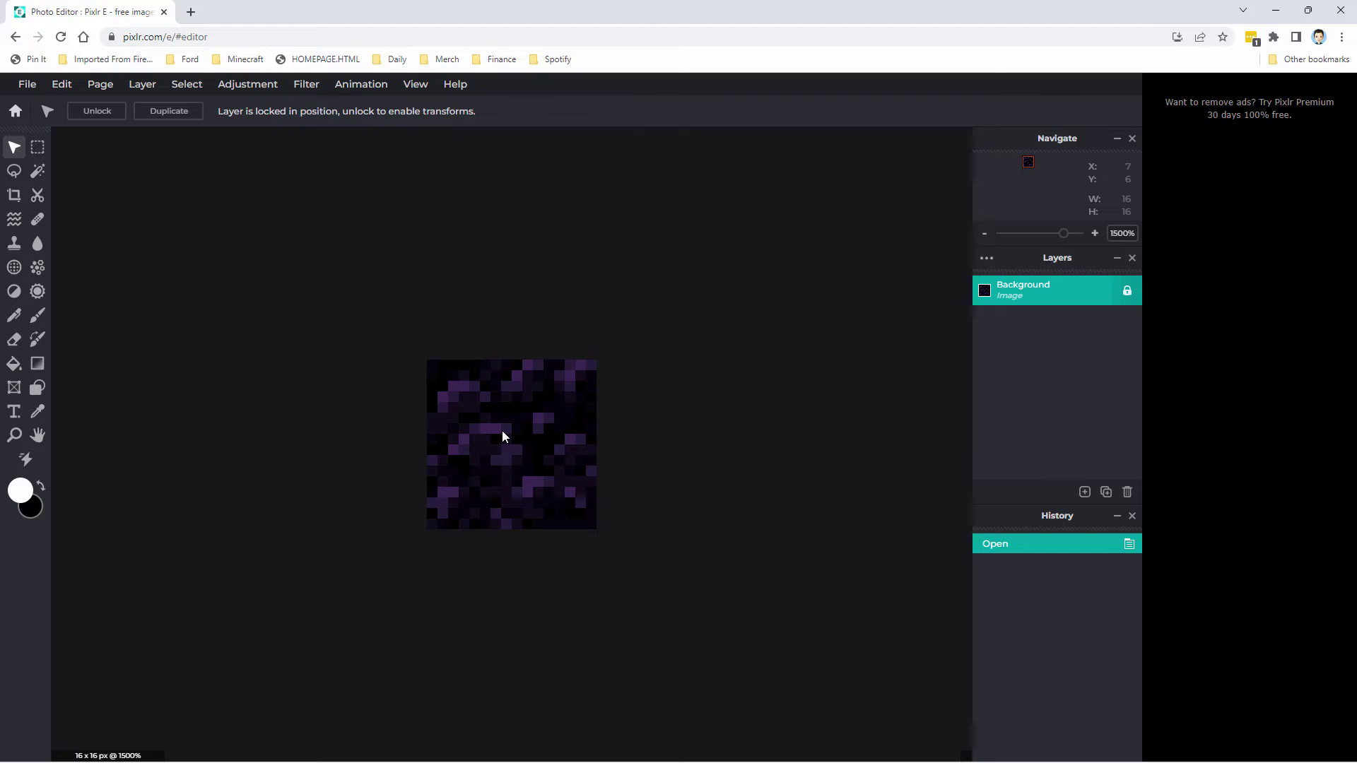
- Scale the page to 32×32 pixels with smoothing turned off
left_click(100, 90)
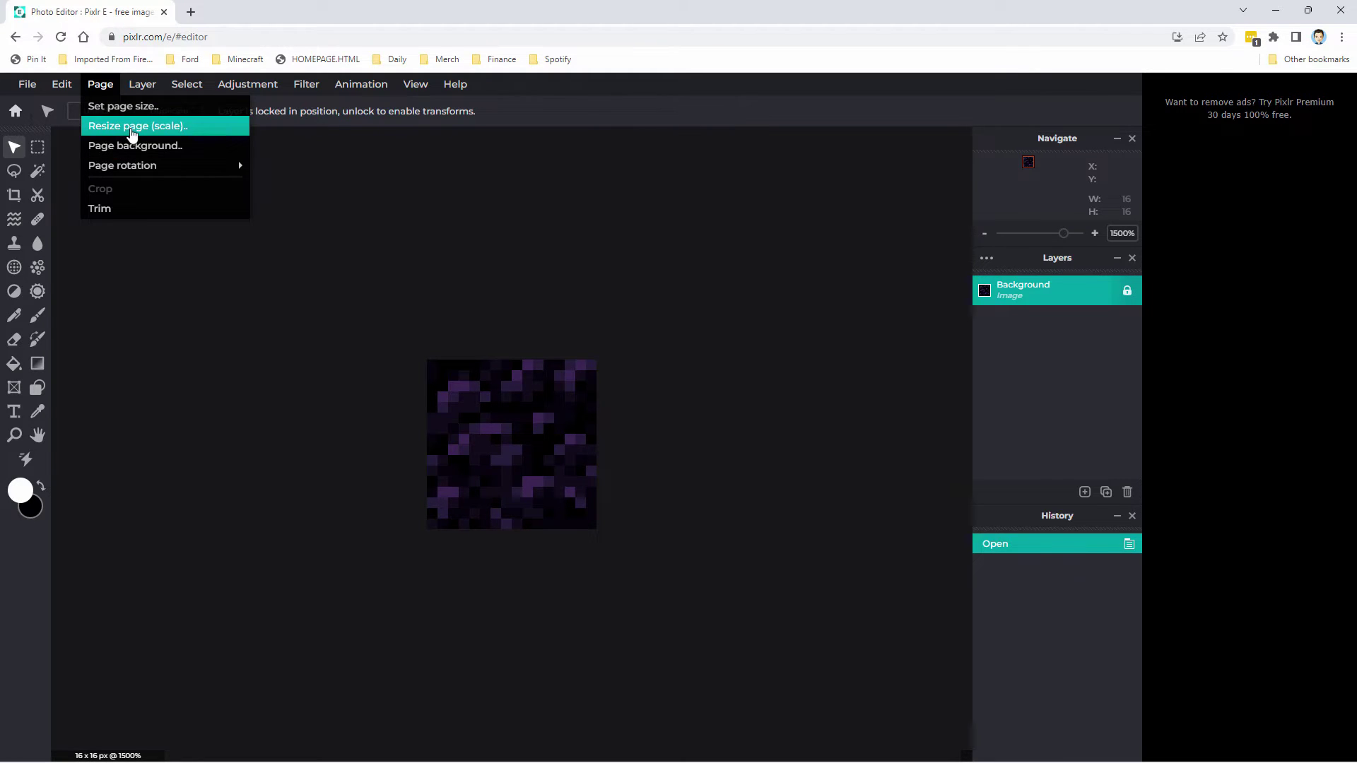
left_click(108, 132)
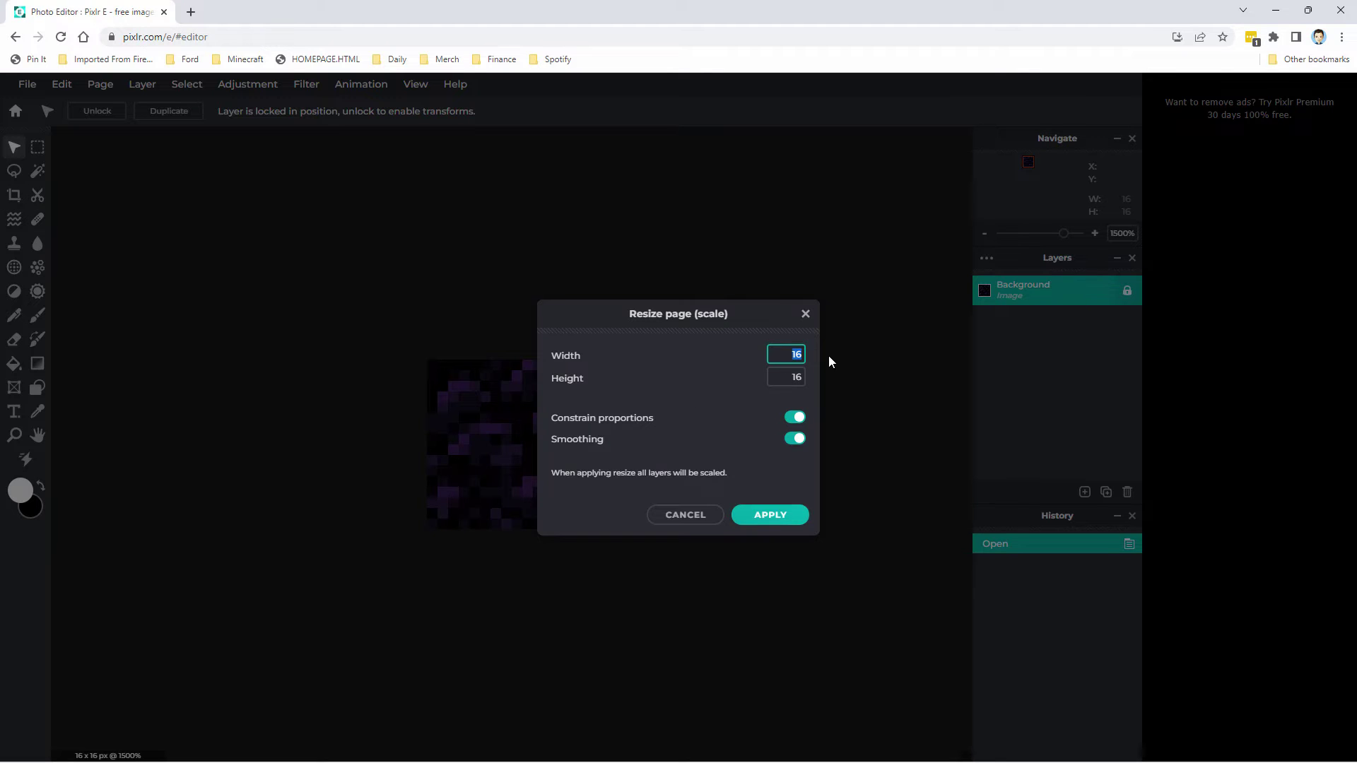
type("32")
left_click(794, 439)
left_click(781, 516)
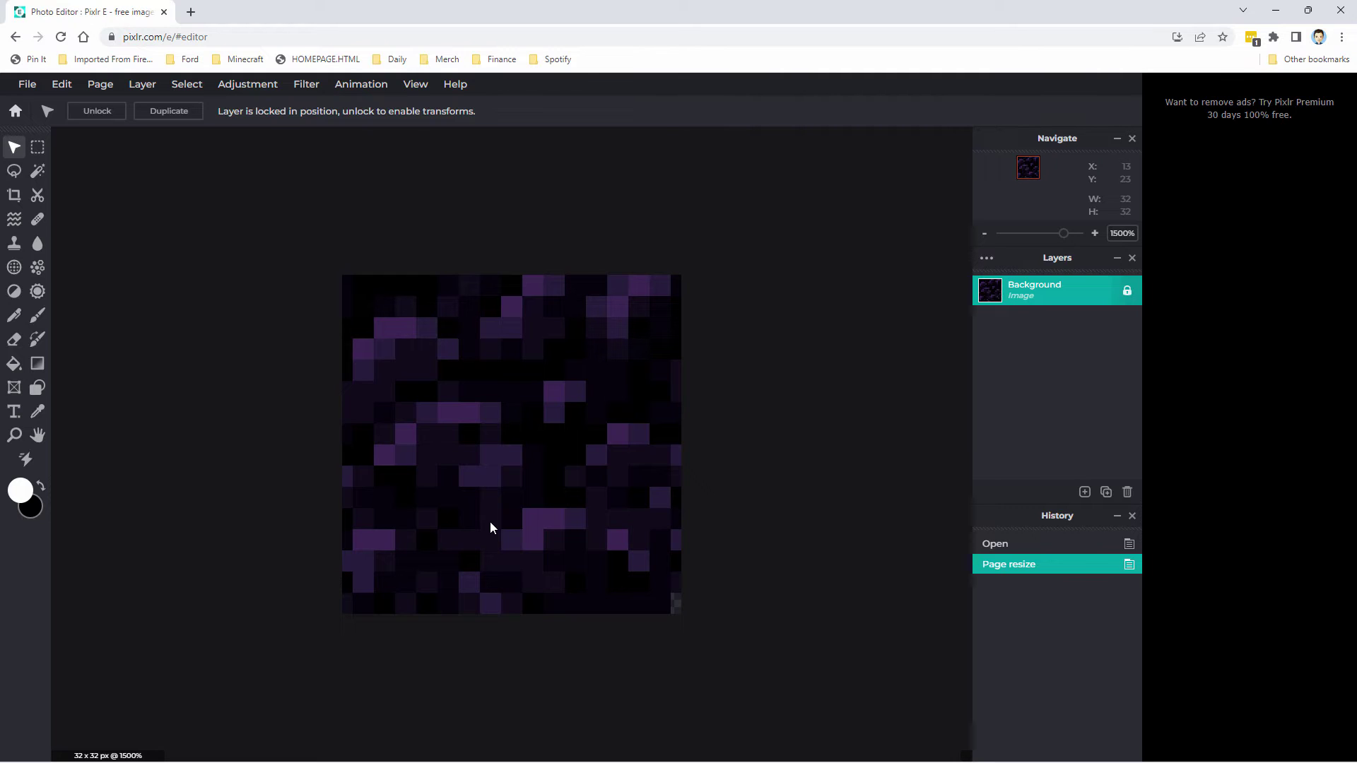
- Colorize the texture gold with Hue and saturation: saturation 100, hue shifted toward gold
left_click(248, 86)
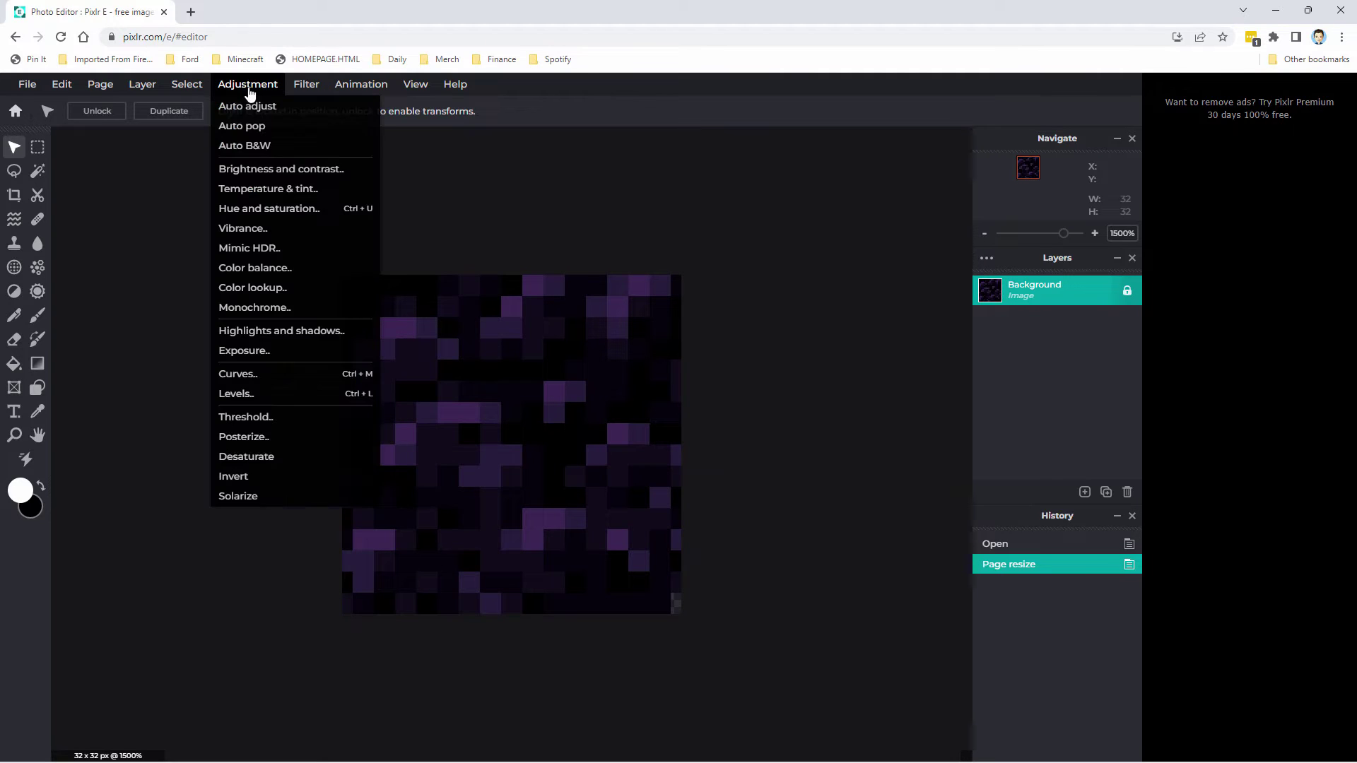
left_click(274, 211)
left_click_drag(742, 373, 893, 342)
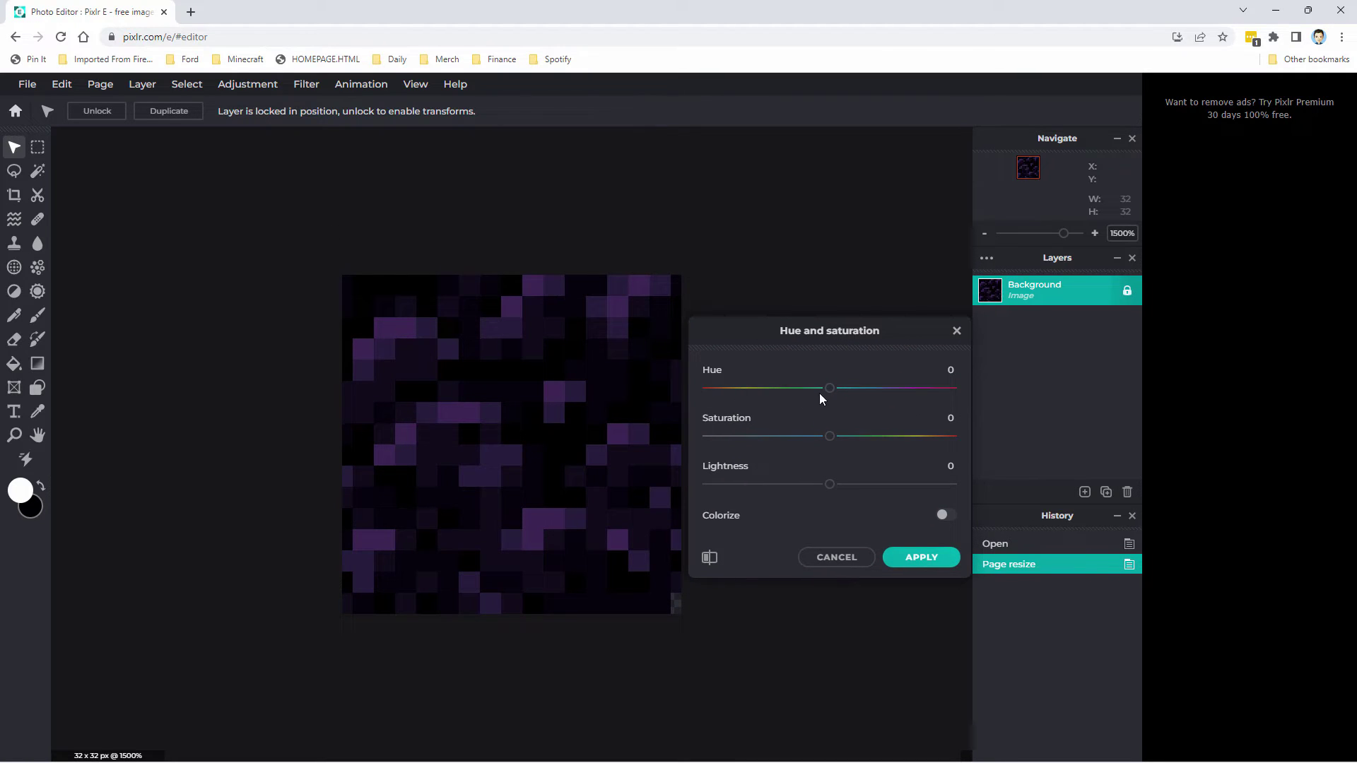
left_click_drag(828, 390, 917, 400)
left_click_drag(834, 440, 972, 441)
left_click(944, 515)
left_click_drag(830, 436, 954, 437)
left_click_drag(829, 389, 739, 393)
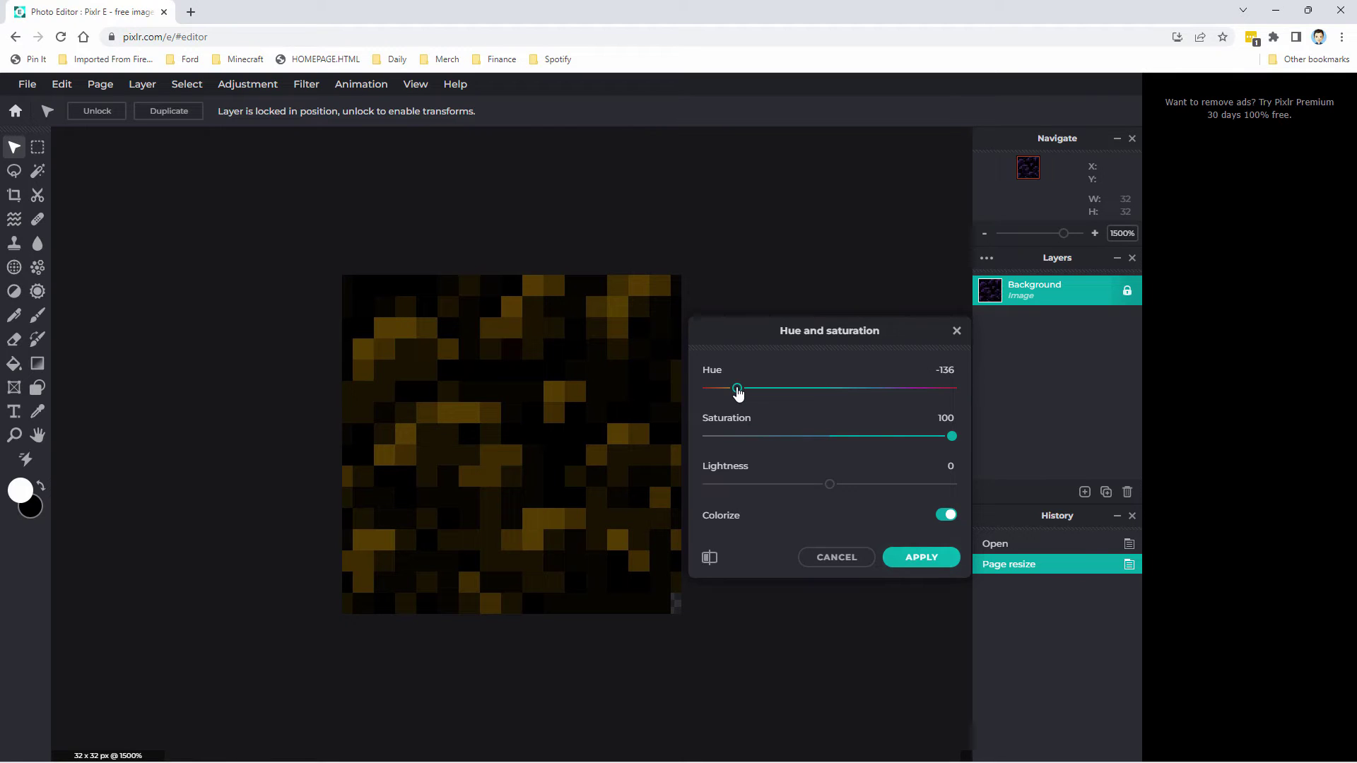
left_click(905, 557)
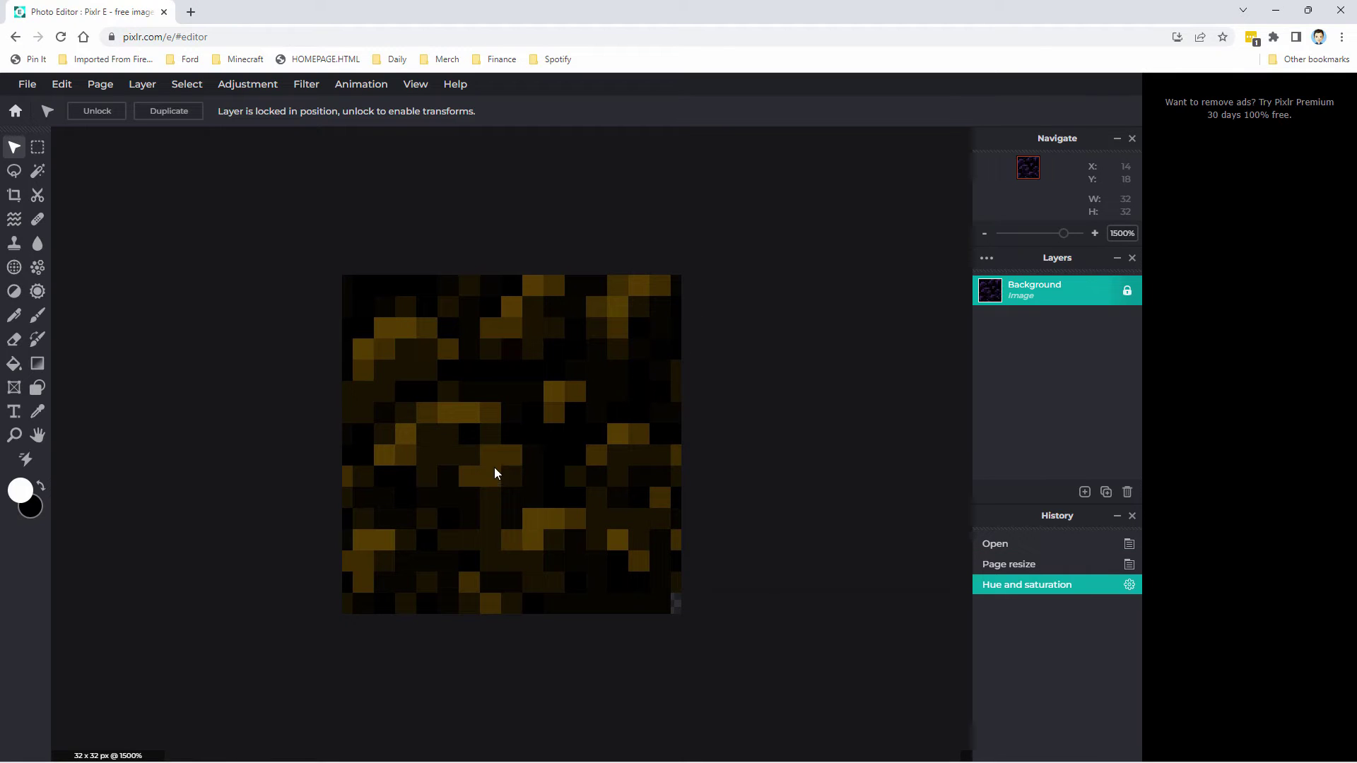
- Push Brightness to its maximum in Brightness and contrast
left_click(248, 86)
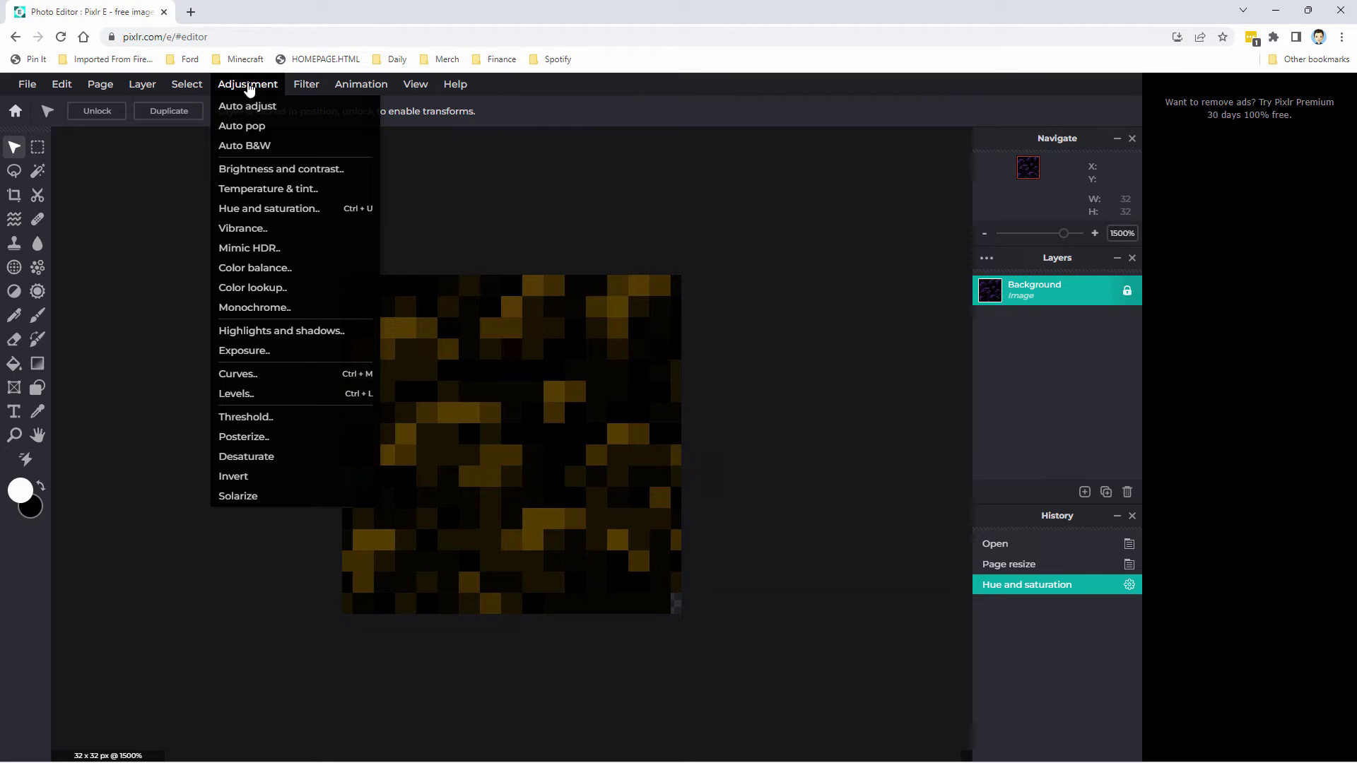
left_click(256, 172)
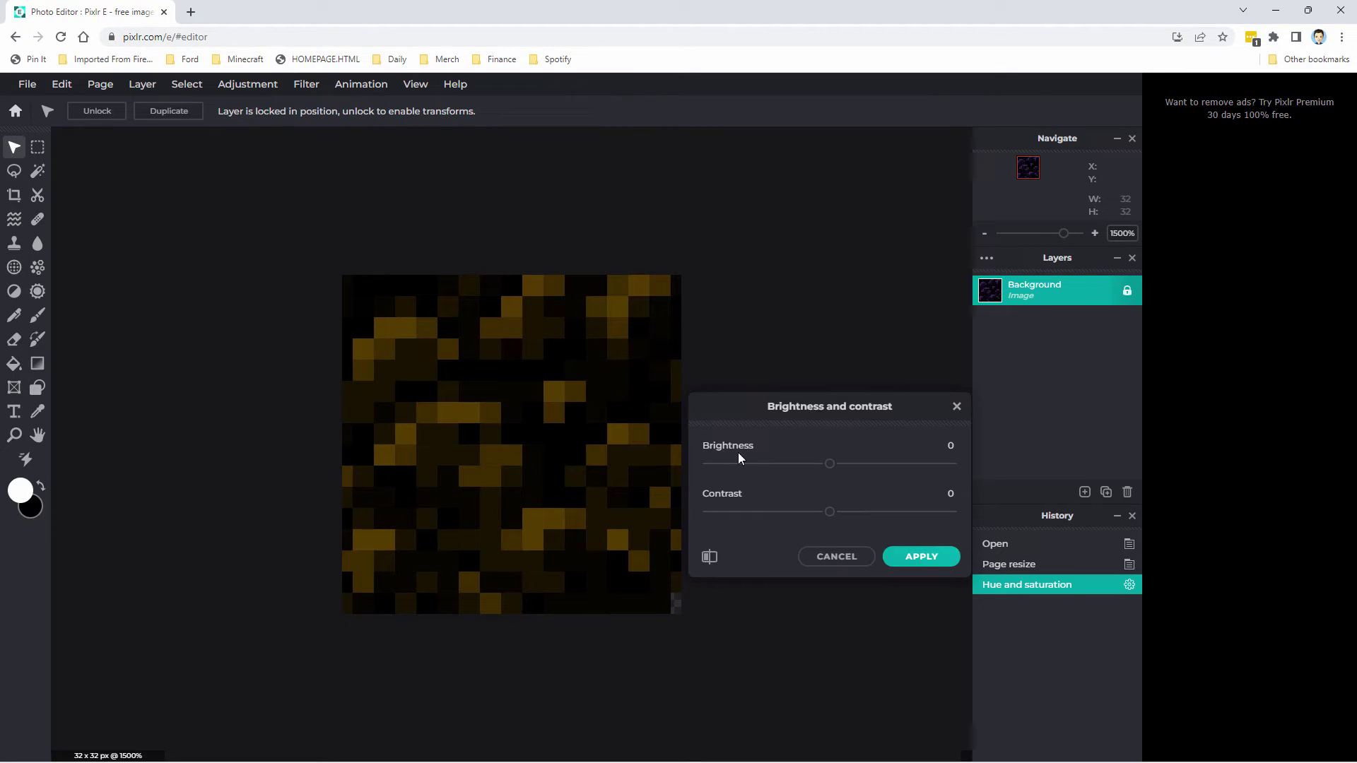
left_click_drag(829, 464, 945, 465)
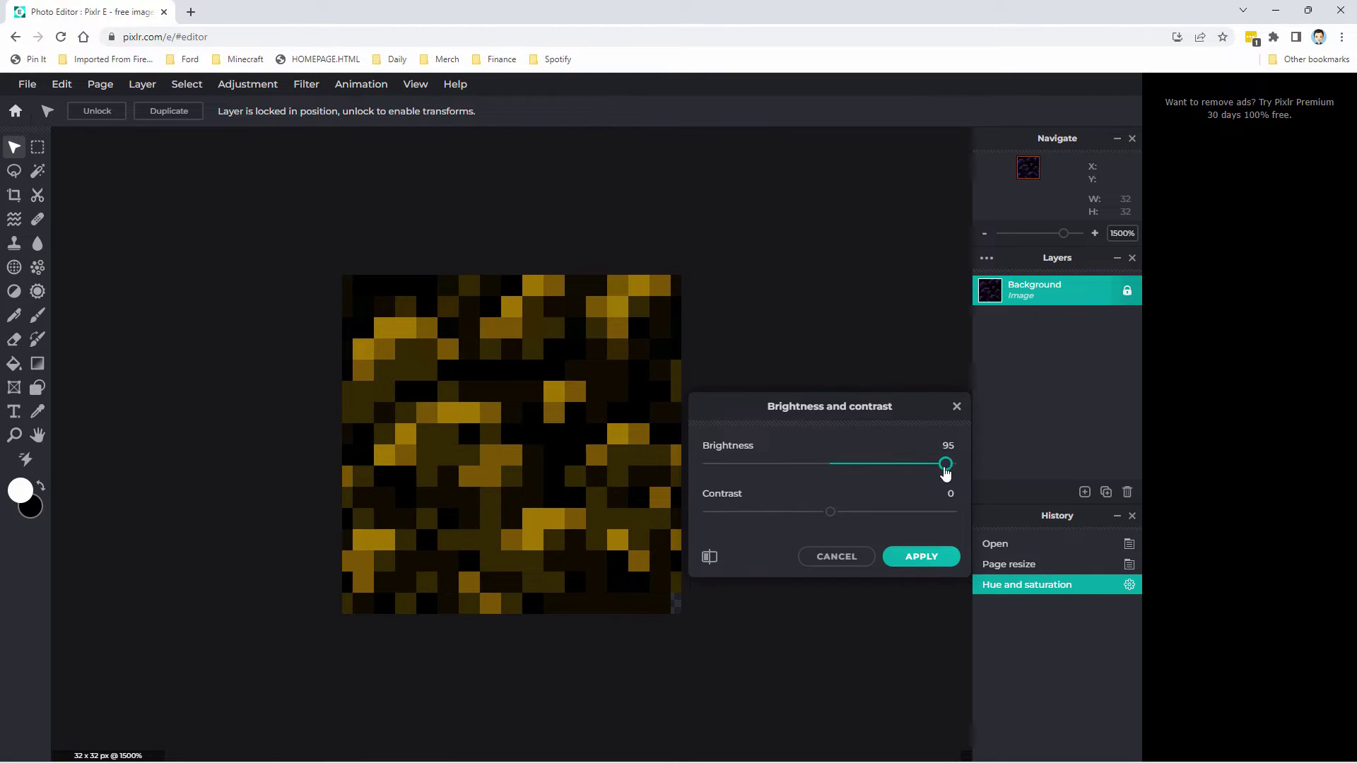
left_click_drag(944, 465, 971, 466)
left_click(910, 557)
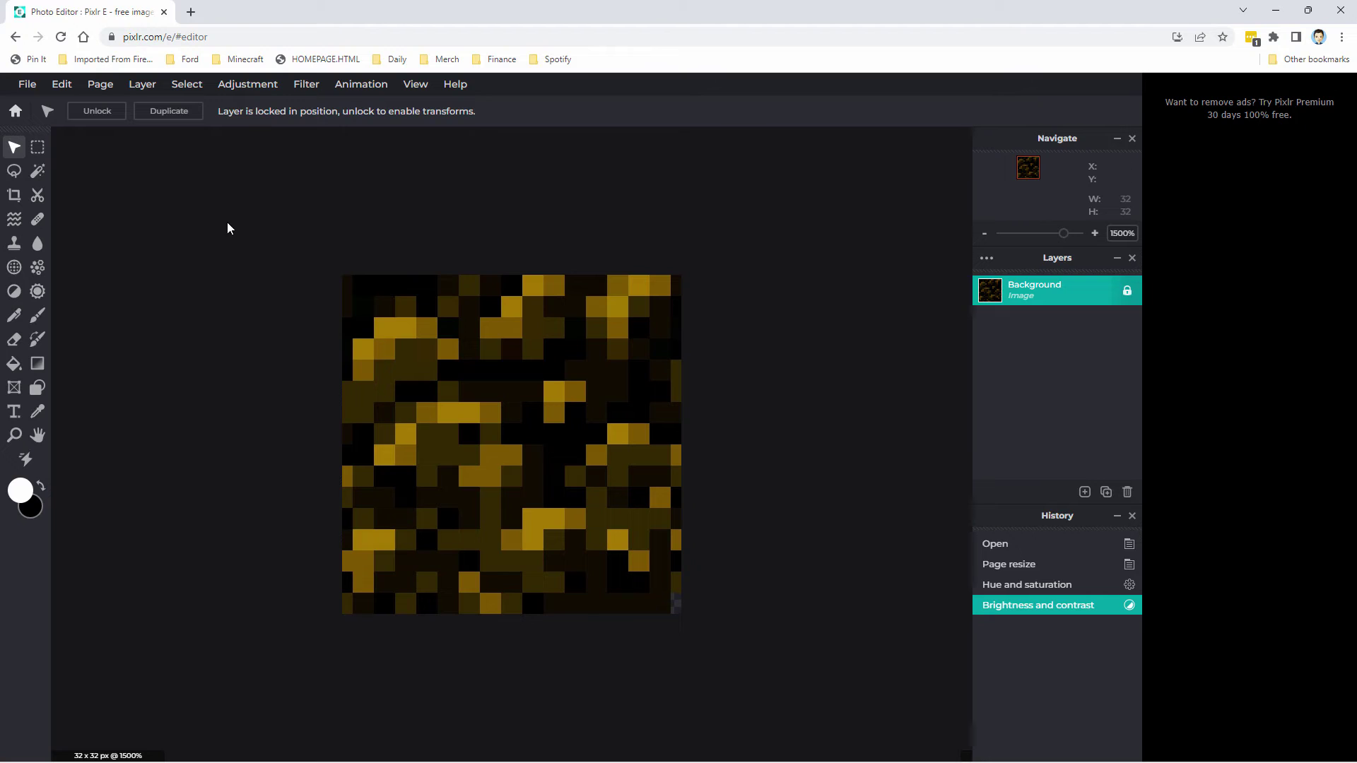
- Apply a Vibrance boost of 4
left_click(236, 90)
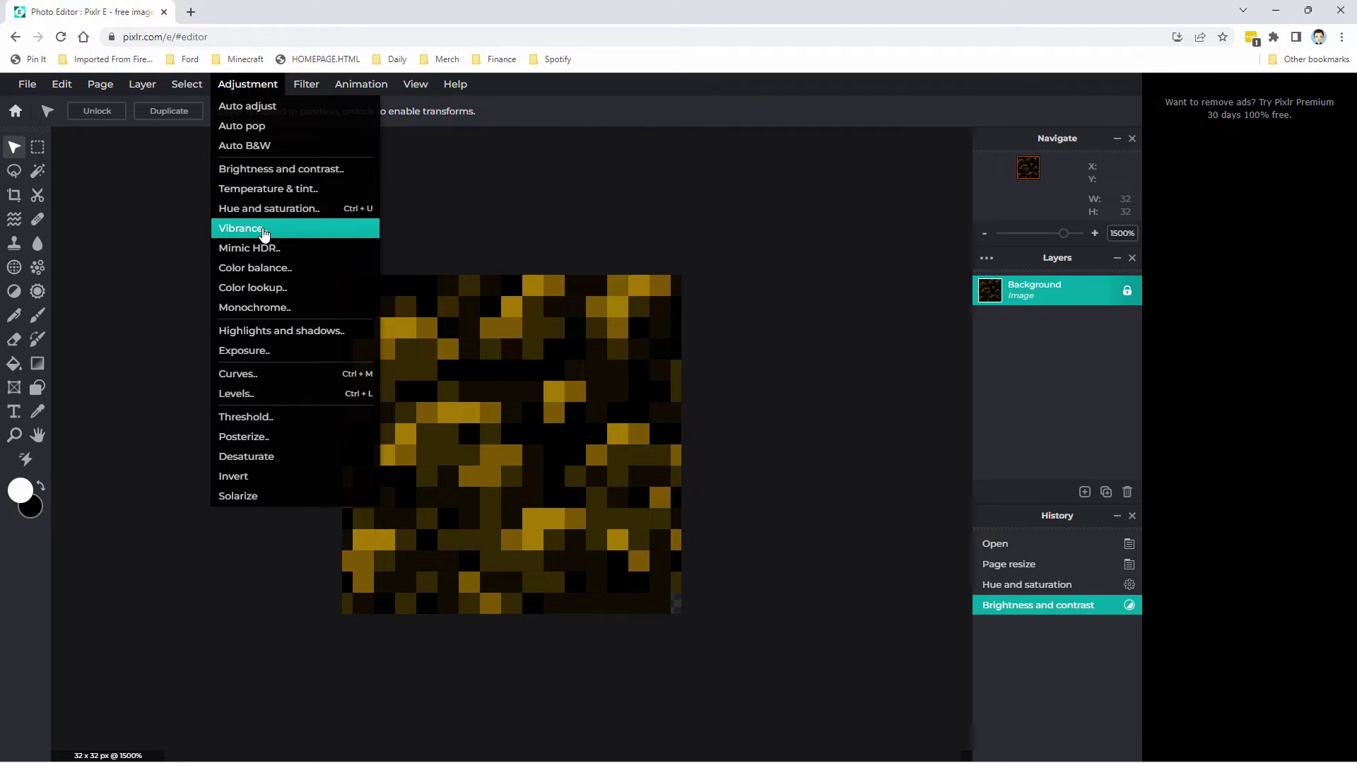
left_click(263, 228)
left_click_drag(829, 469, 978, 476)
left_click(932, 516)
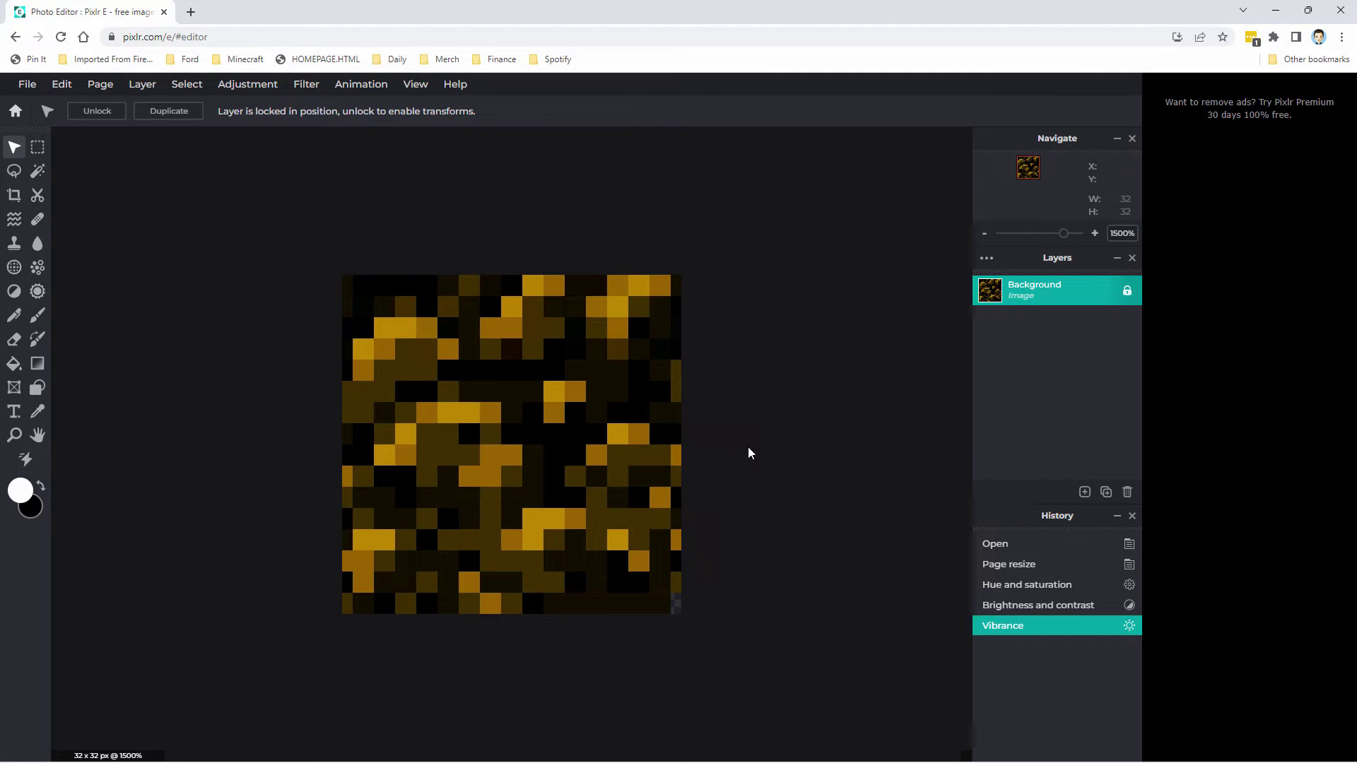
- Save the texture as obsidian.png in Pack\assets\minecraft\textures\block and dismiss the confirmation
left_click(27, 84)
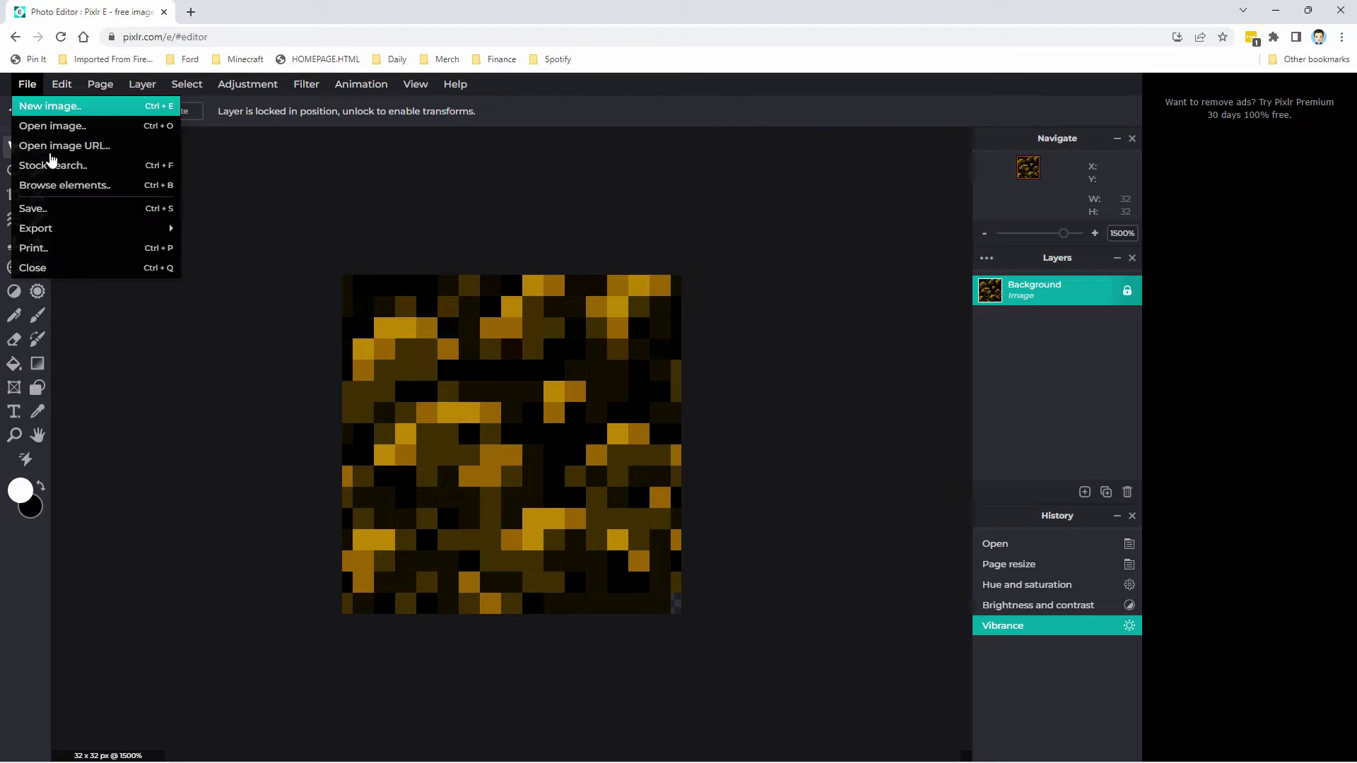
left_click(71, 212)
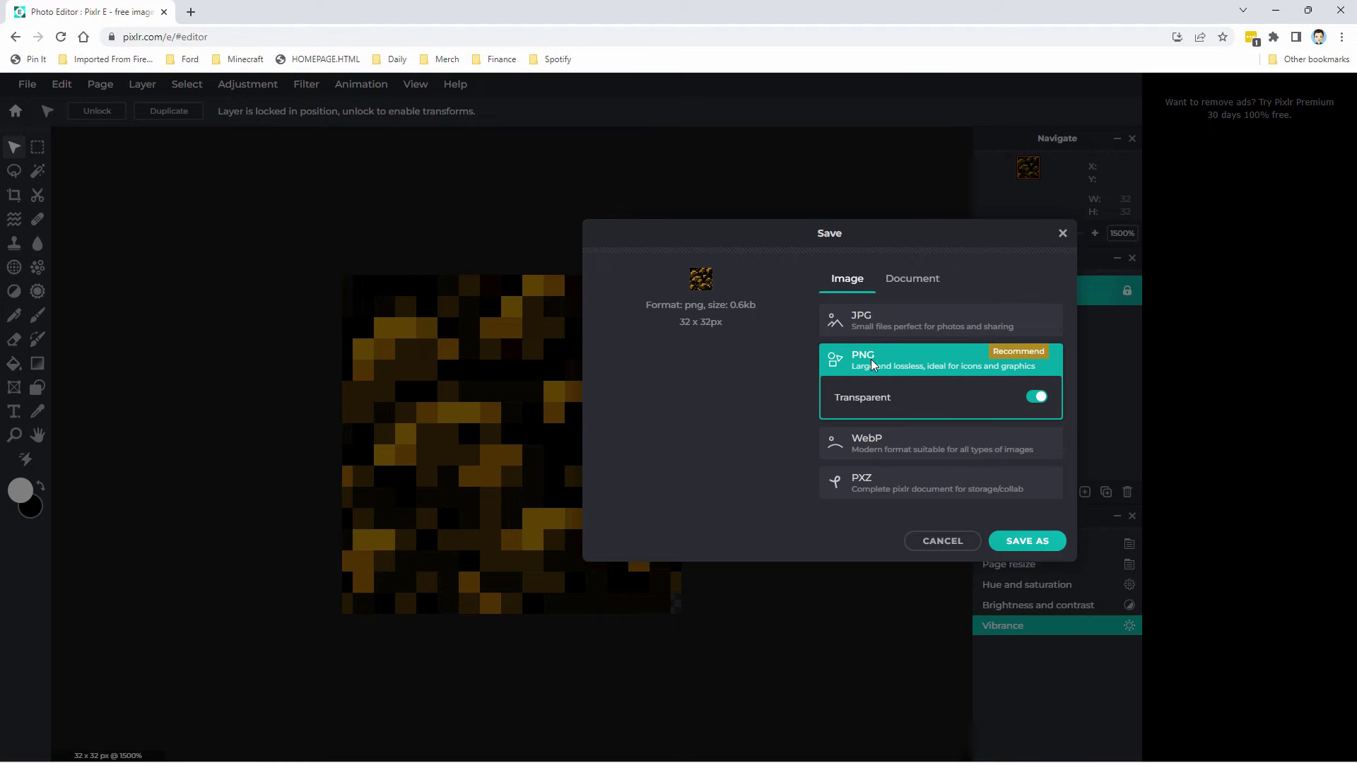
left_click(1030, 542)
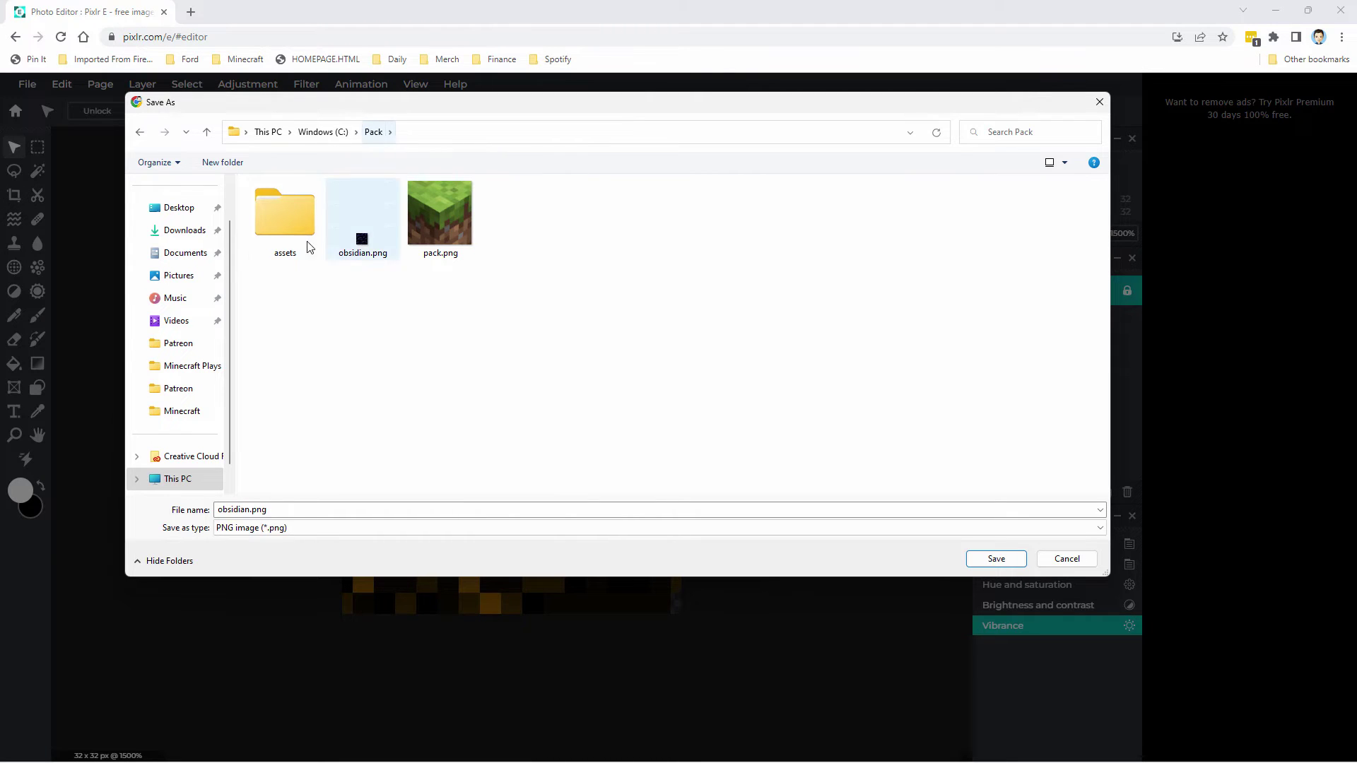
double_click(286, 226)
double_click(274, 206)
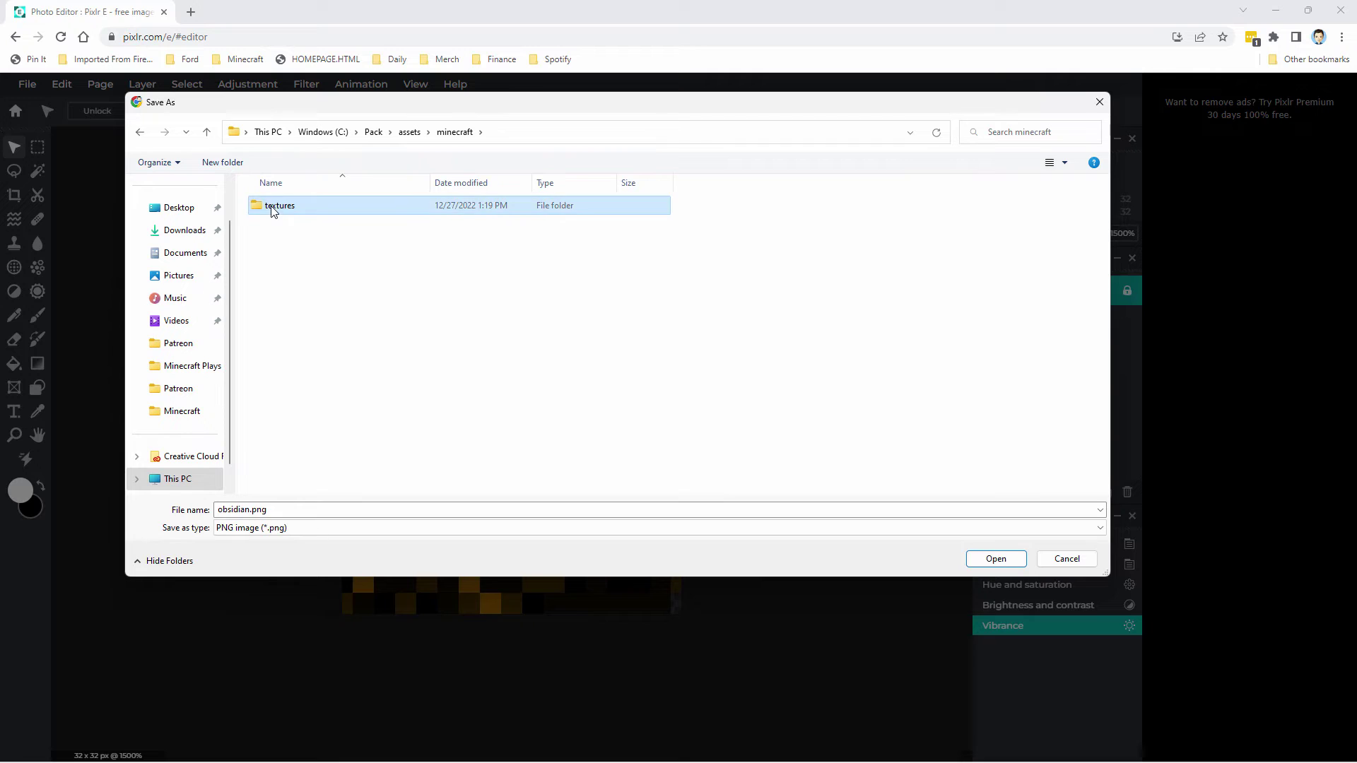
double_click(273, 208)
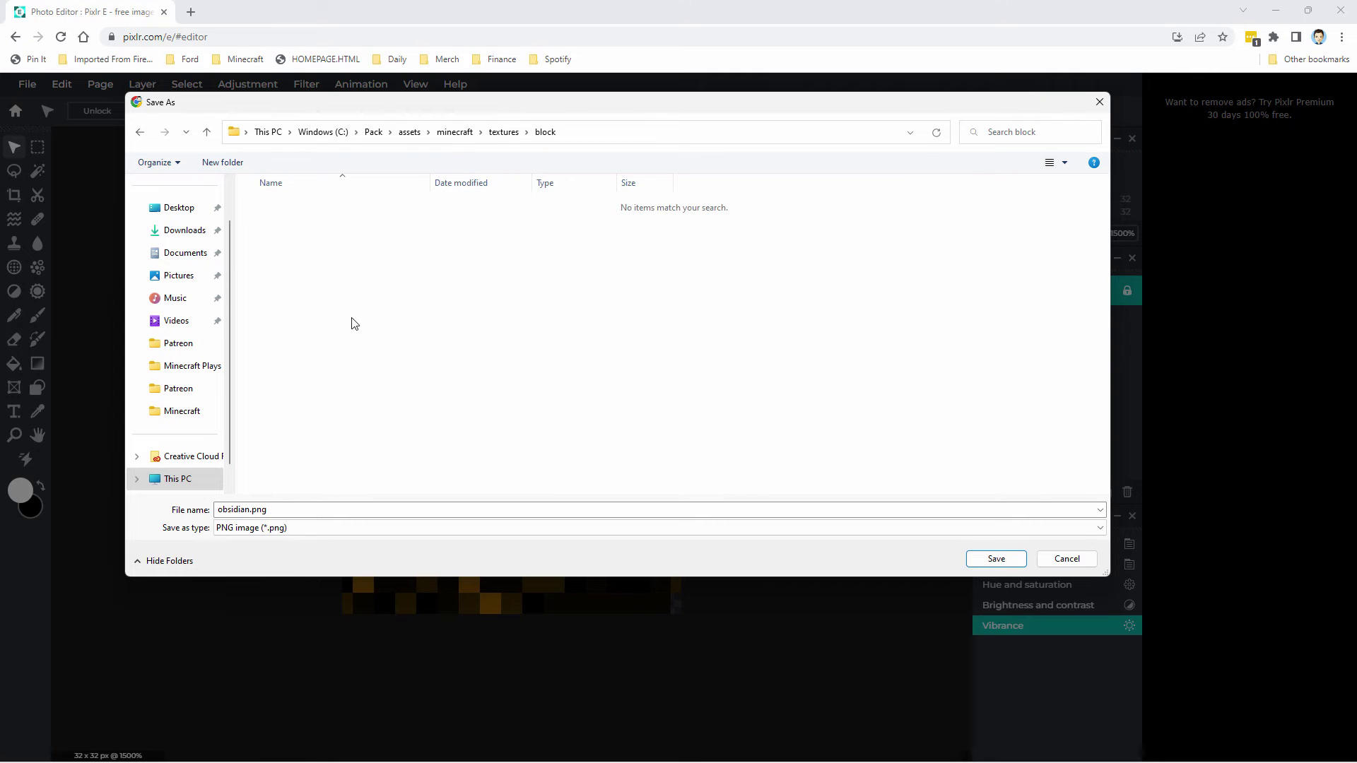
left_click(995, 558)
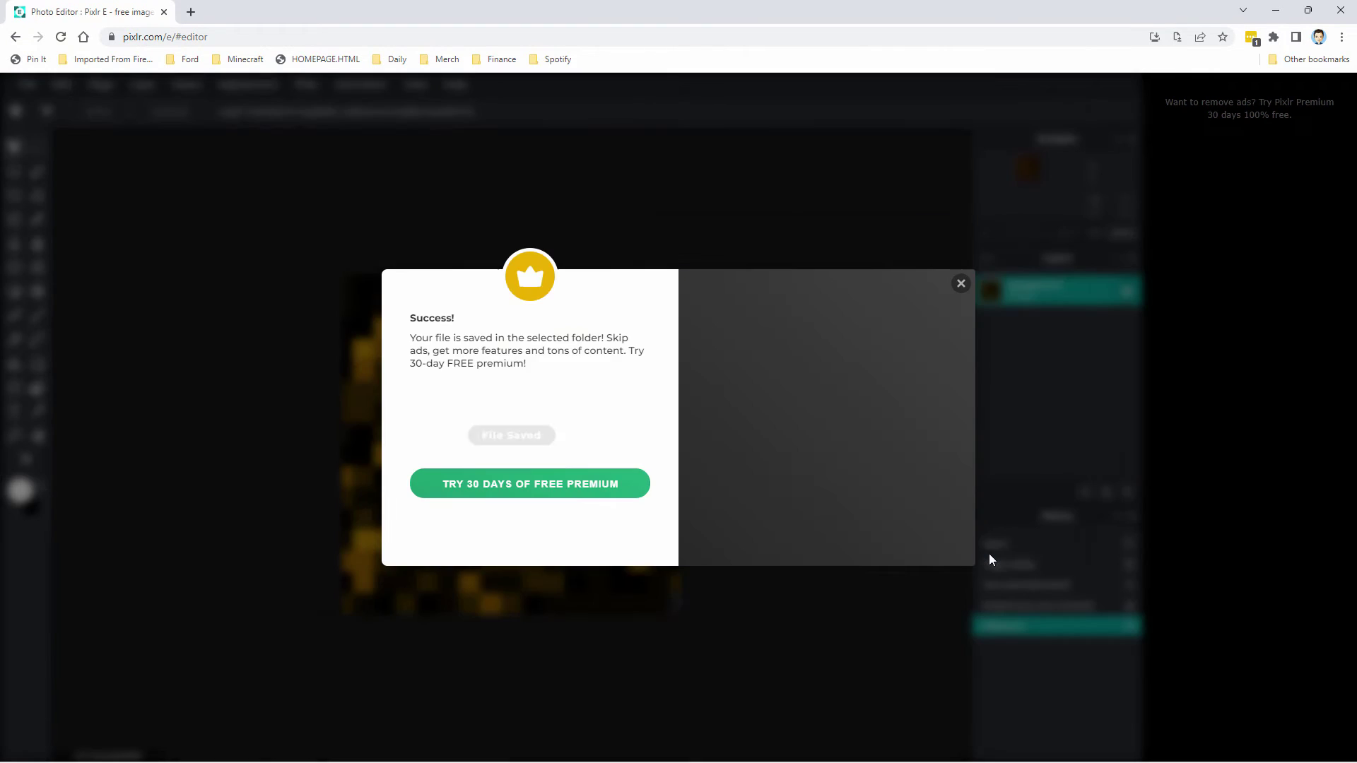
left_click(960, 284)
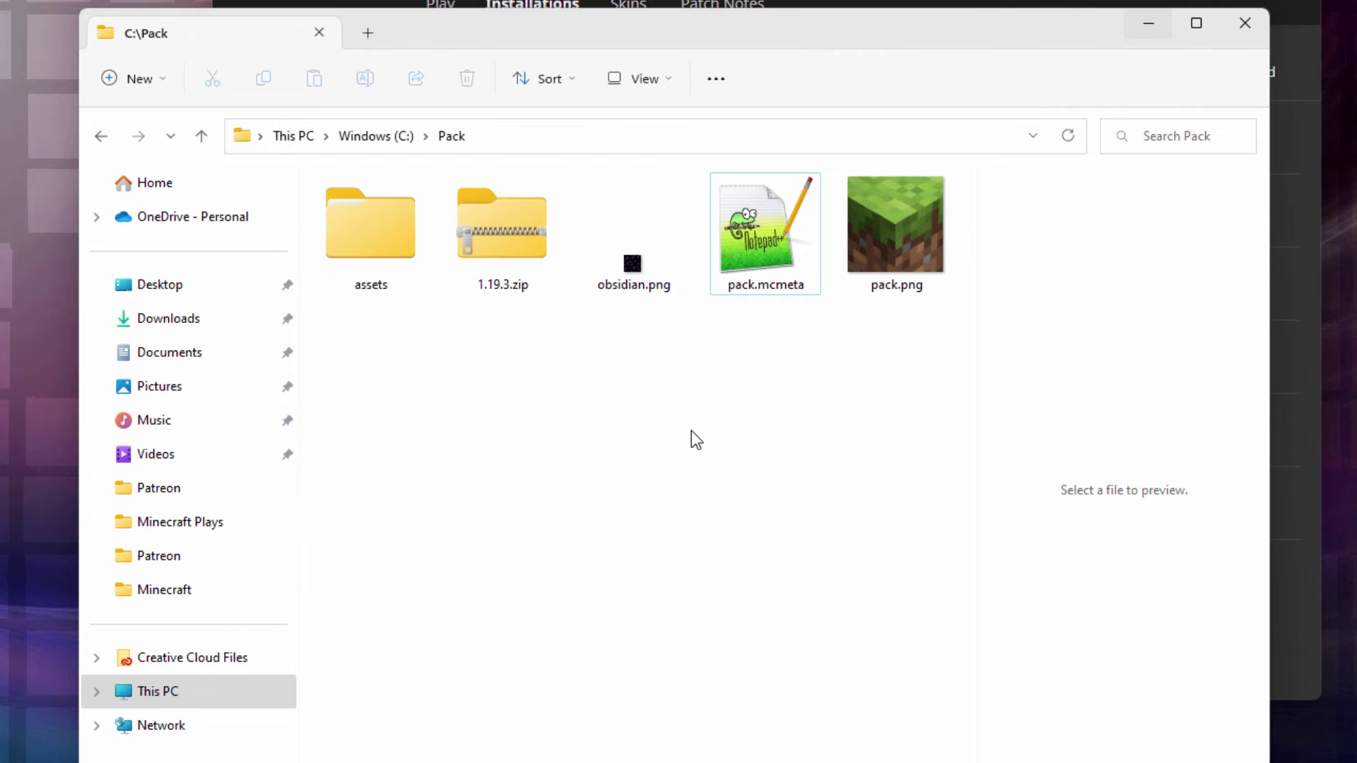
- Open pack.mcmeta in Notepad++ for editing
left_click(763, 286)
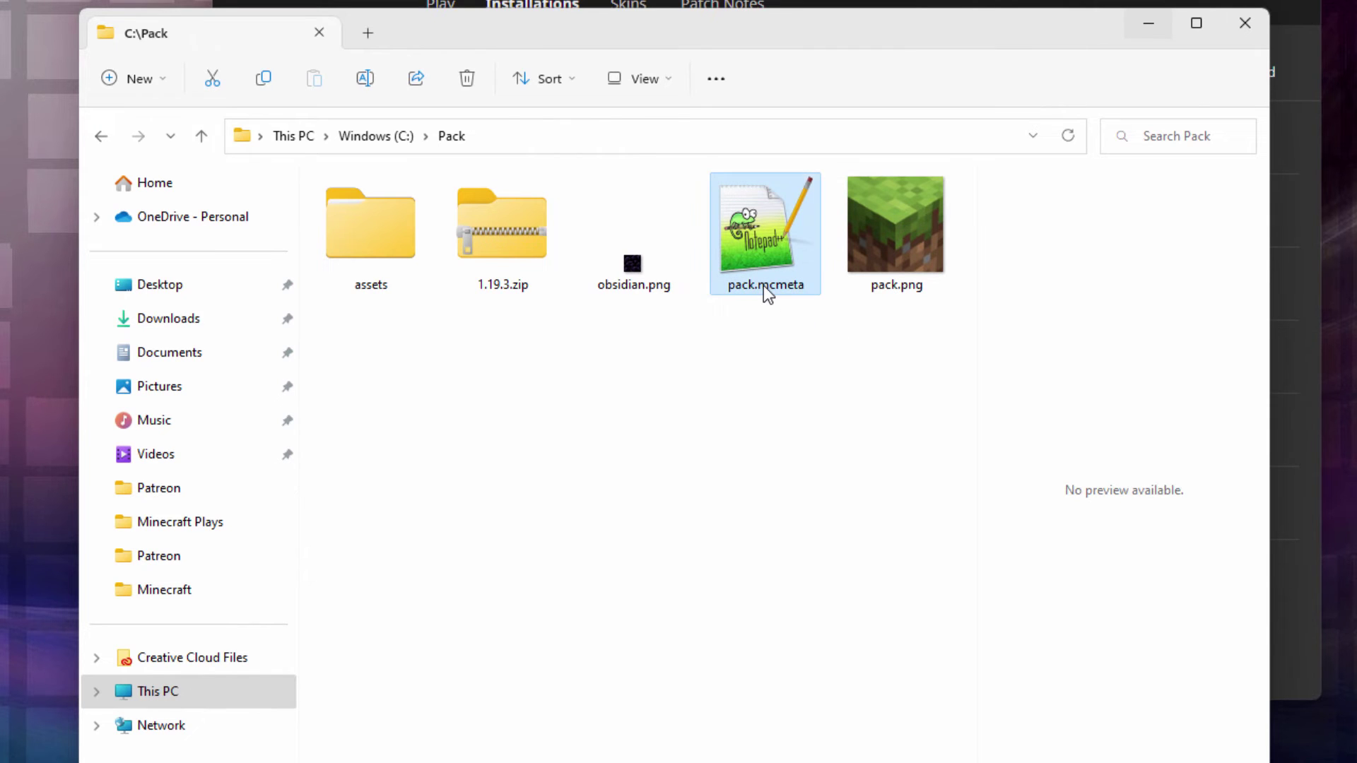
double_click(776, 252)
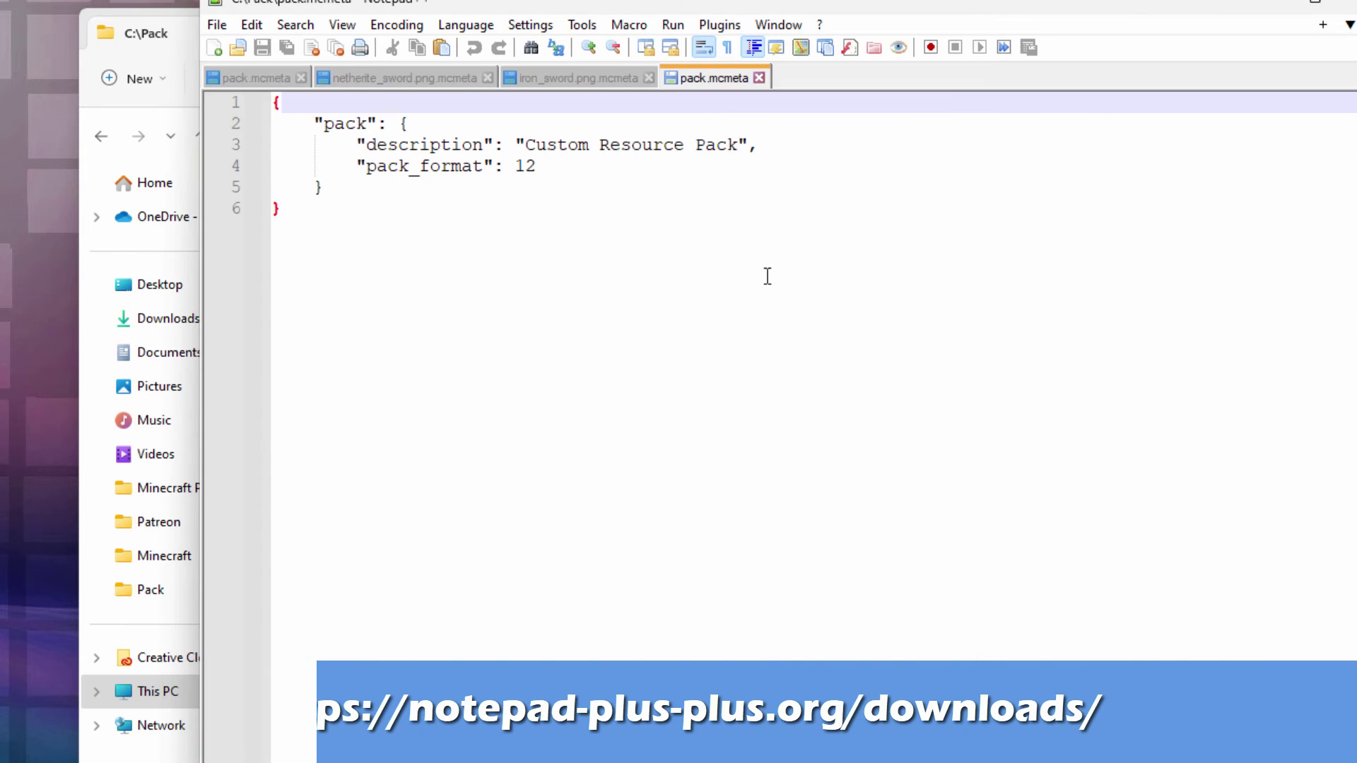
left_click_drag(958, 5, 1002, 18)
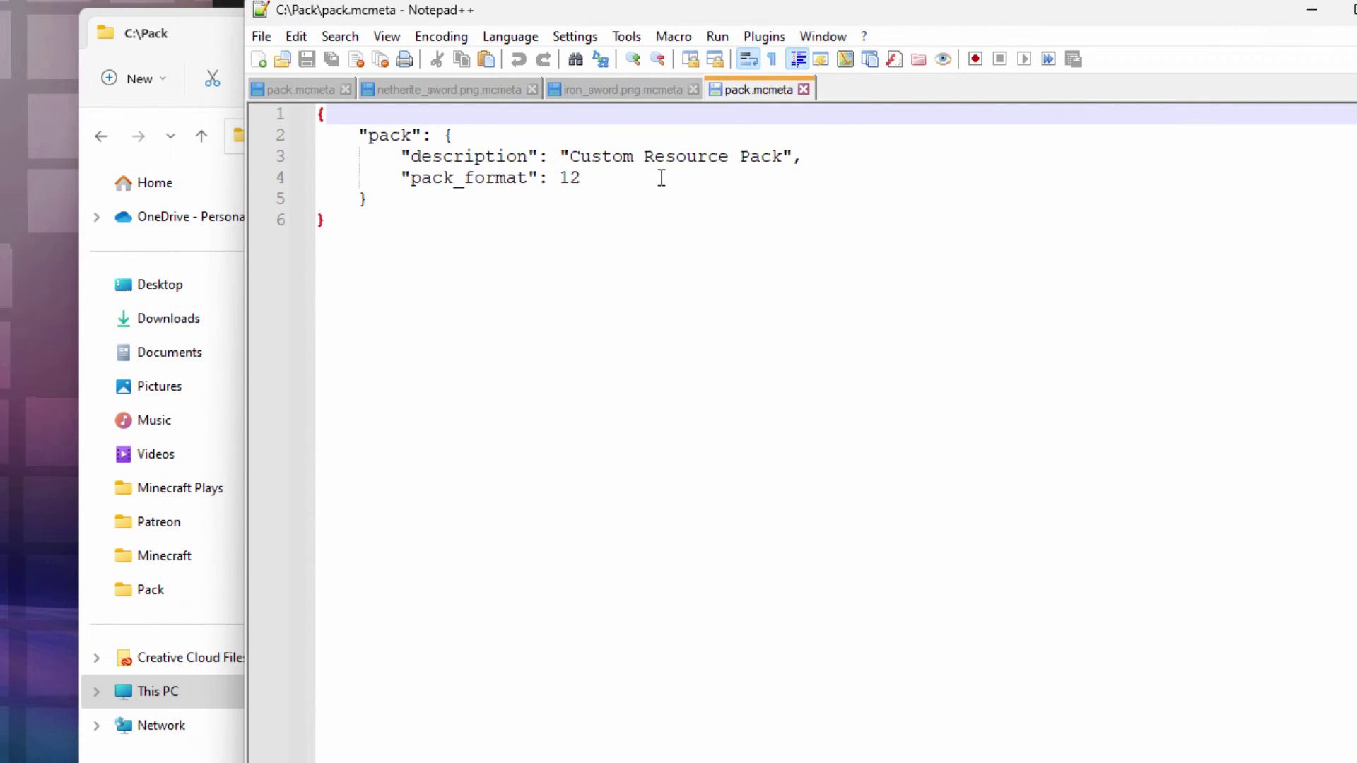
left_click_drag(609, 183, 404, 186)
left_click(602, 177)
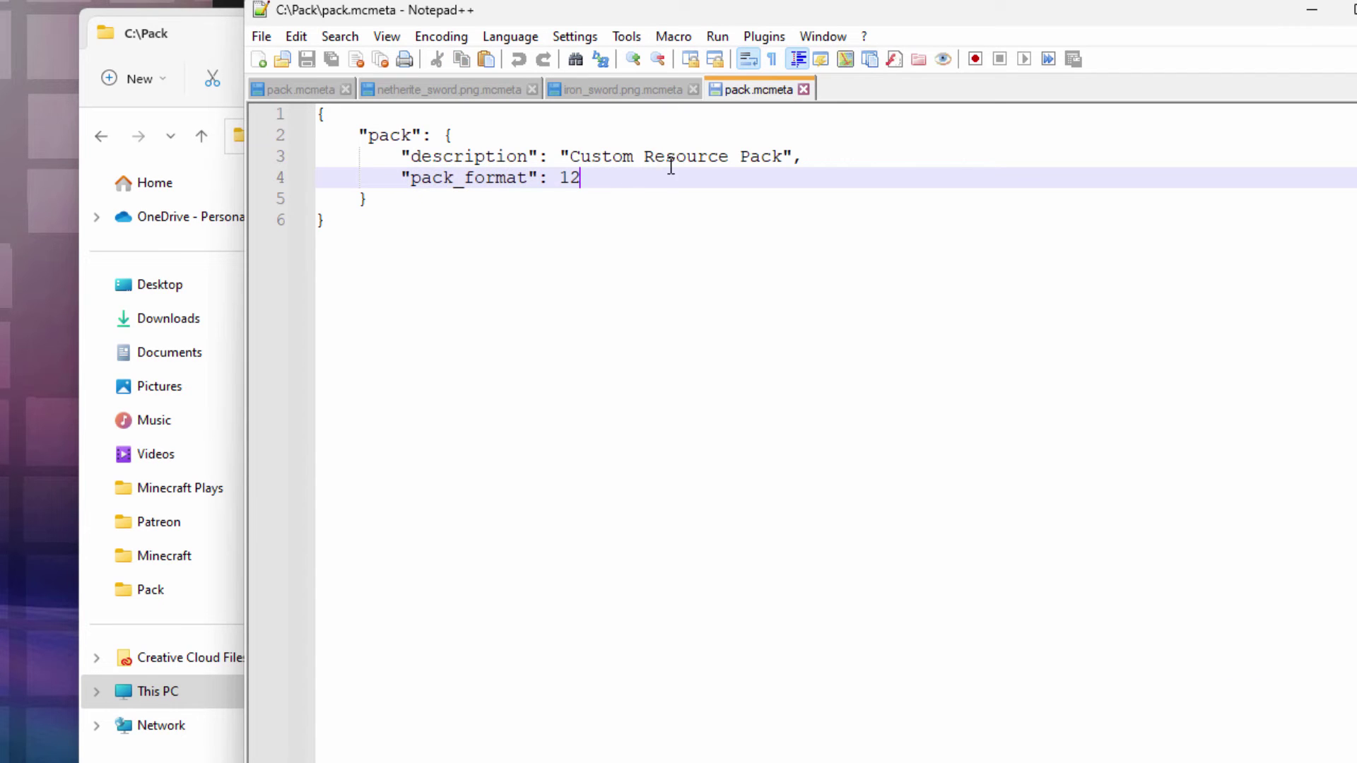
- Change the description to 'Custom Obsidian', save pack.mcmeta and close Notepad++
left_click(772, 155)
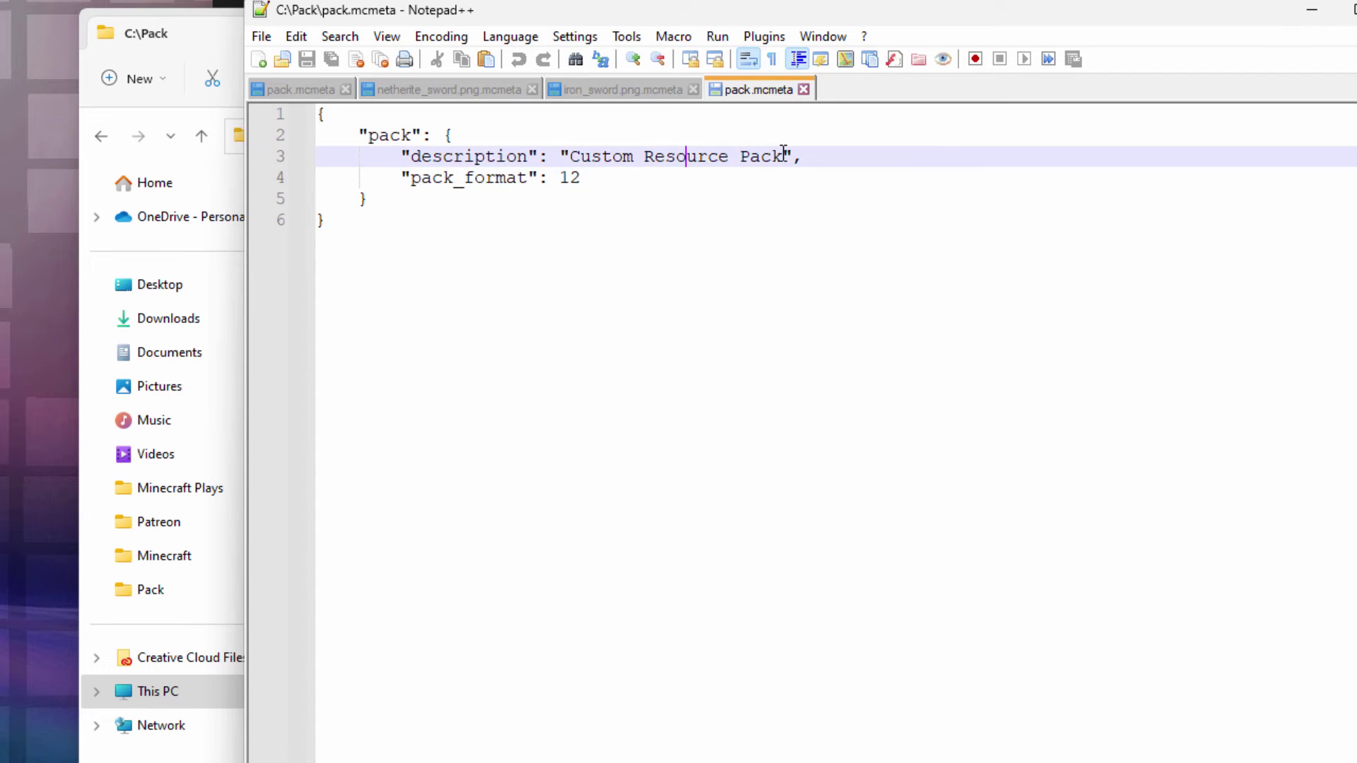
left_click_drag(784, 155, 647, 156)
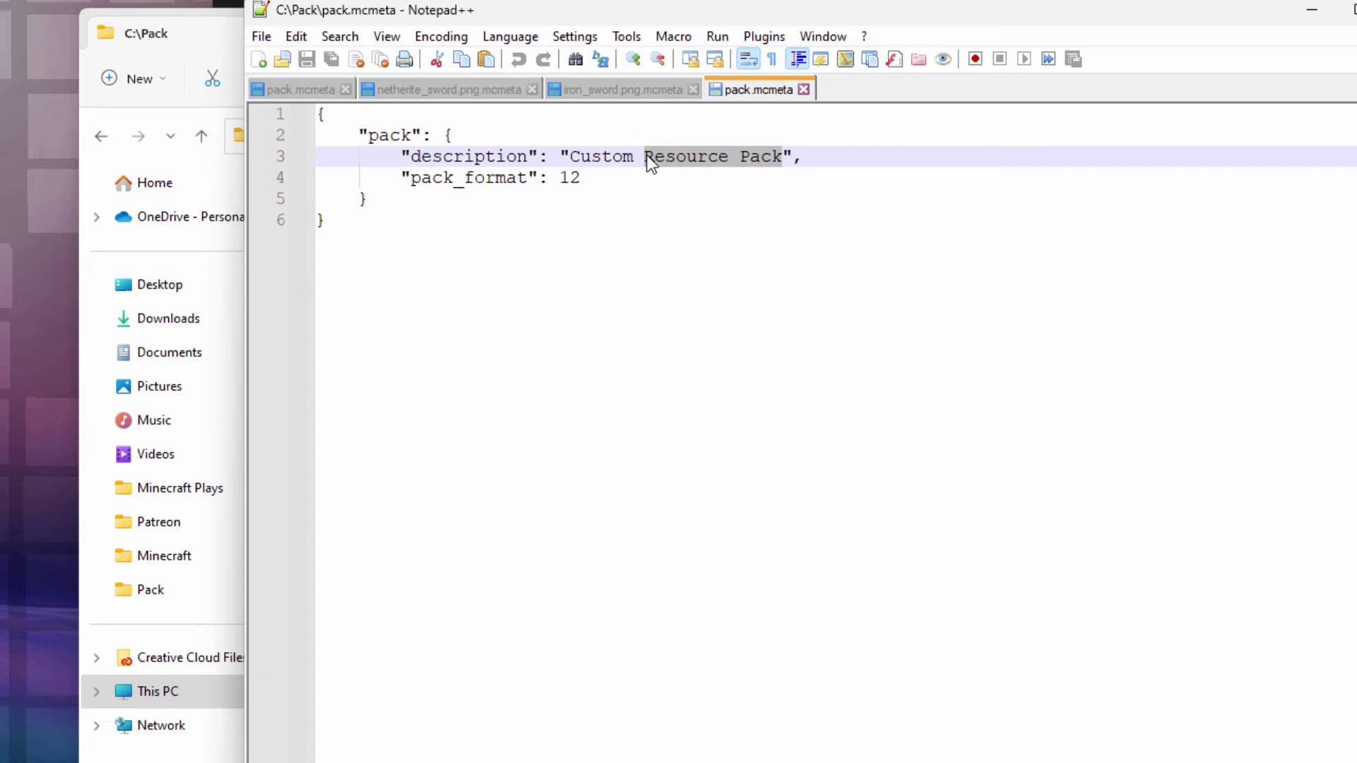
type("og")
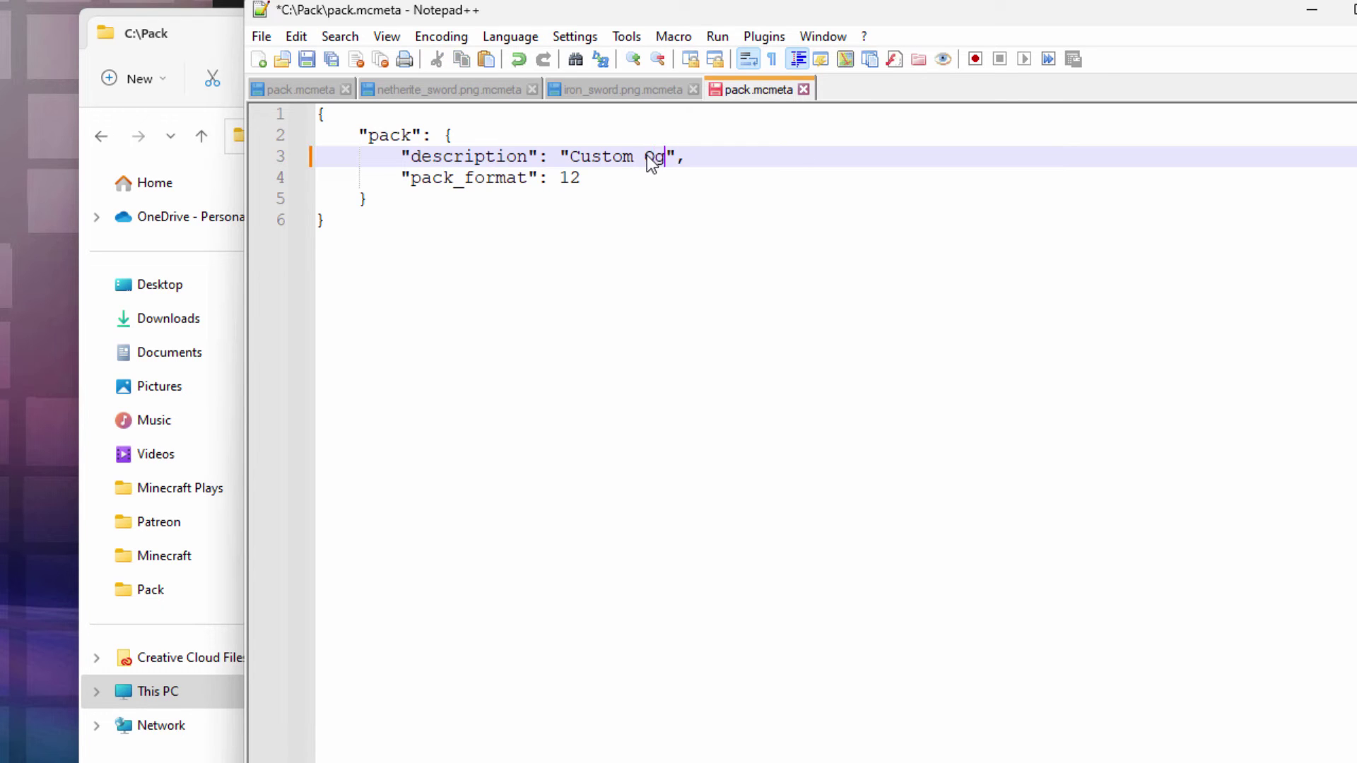
type("sidian")
left_click(705, 220)
left_click(304, 64)
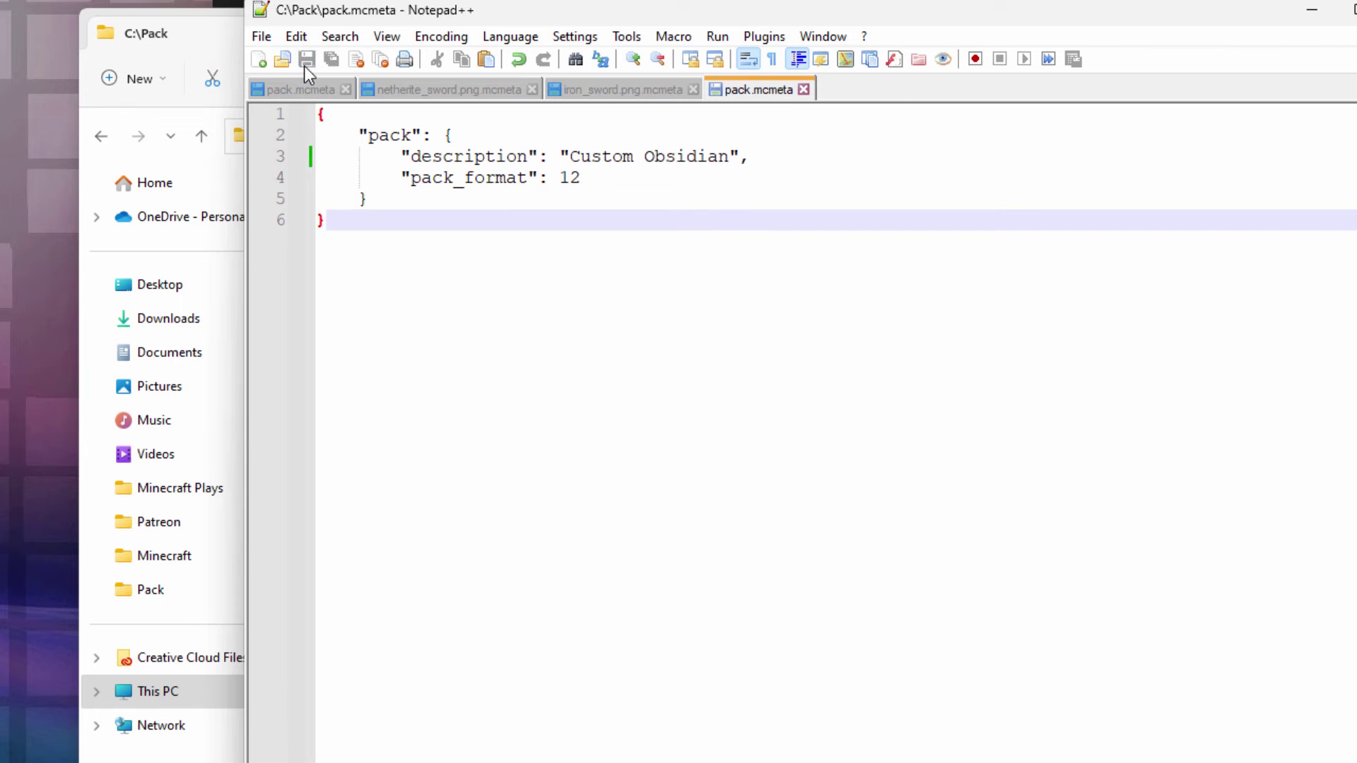
key("alt+F4")
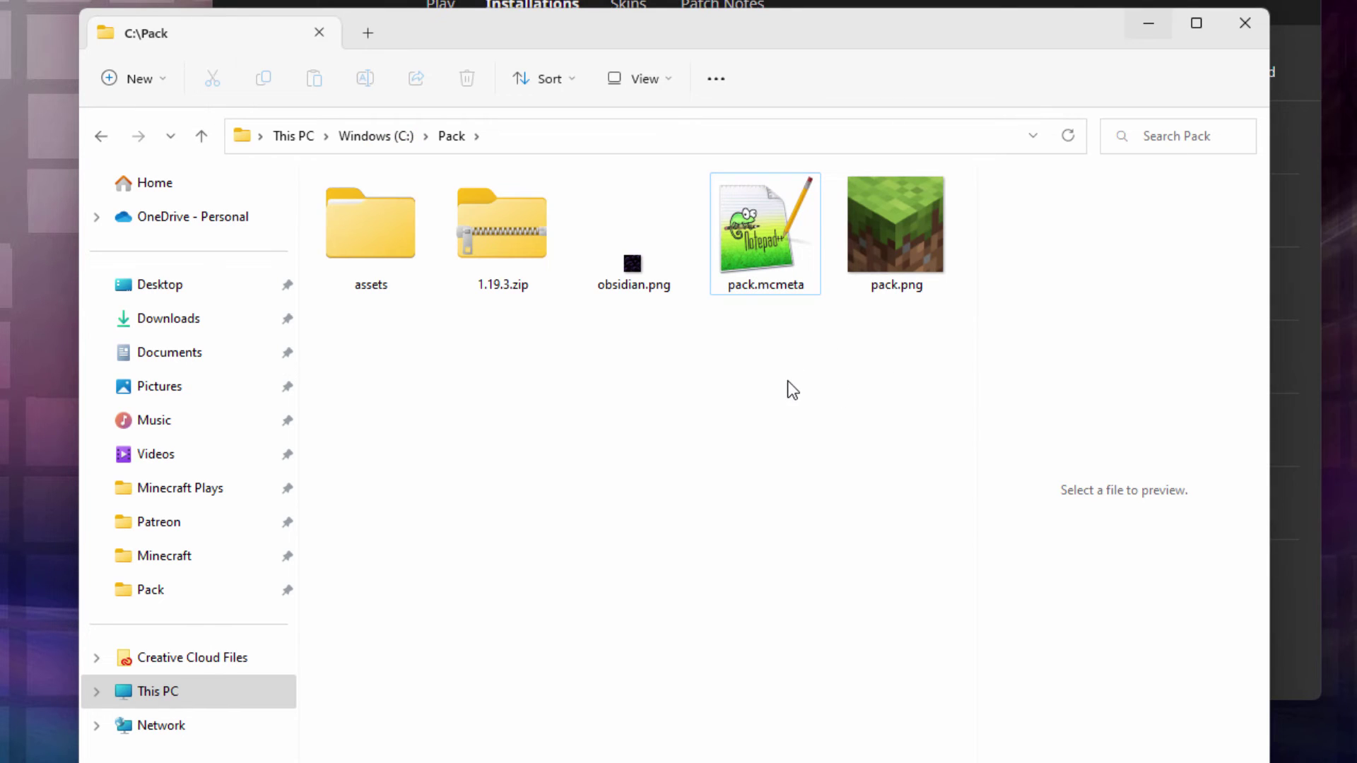
- Compress assets, pack.mcmeta and pack.png into Obsidian.zip, then move the window aside
left_click(357, 241)
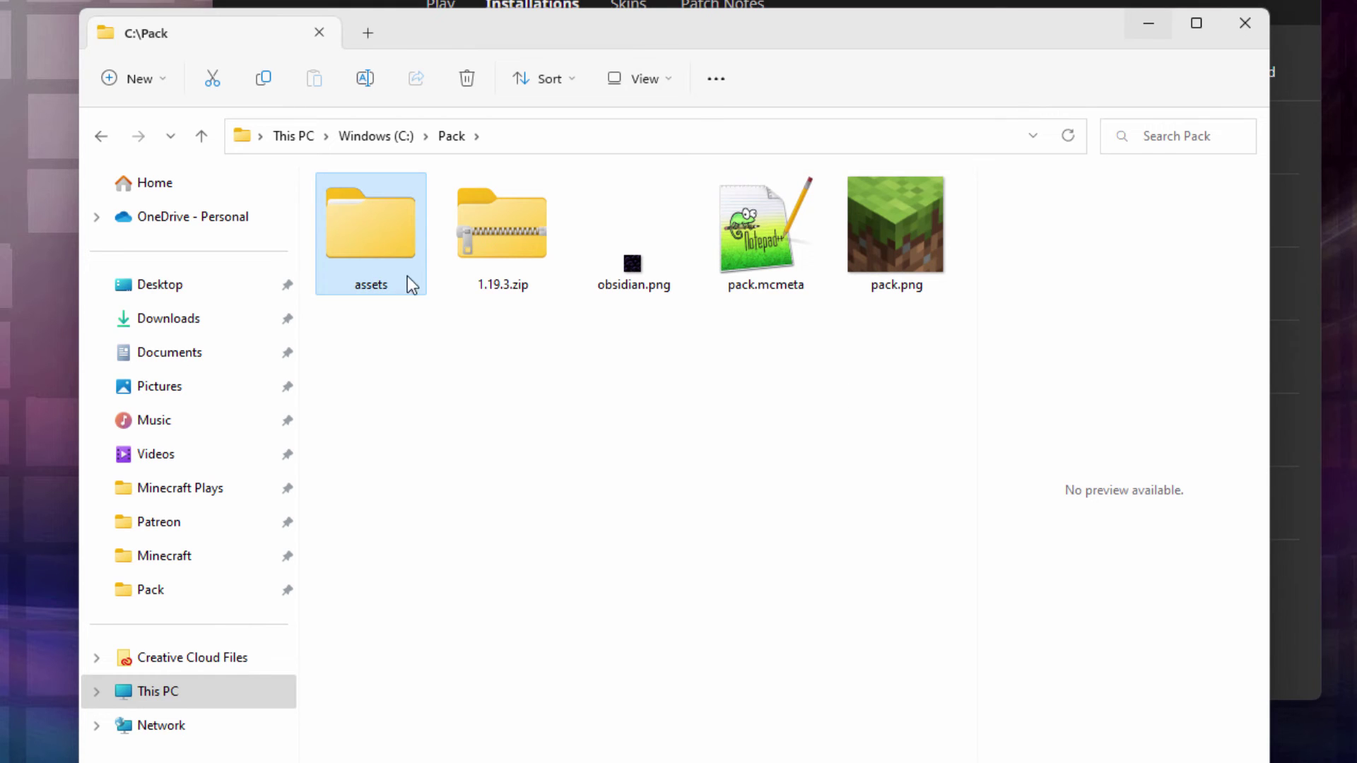
left_click(760, 243, "ctrl")
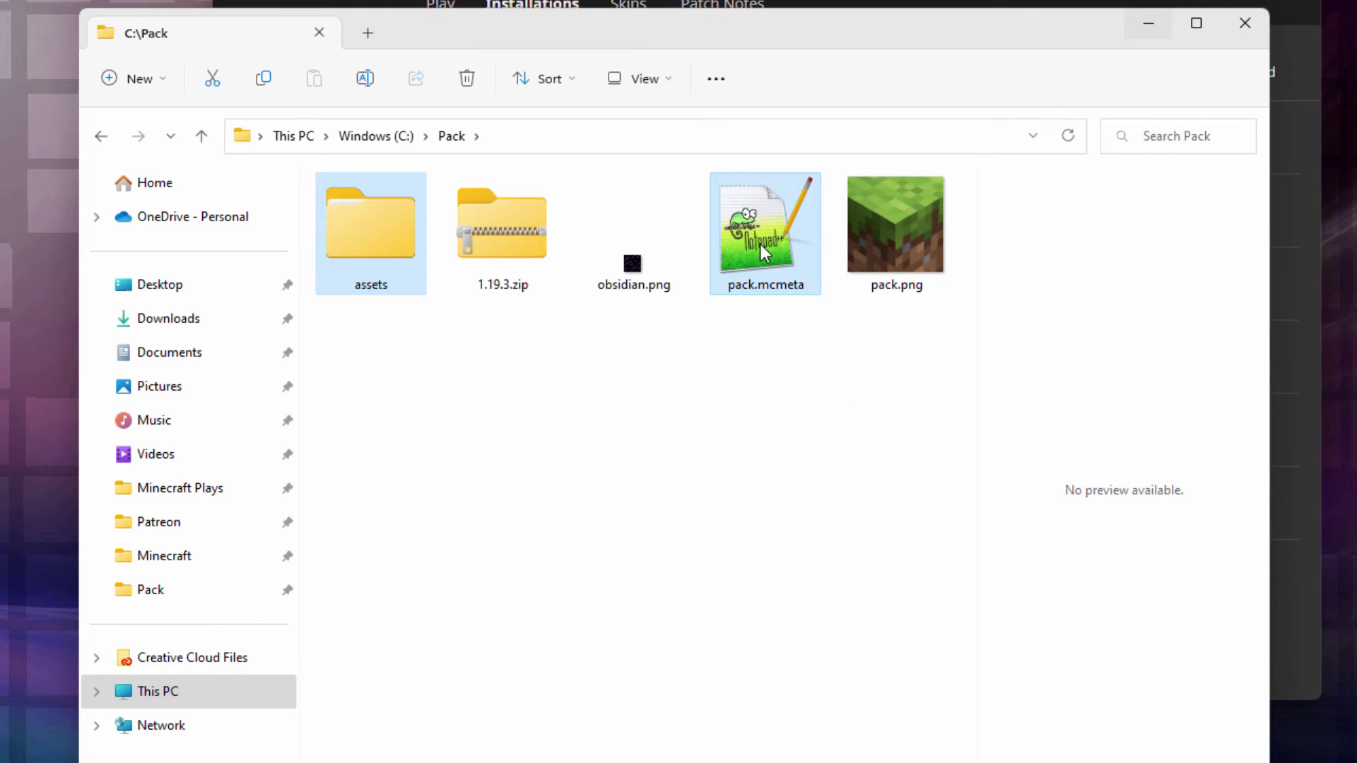
left_click(890, 229, "ctrl")
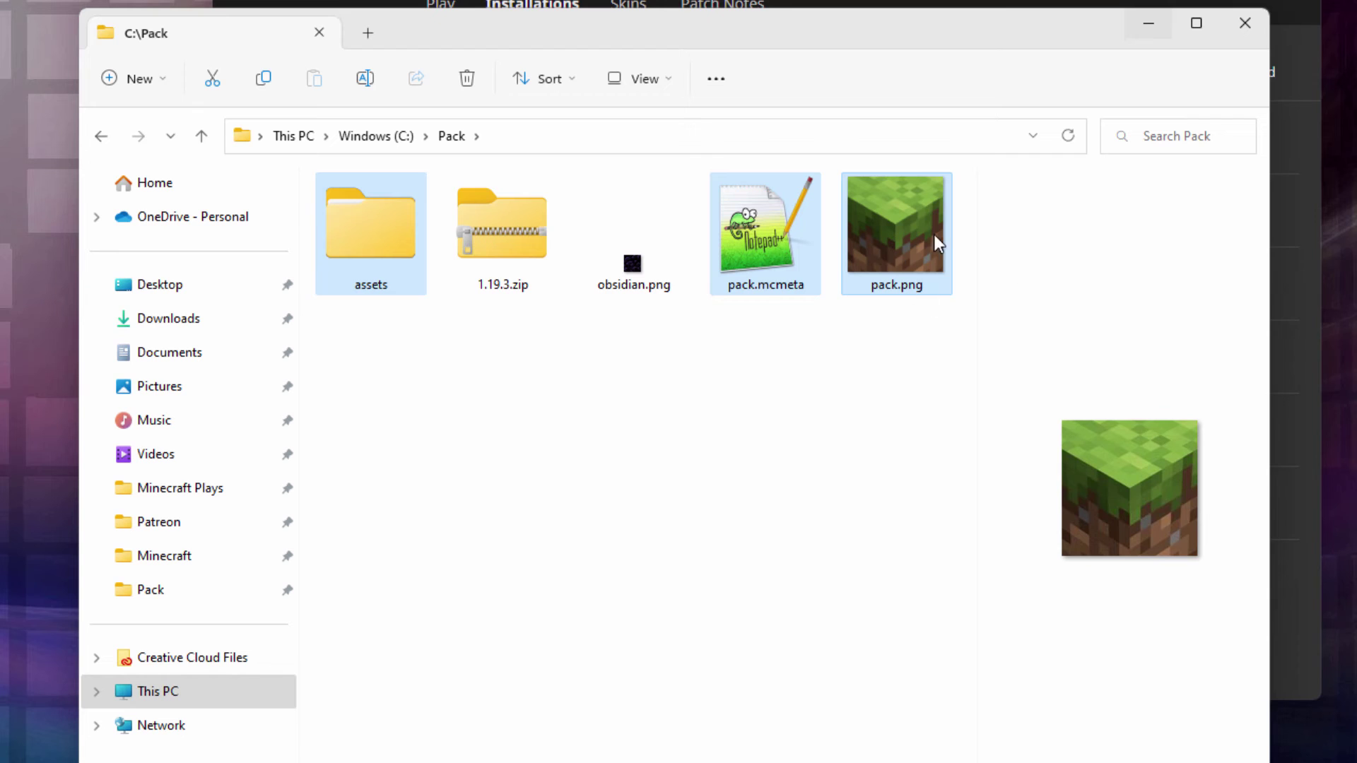
right_click(876, 247)
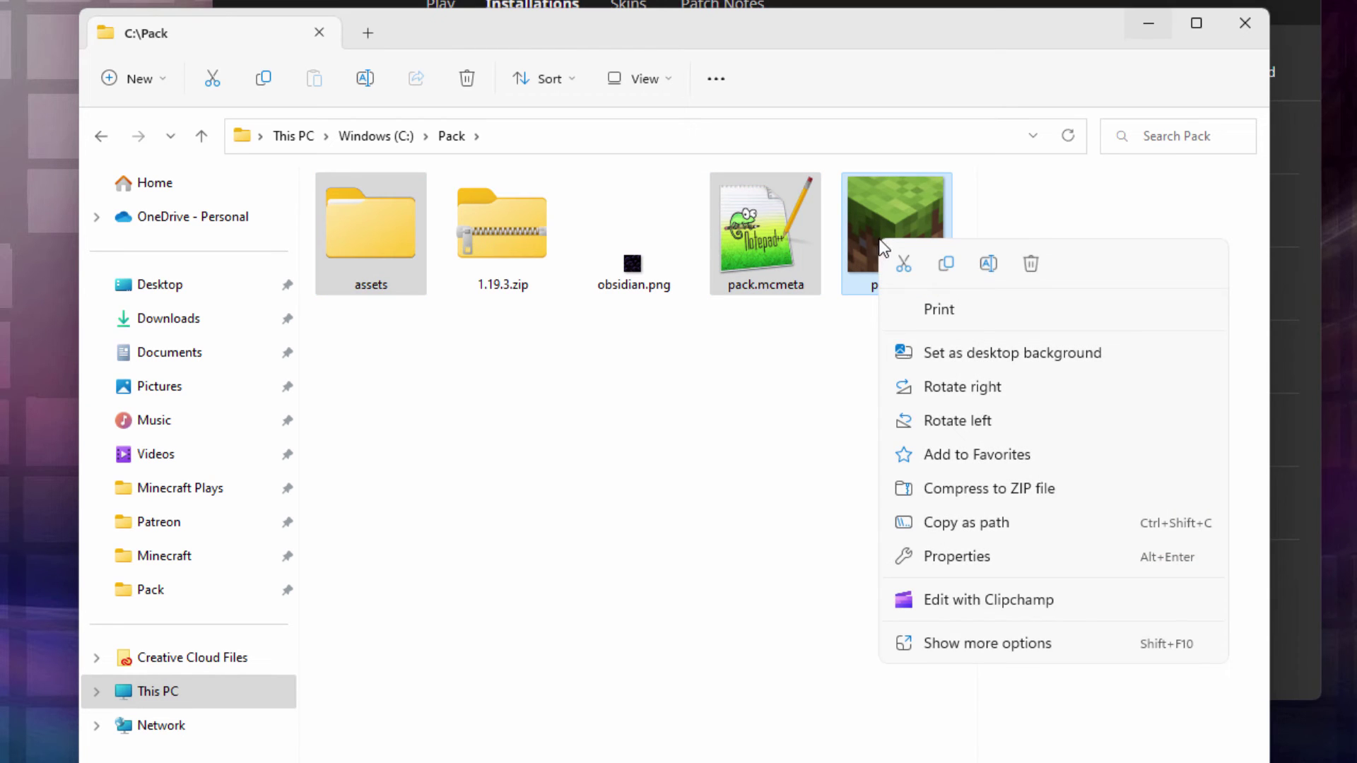
left_click(957, 491)
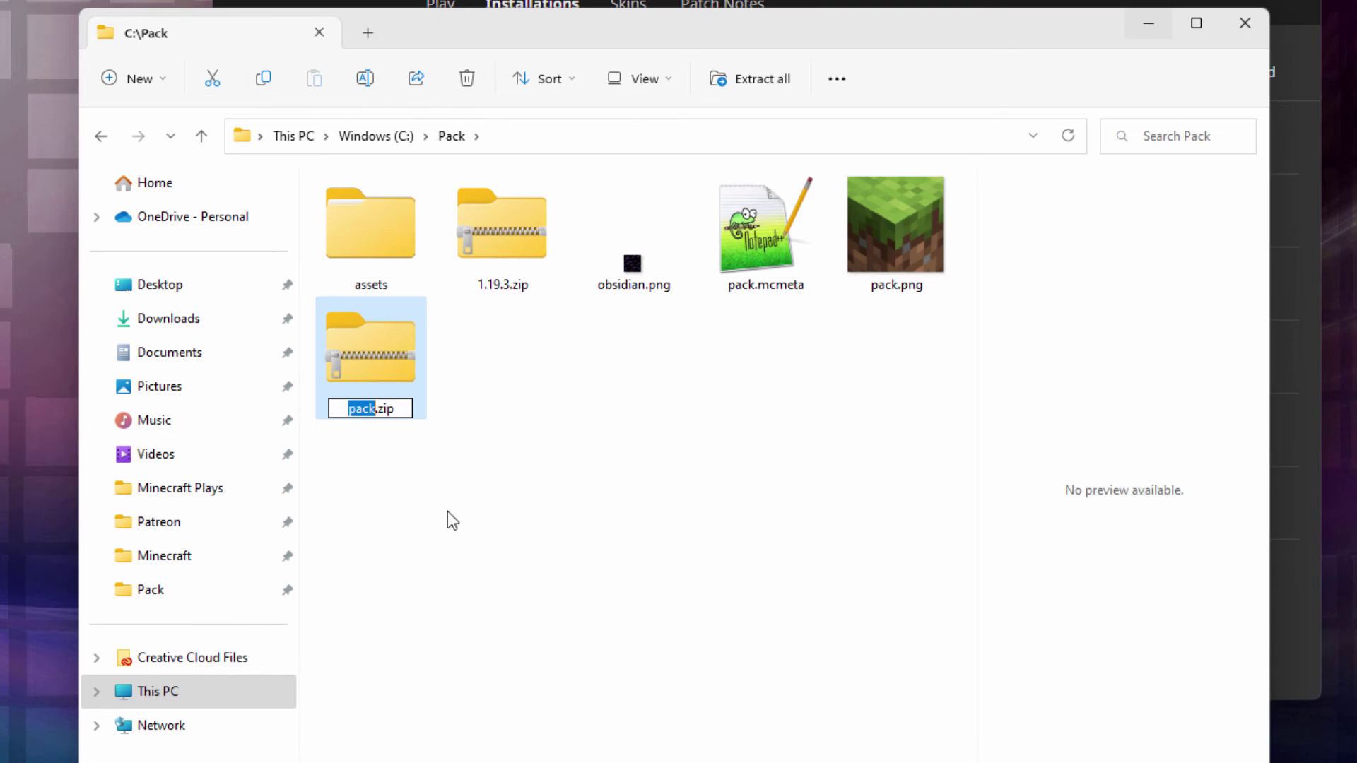
type("Obsidian")
key("Return")
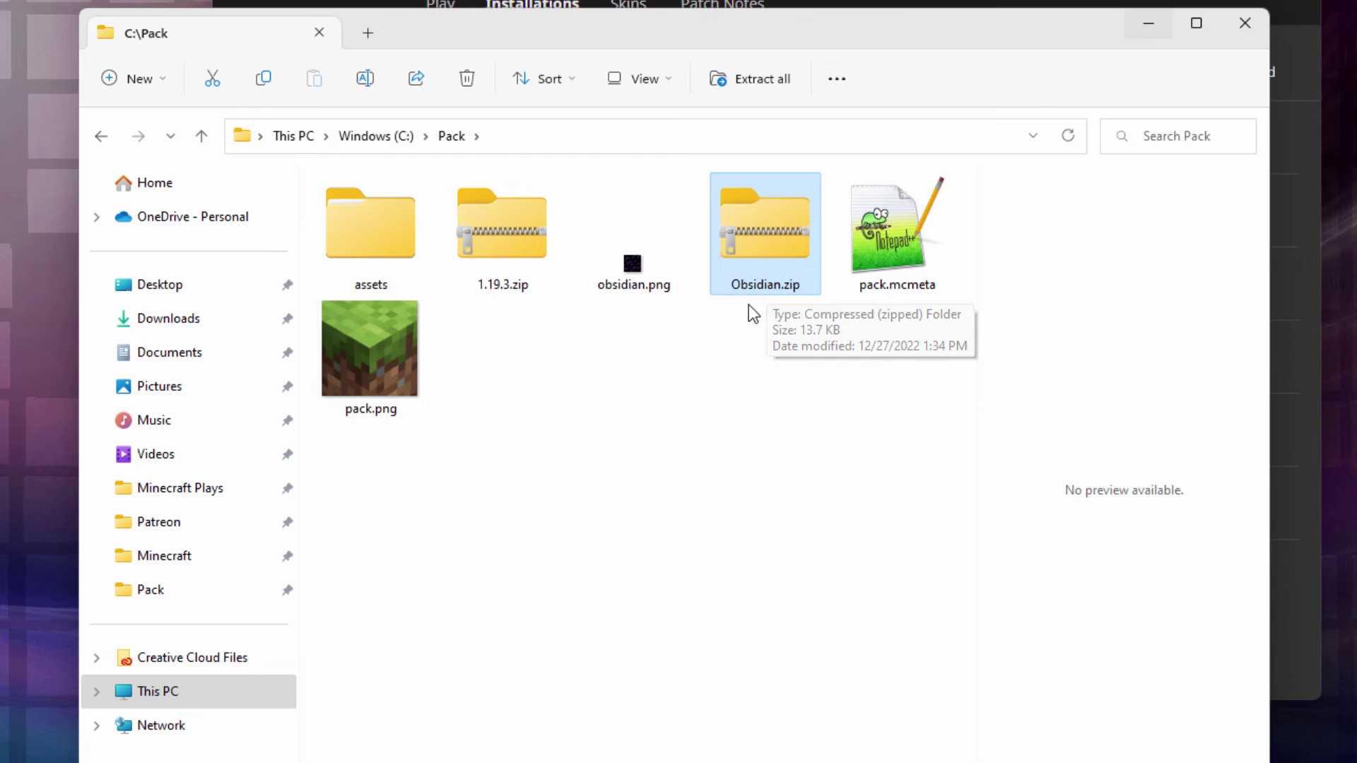
left_click_drag(707, 28, 1246, 19)
- Open the Latest release game folder and go into resourcepacks
key("alt+Tab")
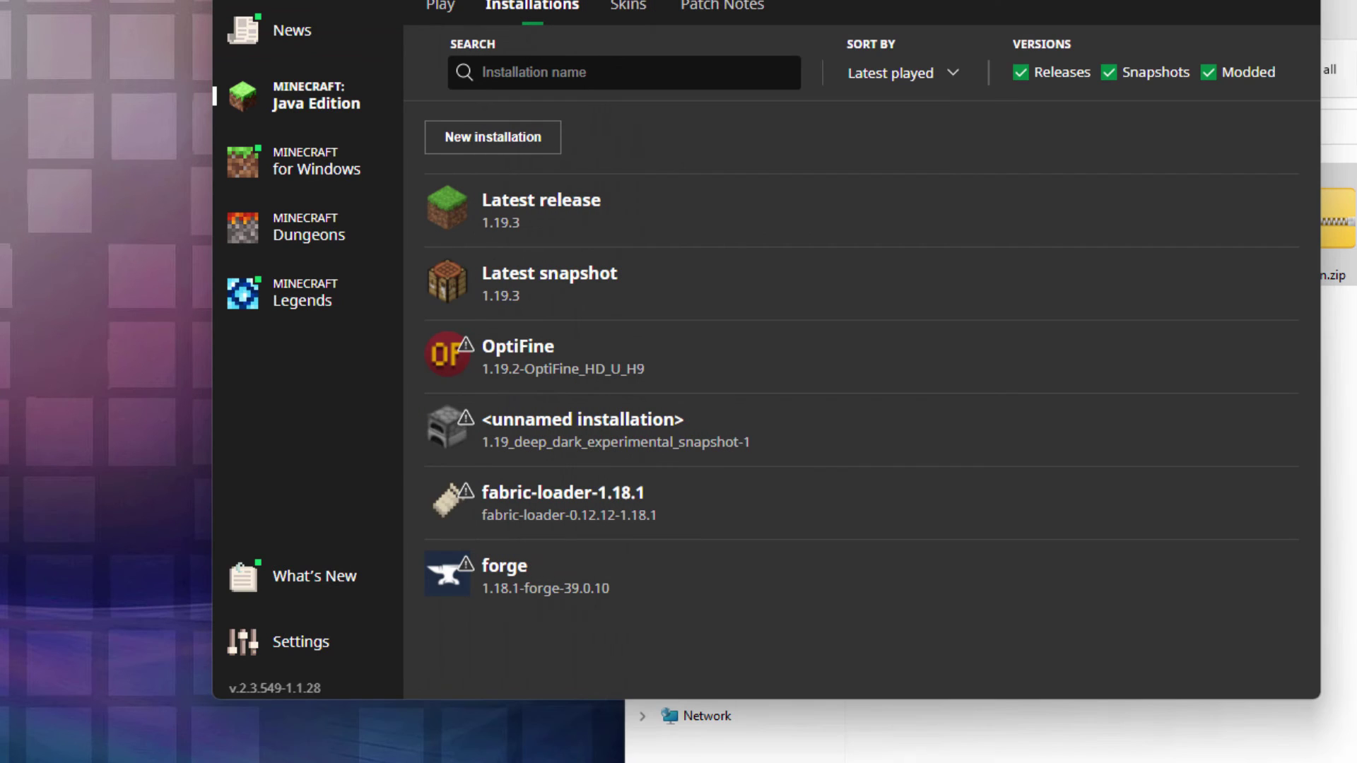
mouse_move(561, 221)
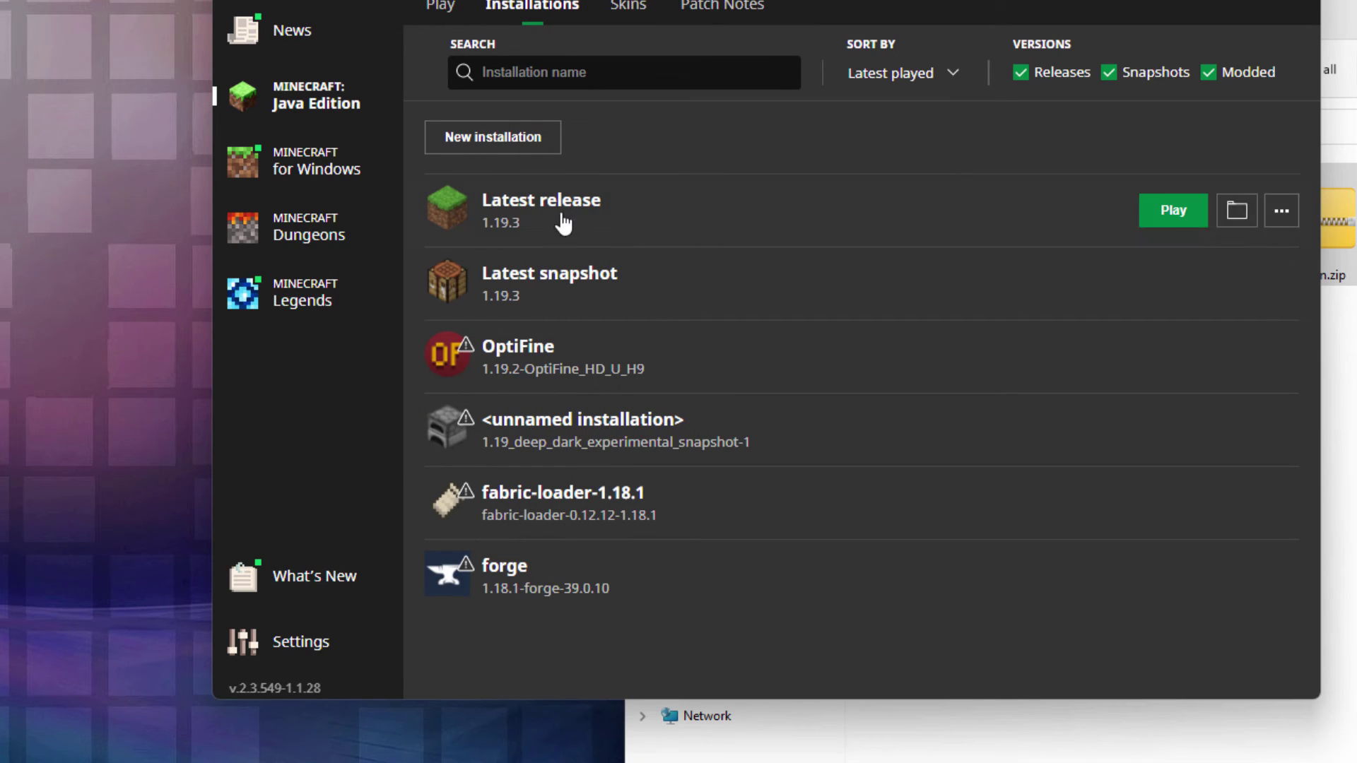
left_click(1237, 212)
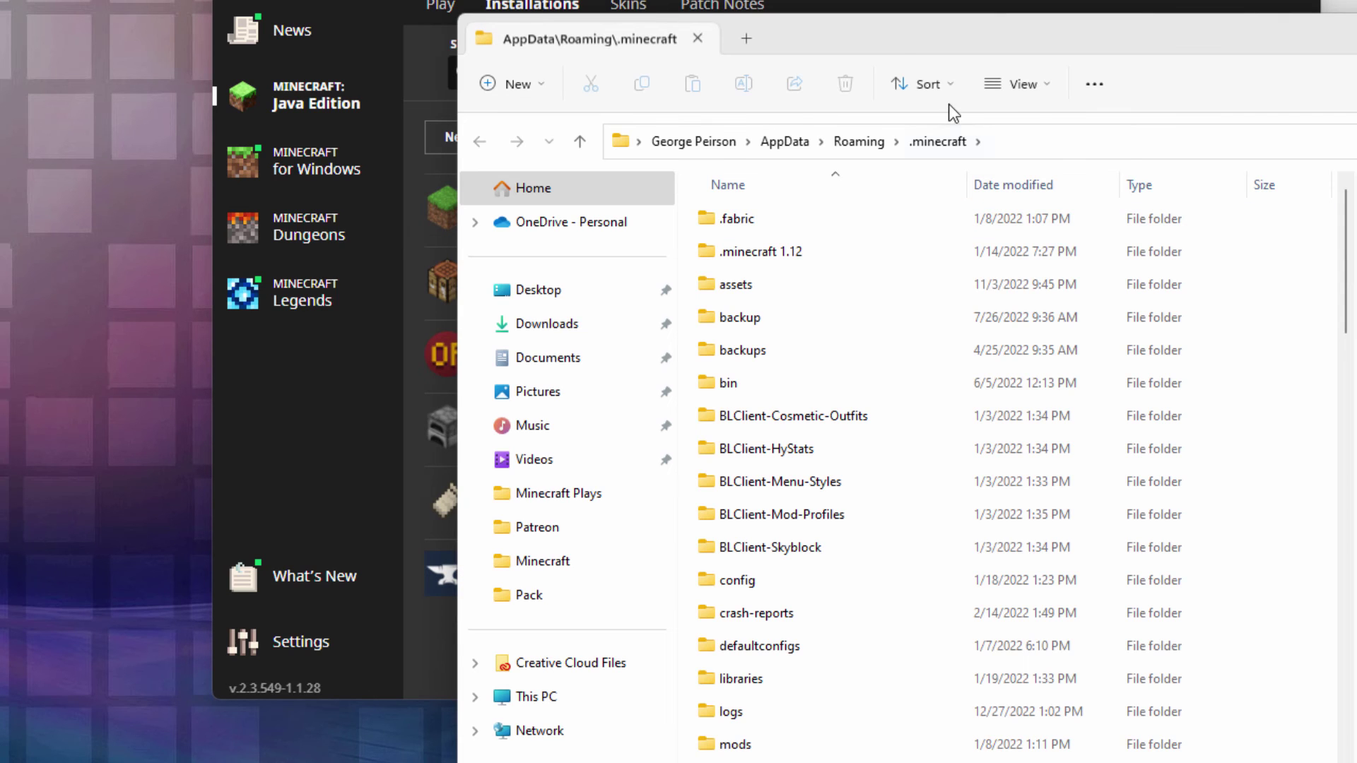
left_click_drag(928, 40, 527, 1)
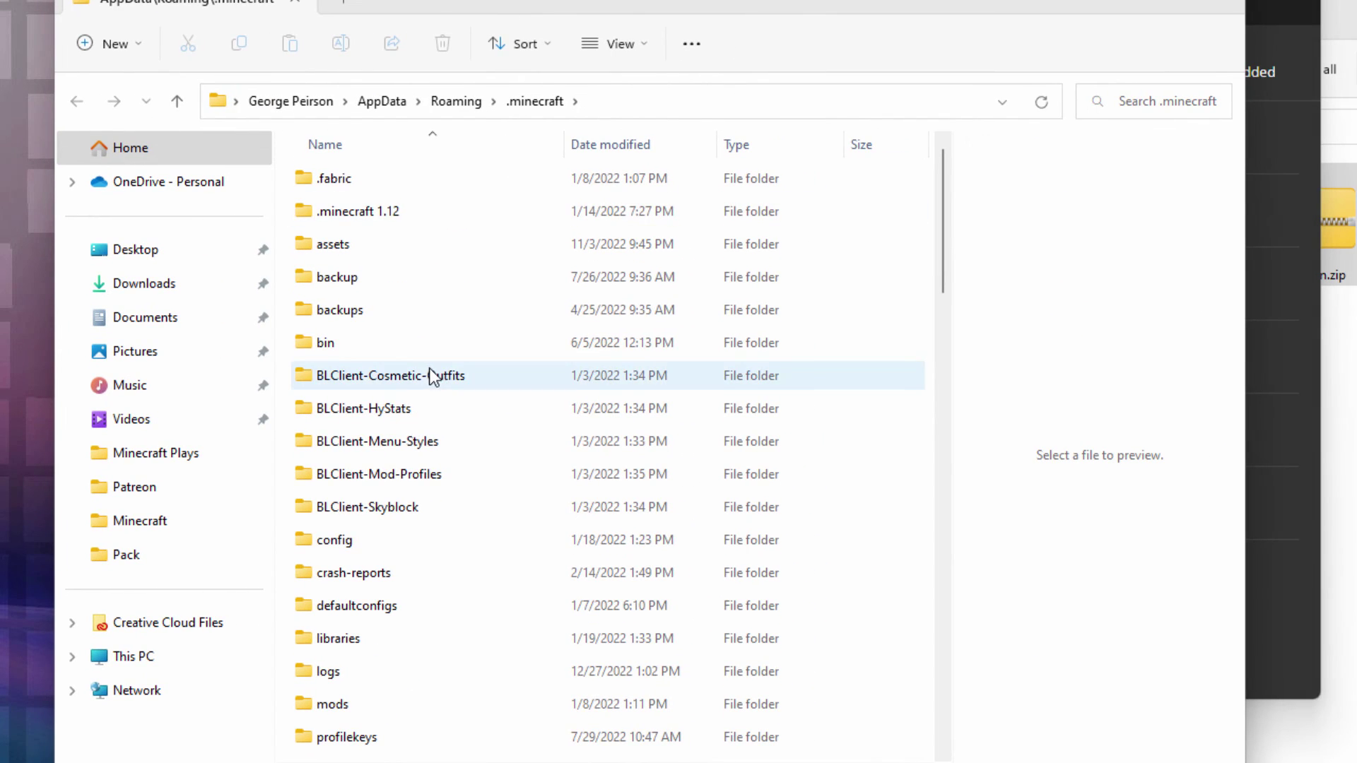
scroll(424, 371, "down", 6)
scroll(410, 364, "down", 2)
scroll(468, 432, "up", 1)
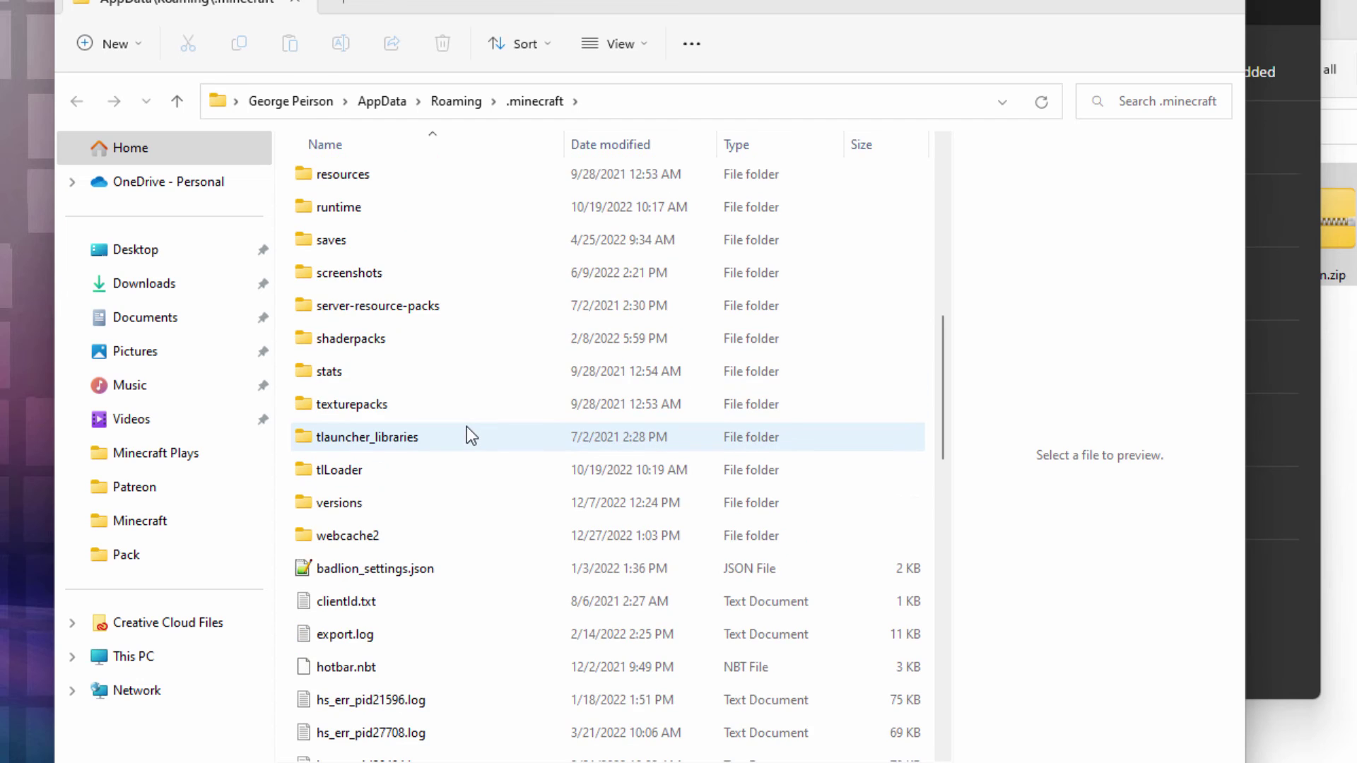
scroll(470, 428, "up", 1)
left_click(403, 244)
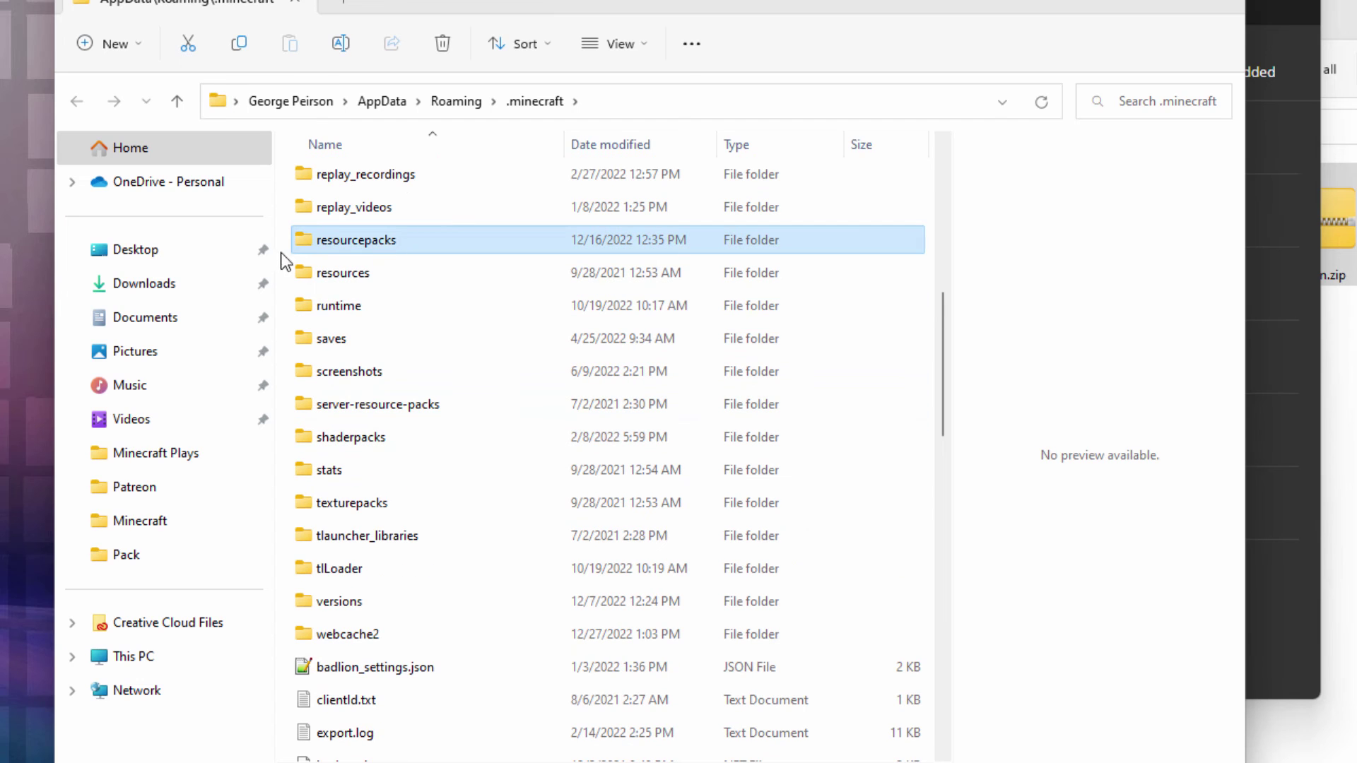
double_click(316, 244)
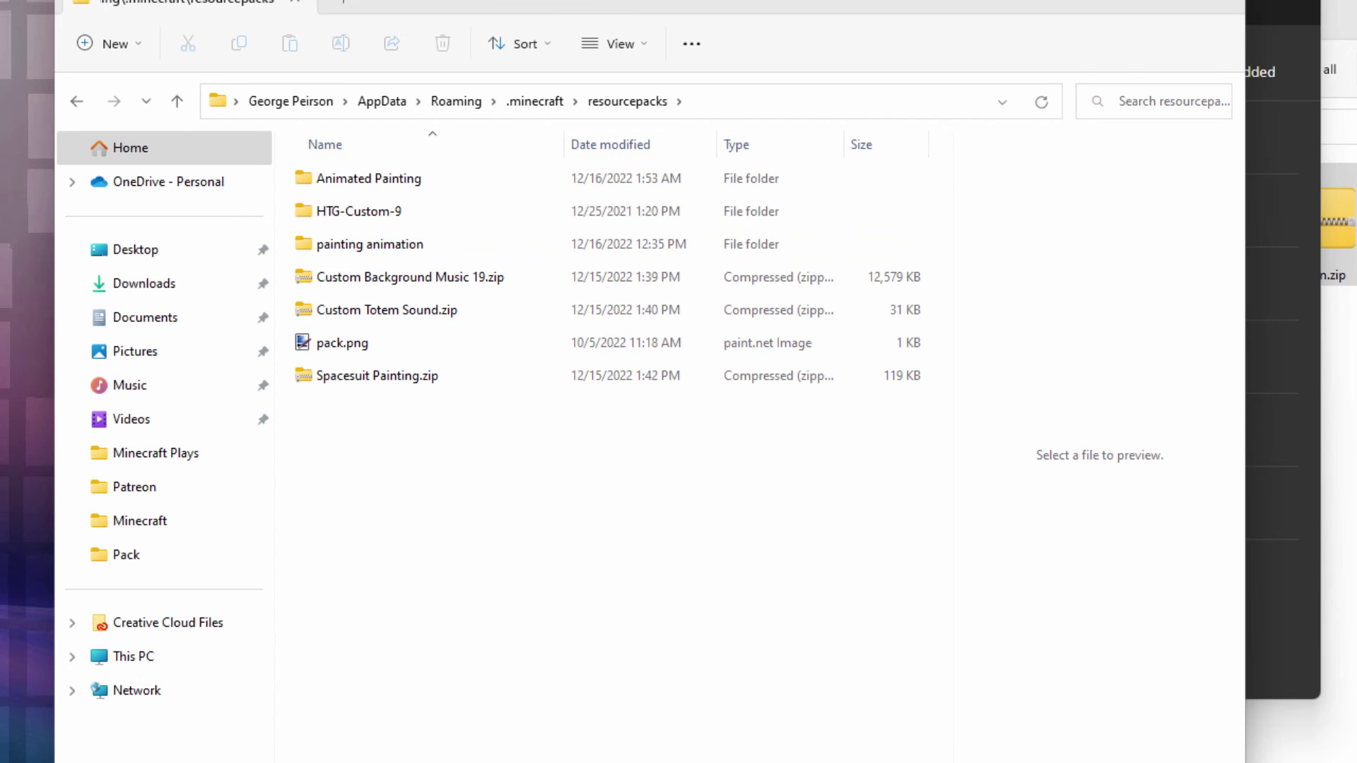
- Move Obsidian.zip from C:\Pack into resourcepacks and close both folder windows
left_click(1329, 249)
left_click_drag(1262, 240, 409, 551)
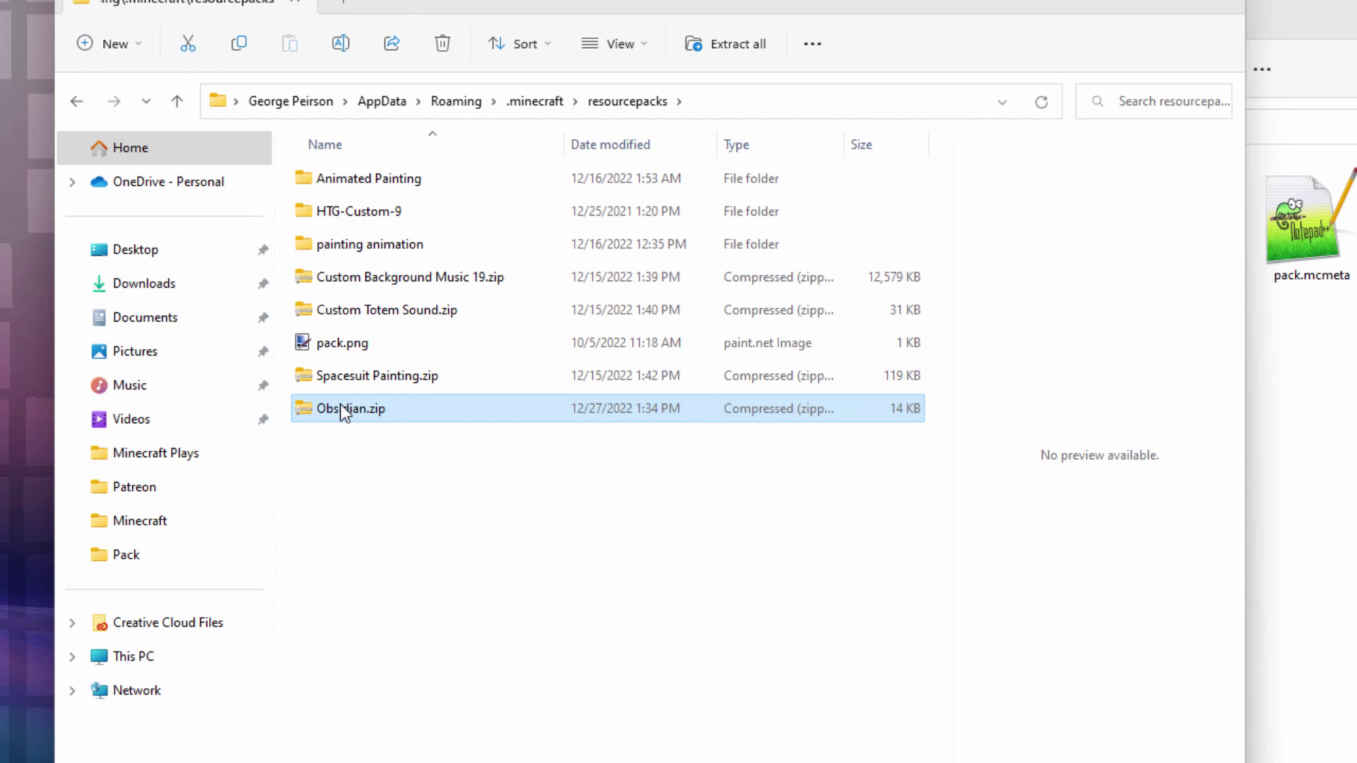
left_click(1230, 6)
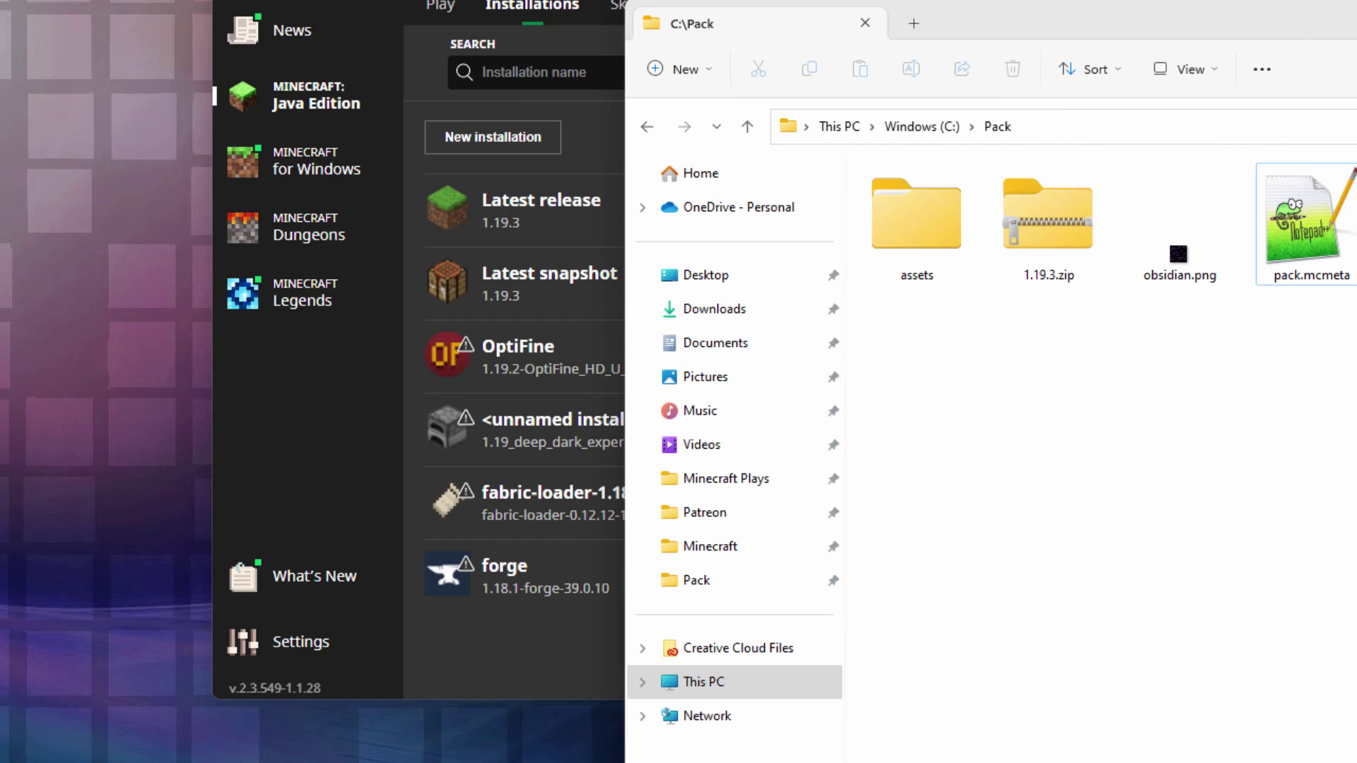
key("alt+F4")
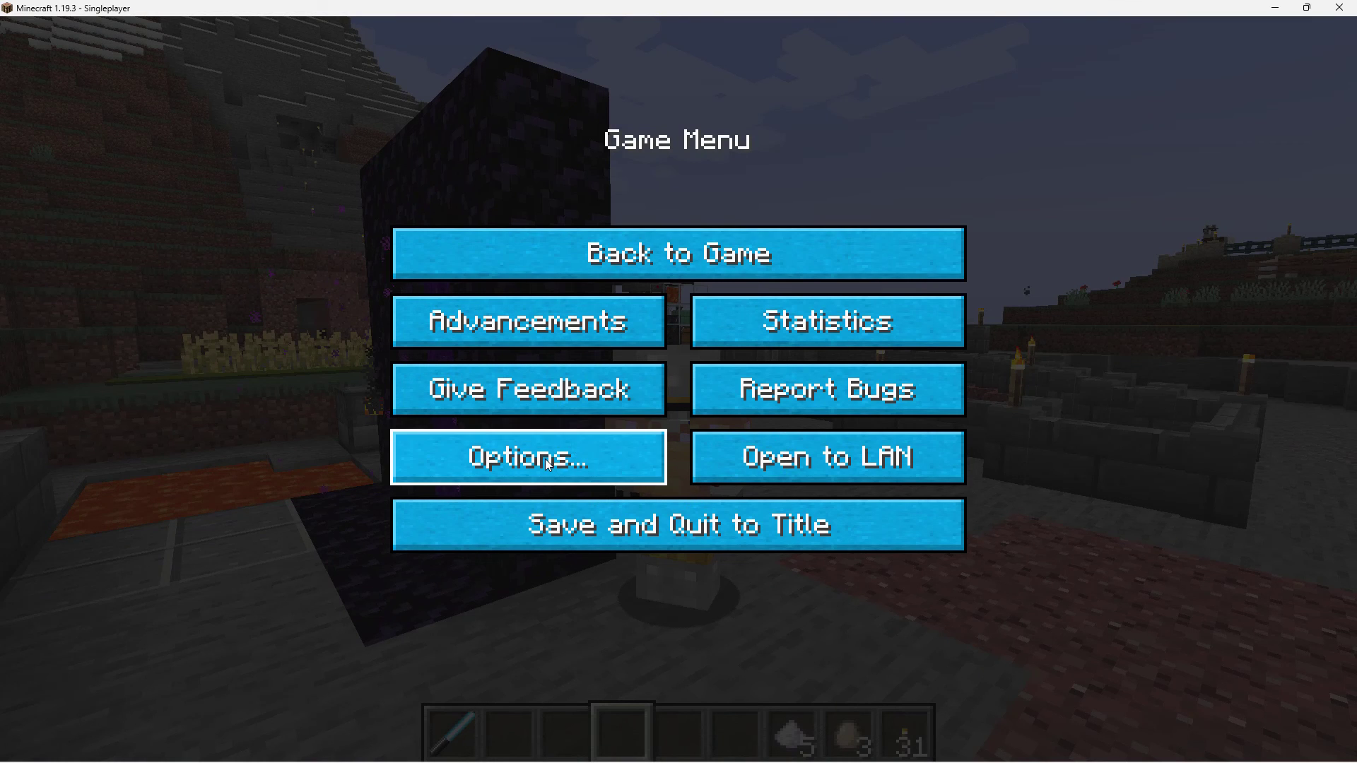
- Enable Obsidian.zip under Options > Resource Packs and resume the game
left_click(545, 459)
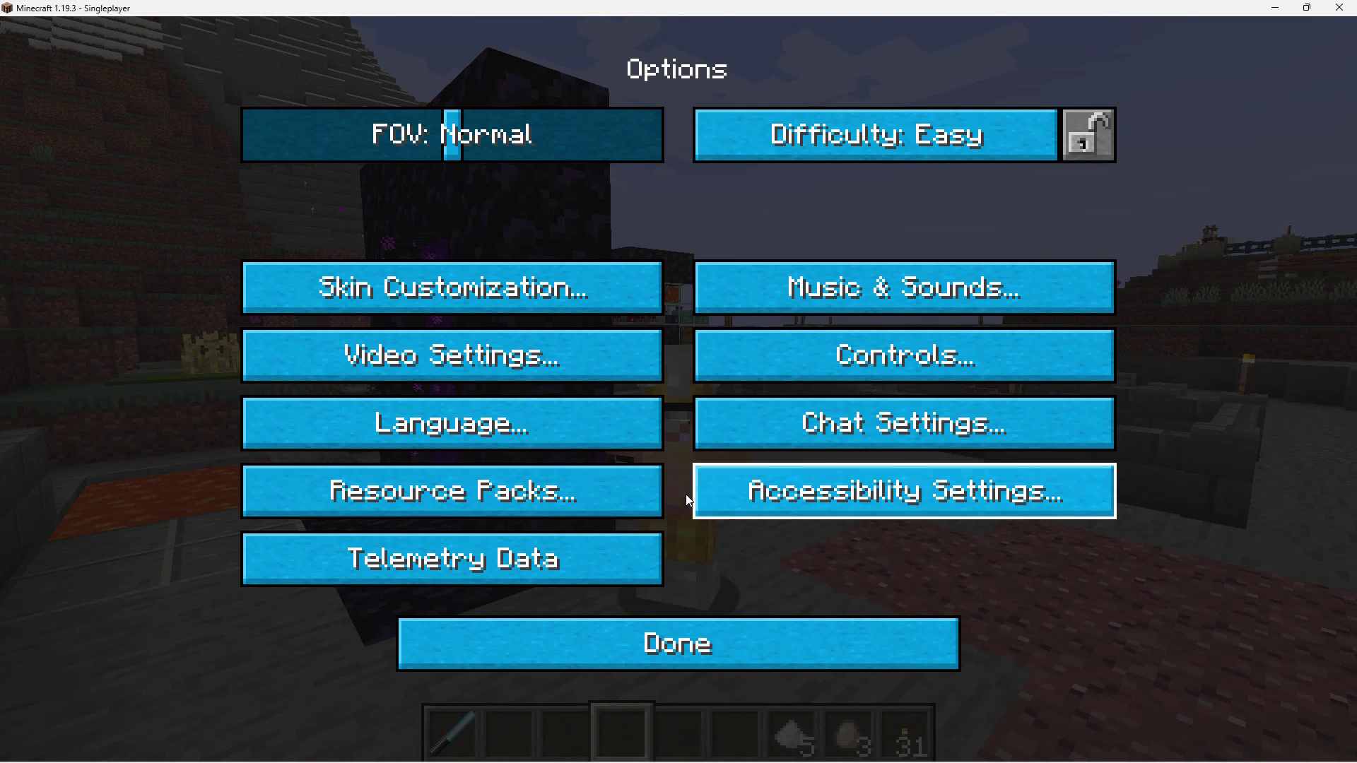
left_click(554, 482)
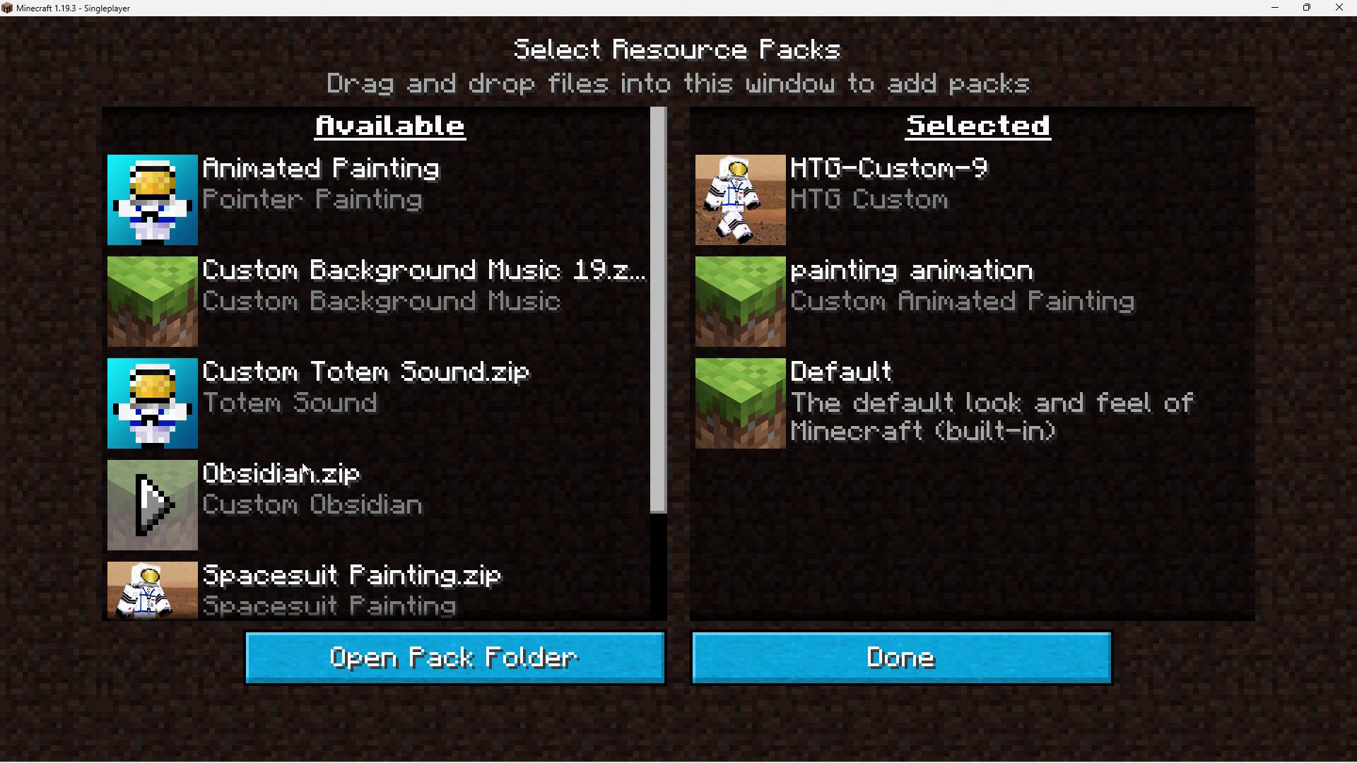
left_click(156, 502)
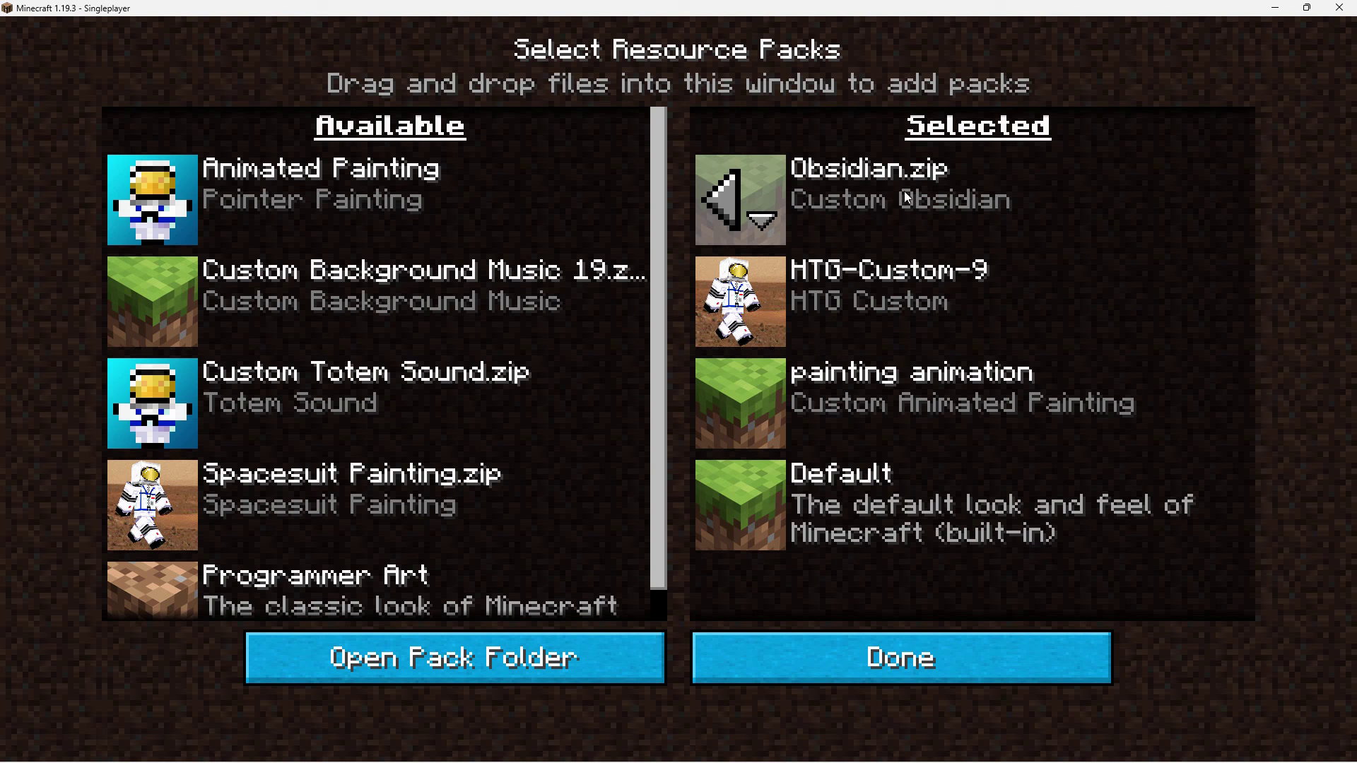
left_click(930, 646)
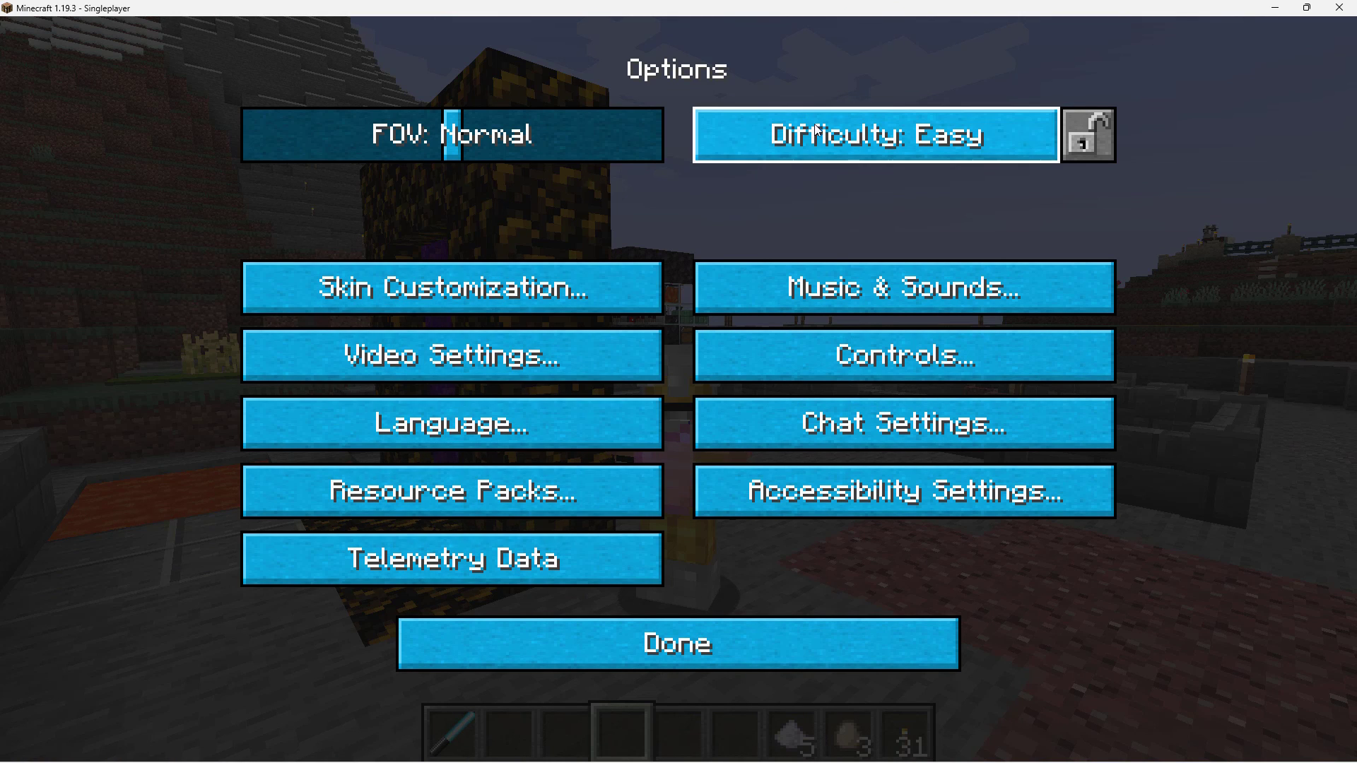
left_click(740, 643)
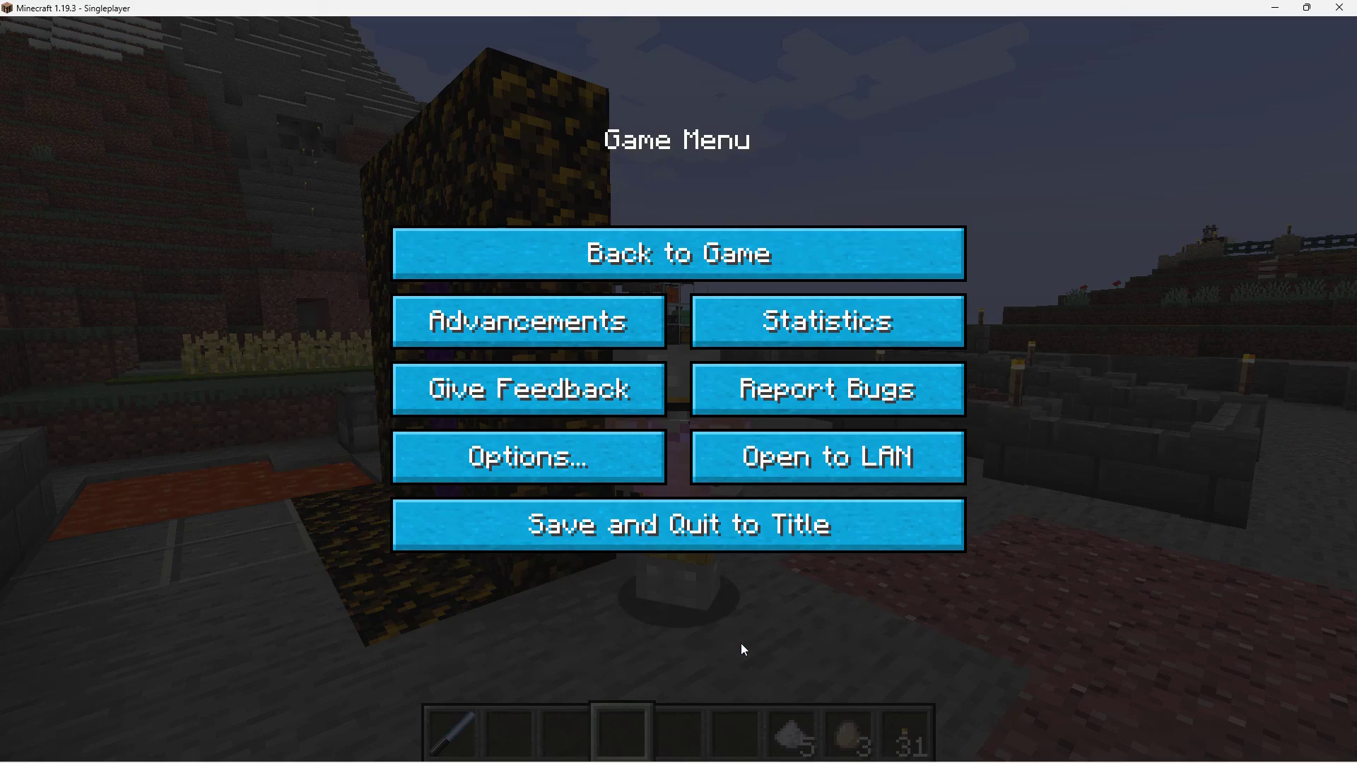
left_click(693, 239)
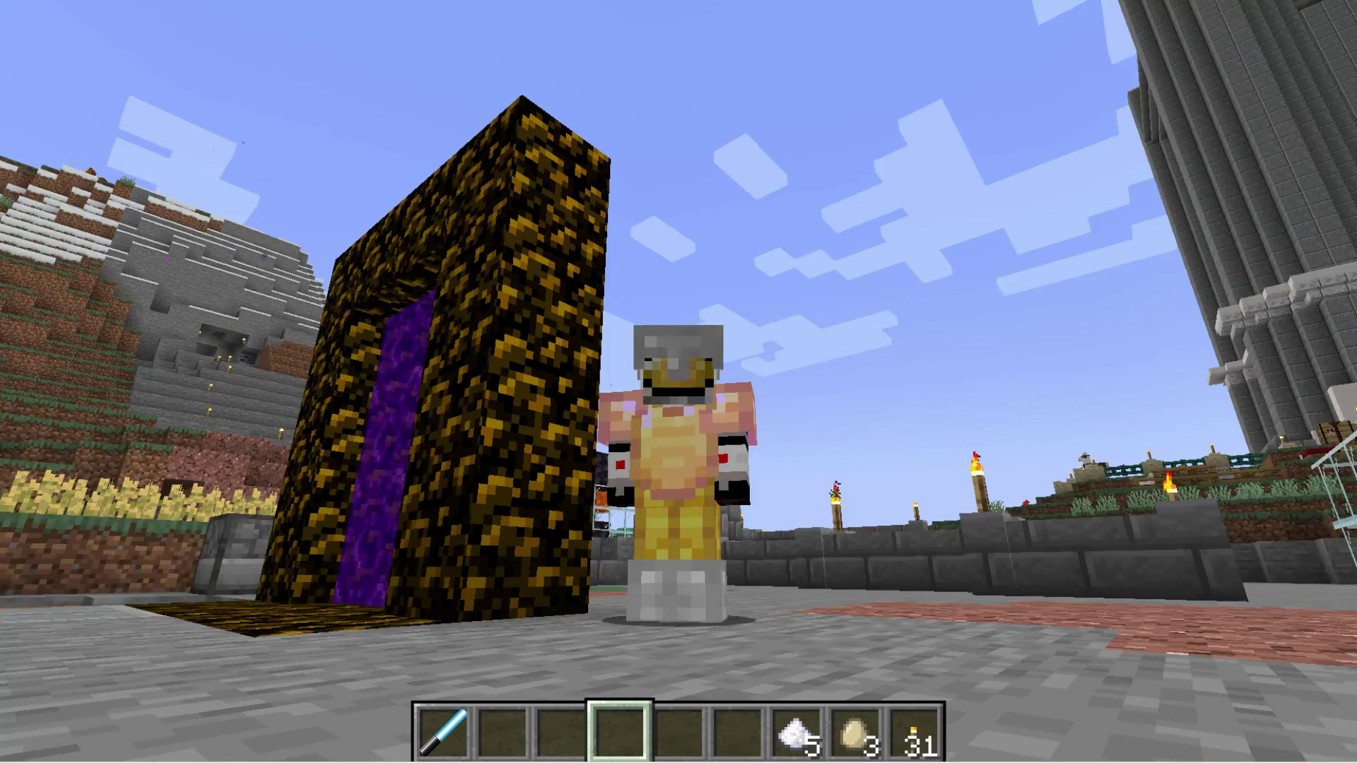